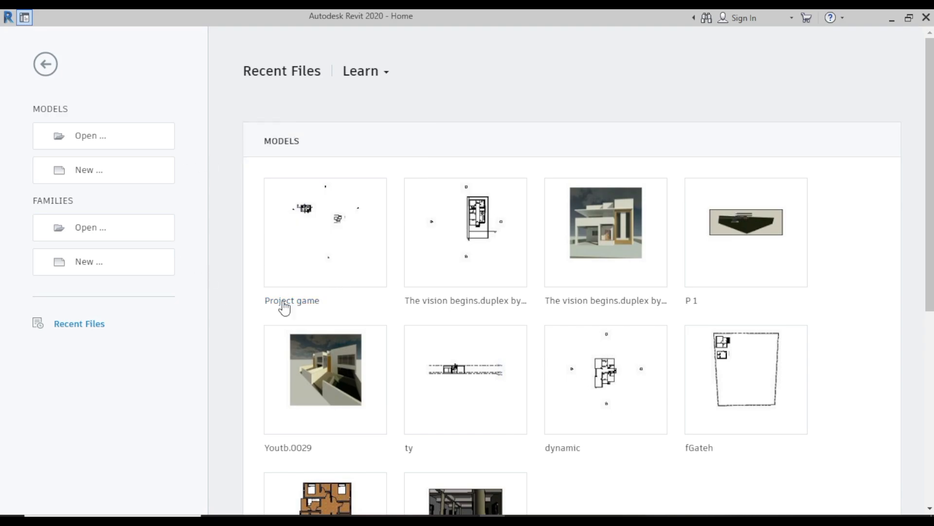
- Create a new project from the Architectural Template
left_click(142, 175)
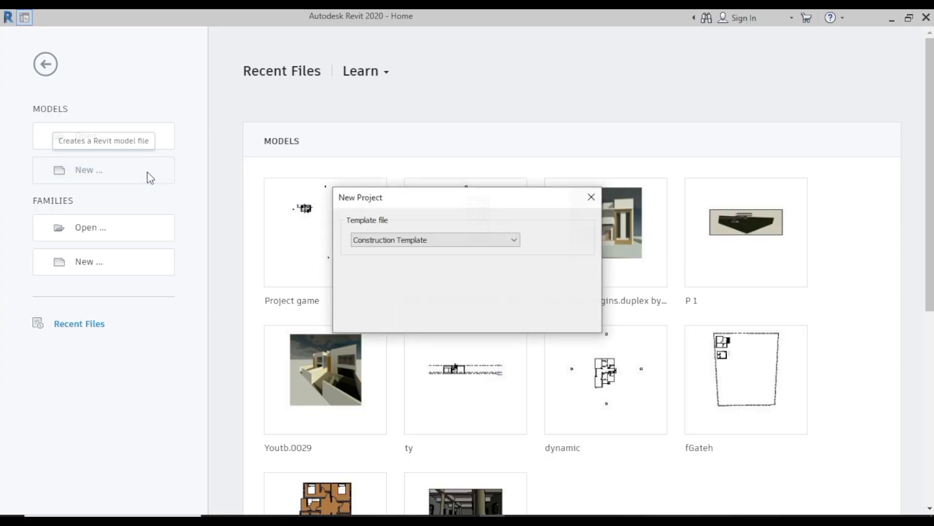
left_click(519, 241)
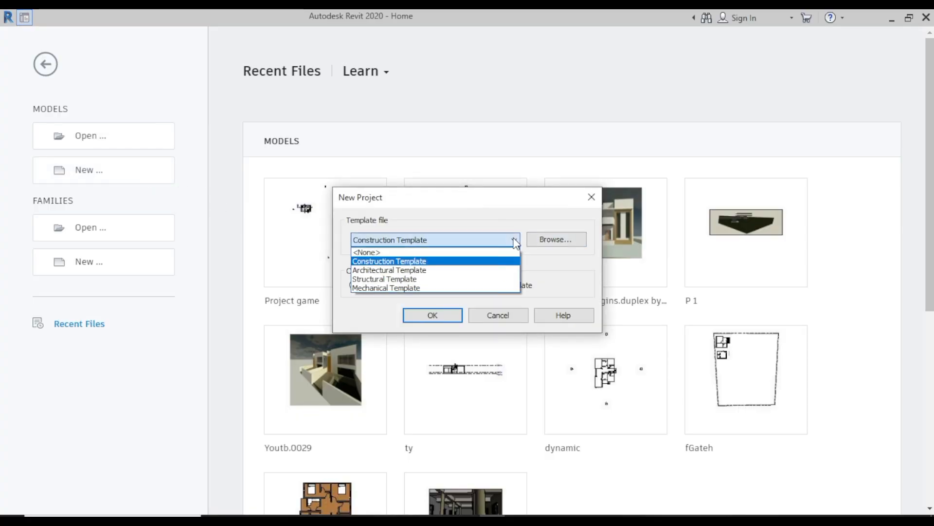
left_click(474, 271)
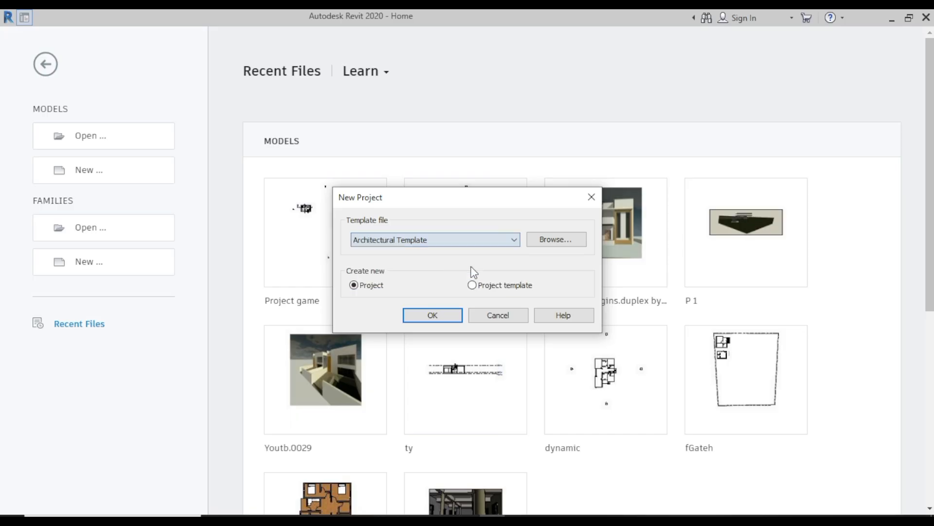
left_click(448, 318)
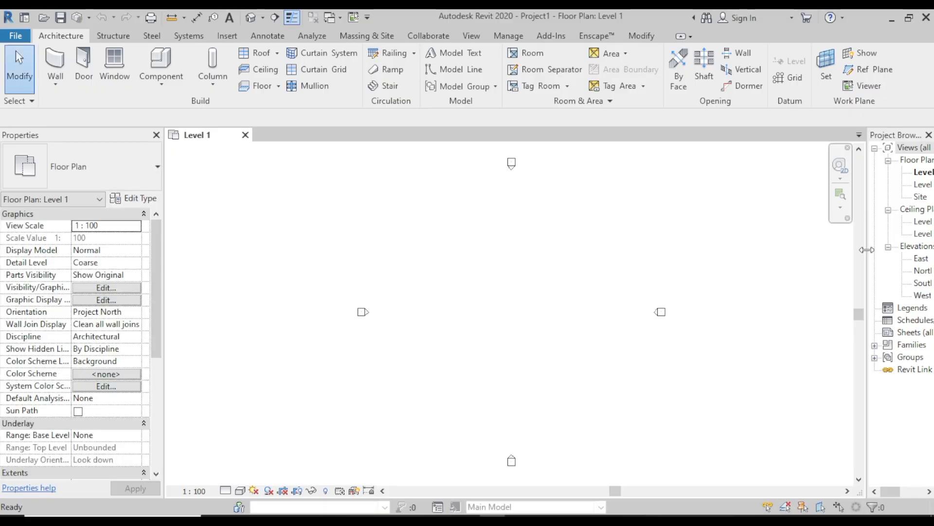
- Widen the Project Browser and close it to enlarge the drawing area
left_click_drag(867, 250, 818, 266)
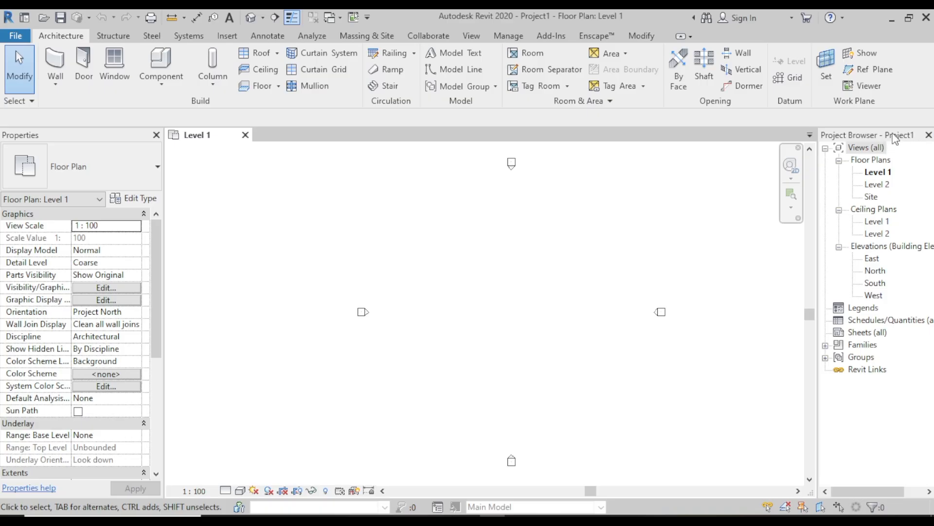
left_click(928, 134)
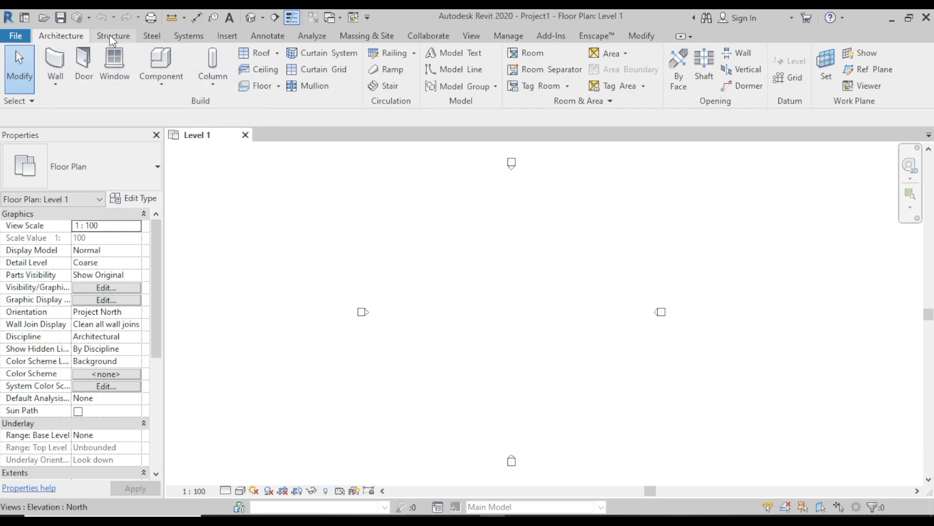
left_click(126, 38)
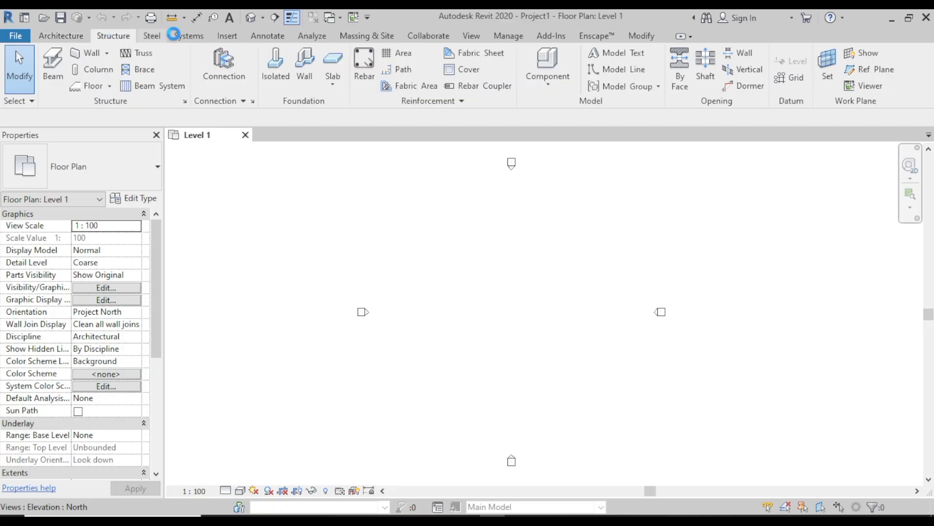
left_click(153, 36)
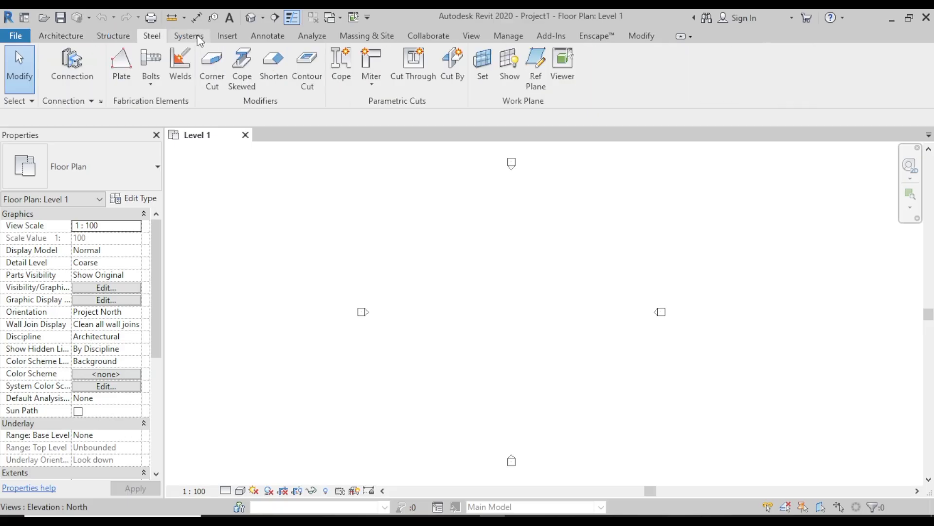
left_click(195, 37)
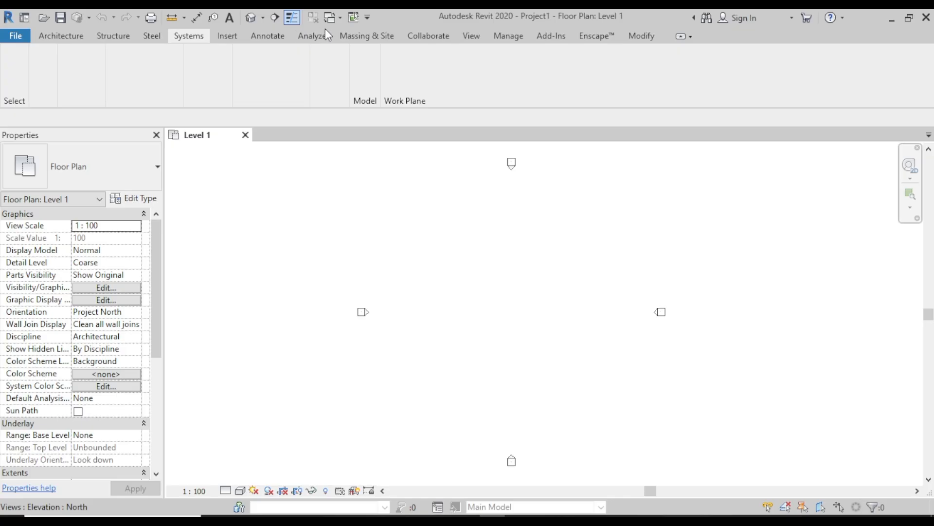
- Start an architectural wall and choose the Basic Wall type Generic - 250mm
left_click(66, 35)
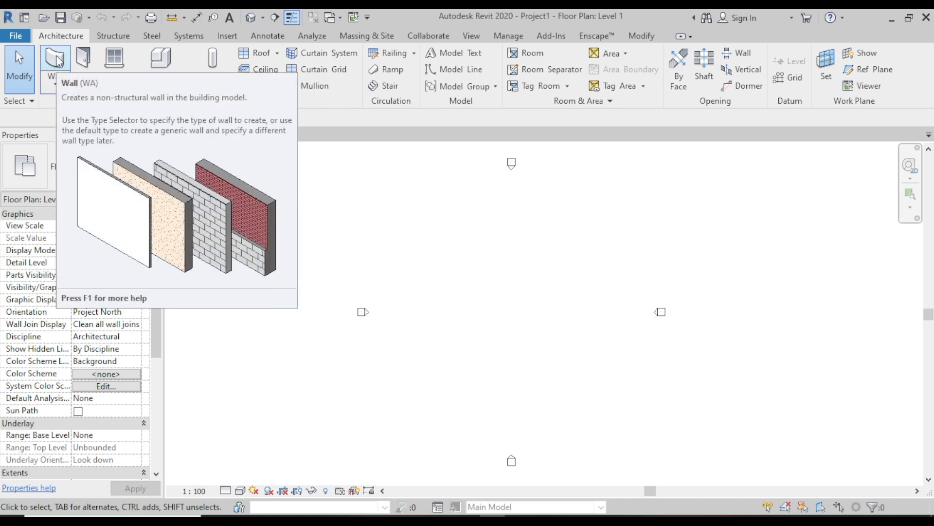
left_click(58, 78)
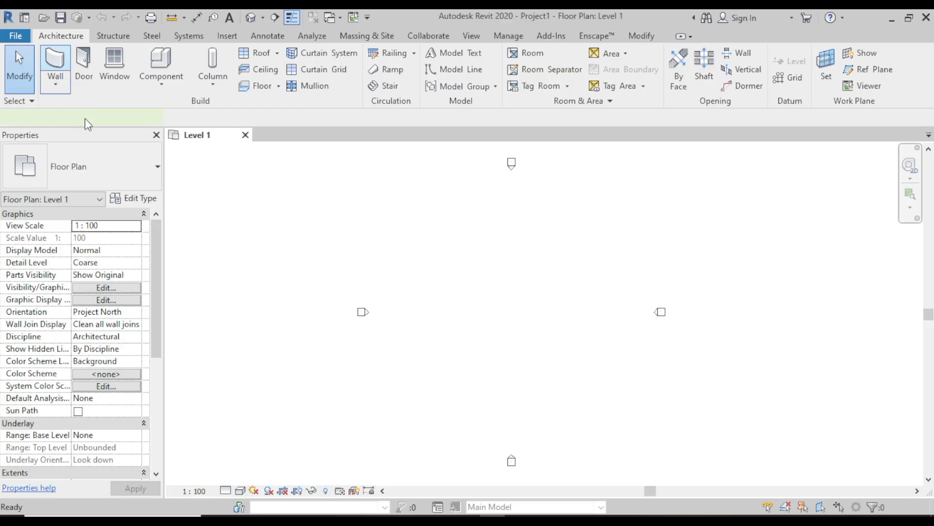
left_click(153, 165)
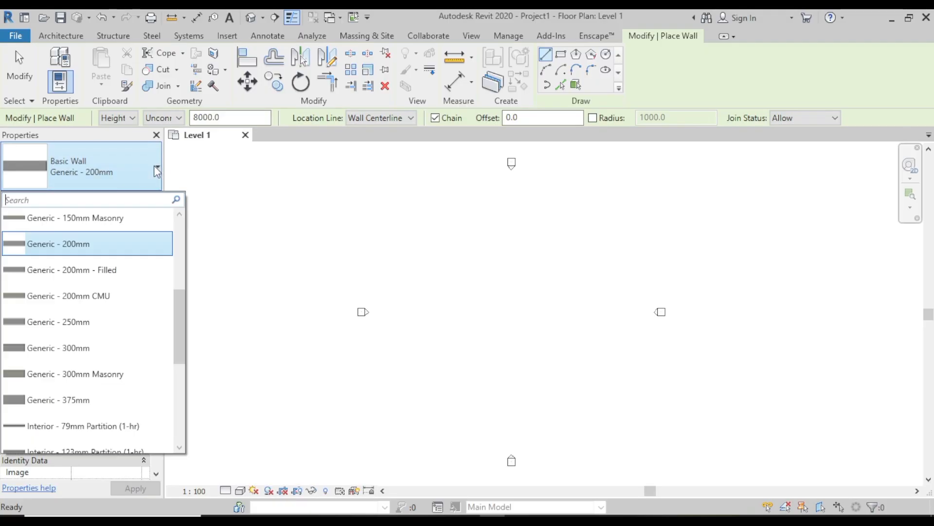
scroll(138, 272, "down", 1)
scroll(140, 290, "up", 2)
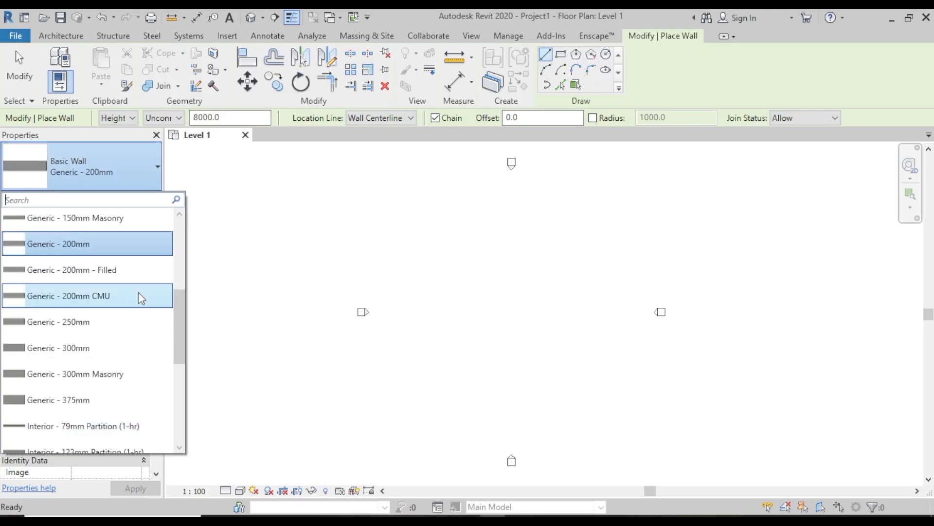
mouse_move(122, 358)
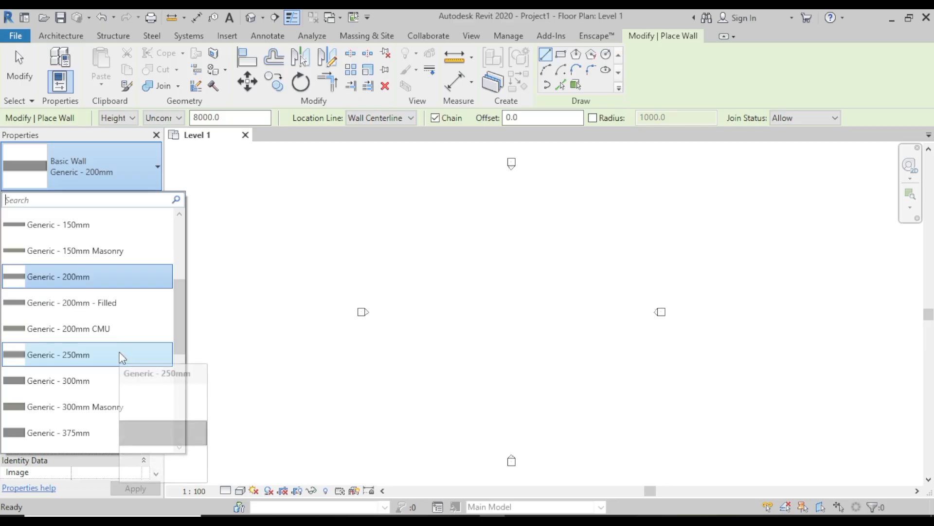
scroll(122, 358, "up", 1)
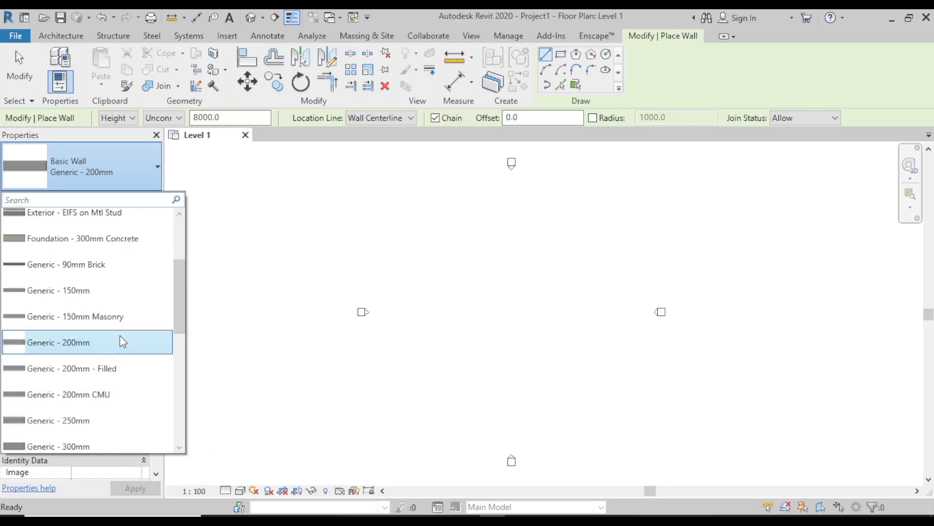
mouse_move(128, 290)
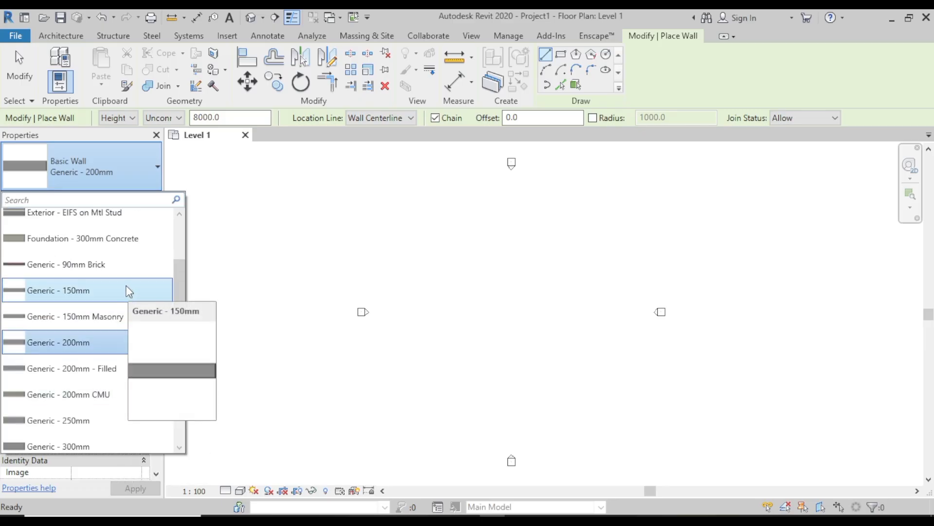
scroll(118, 302, "down", 1)
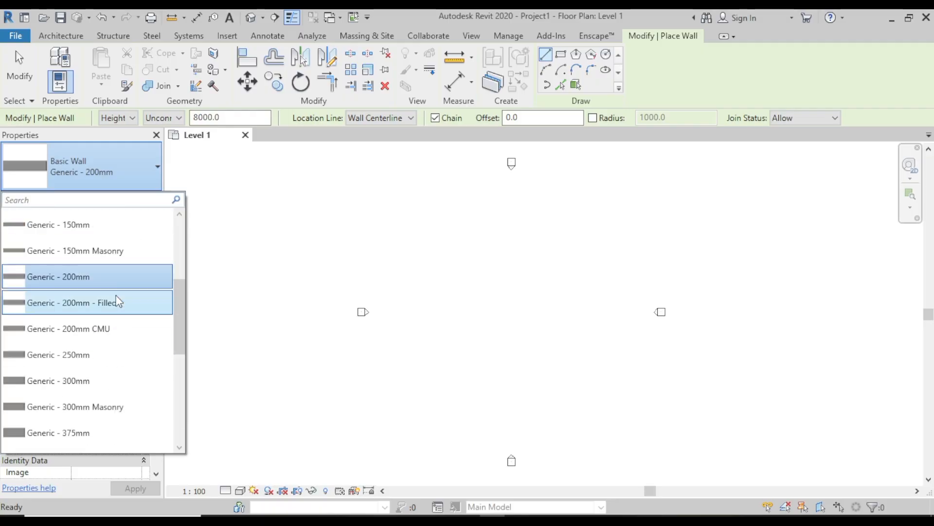
scroll(120, 279, "up", 2)
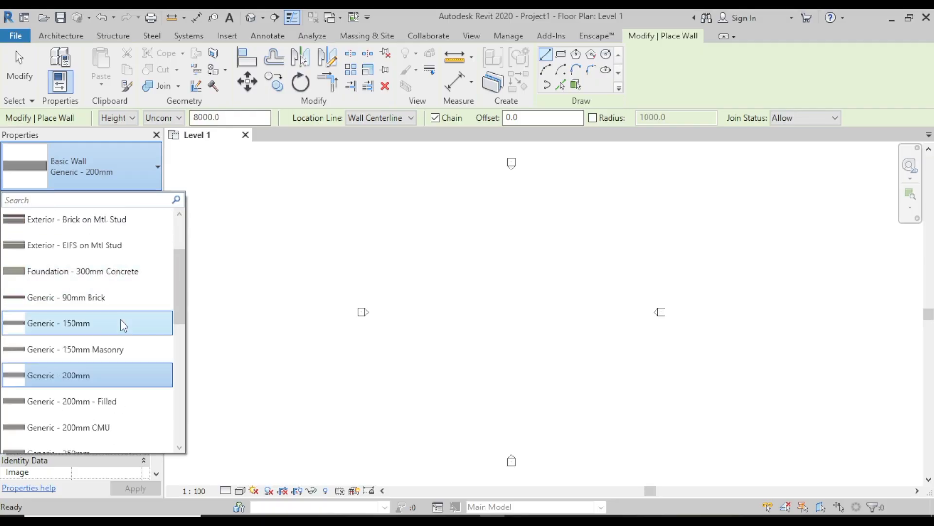
scroll(121, 321, "down", 2)
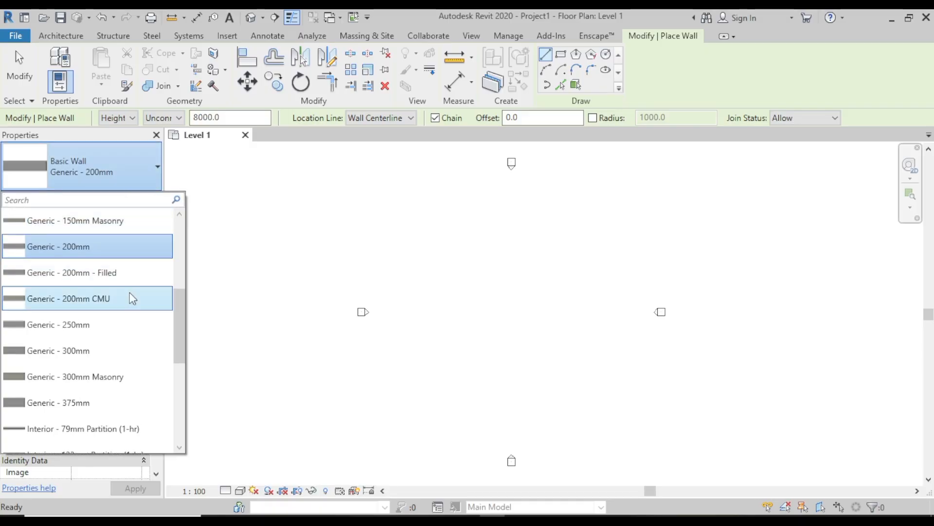
left_click(102, 322)
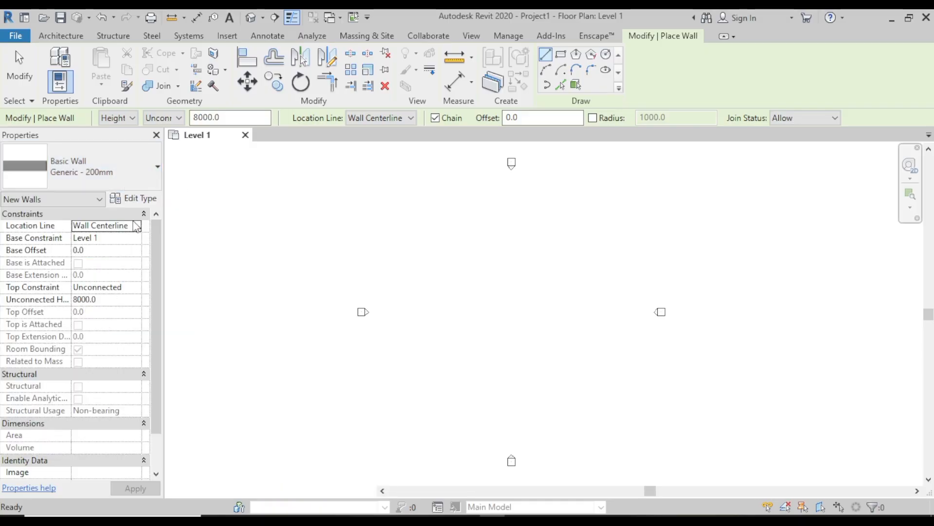
- Duplicate the Generic - 250mm wall type under the name Generic - 225mm
left_click(141, 200)
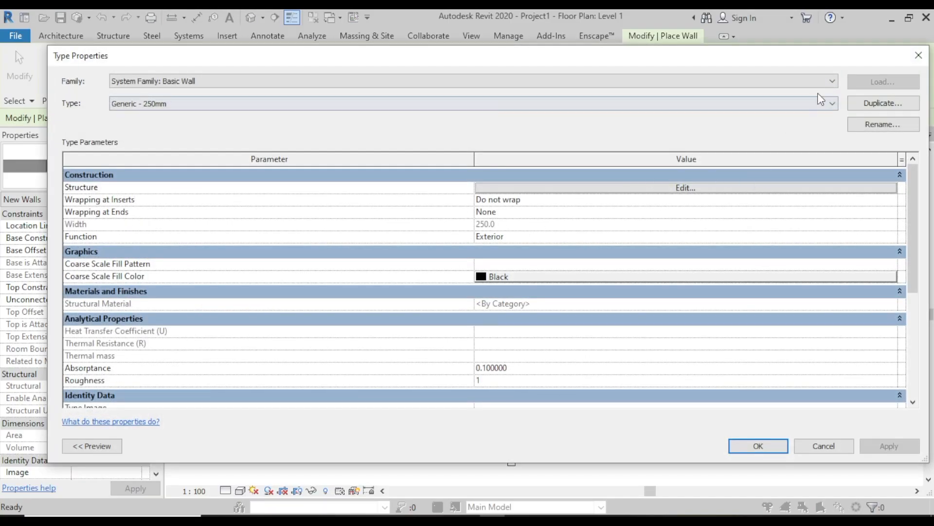
left_click(874, 103)
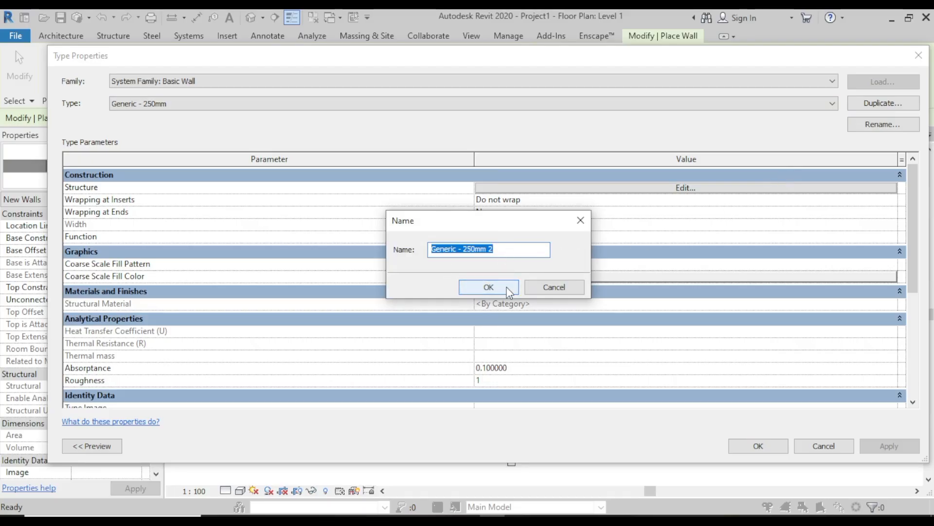
left_click(478, 249)
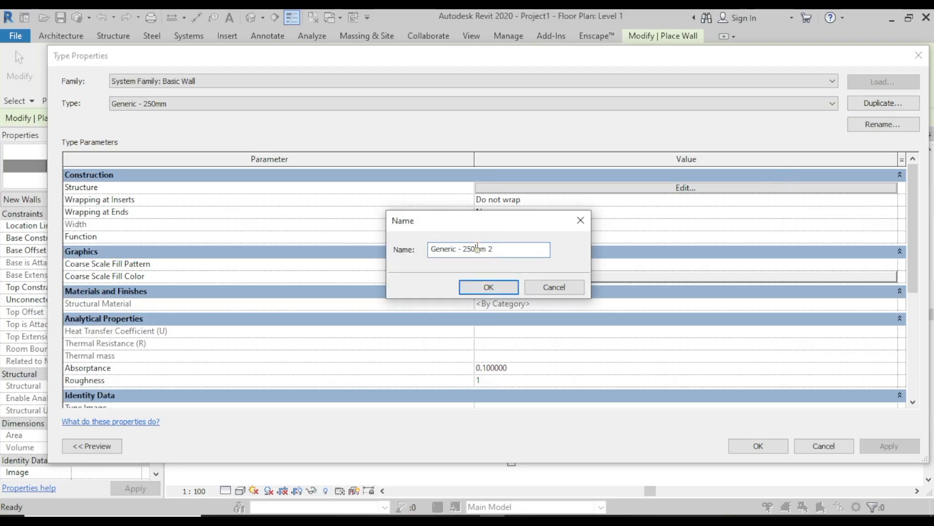
key("BackSpace")
key("BackSpace")
left_click(468, 286)
- Set the structure layer thickness of the Generic - 225mm wall type to 225 mm and accept the type properties
left_click(748, 194)
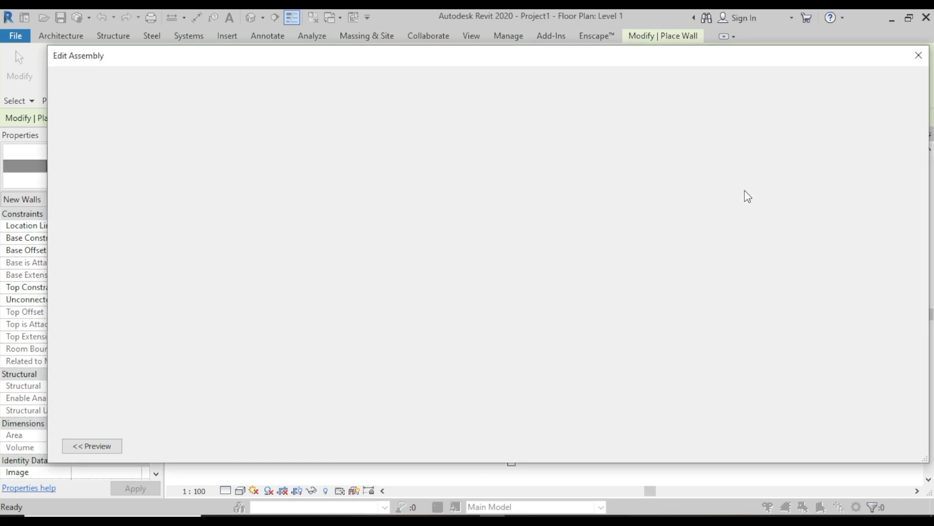
left_click(501, 188)
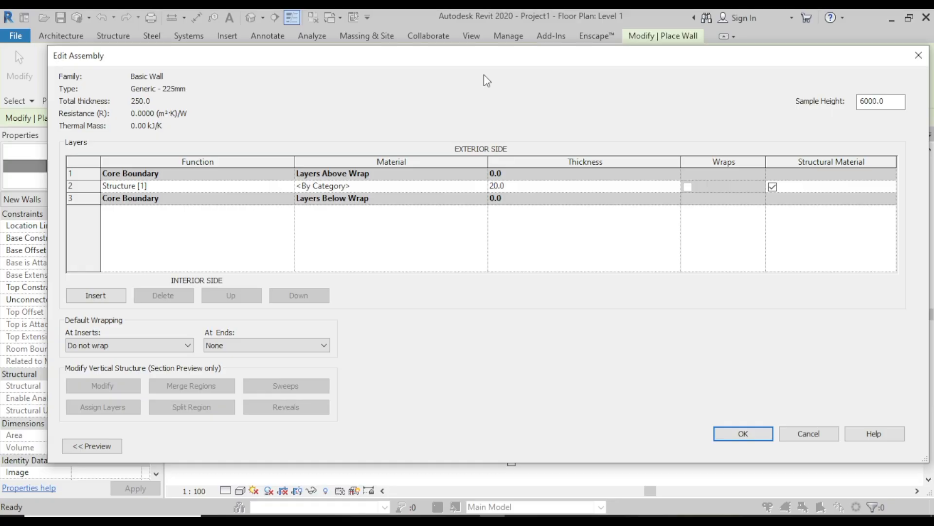
type("25")
key("Delete")
left_click(742, 434)
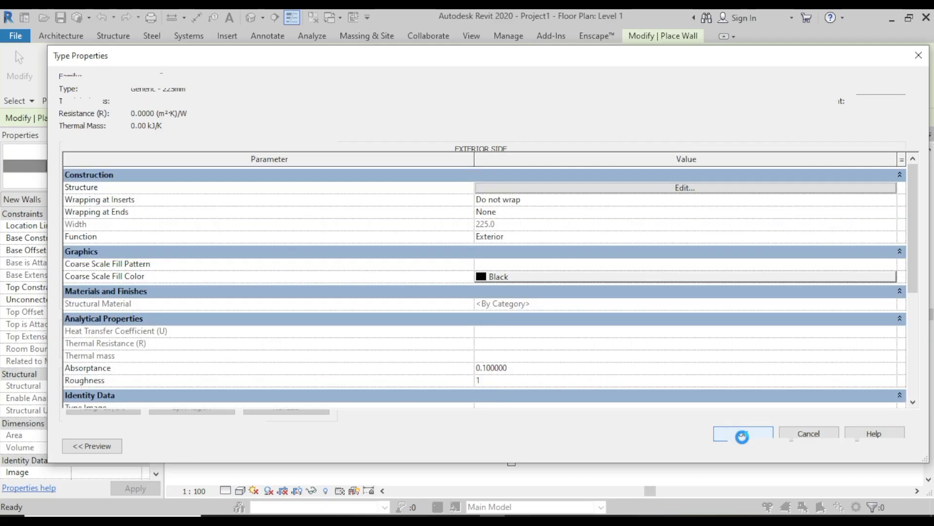
left_click(768, 447)
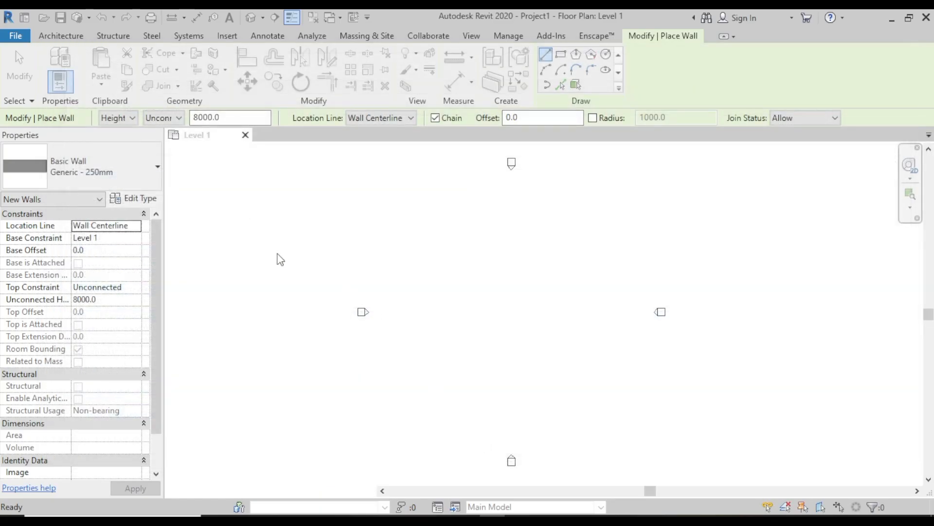
- Draw two chained Generic - 225mm walls on Level 1: a slanted one and a horizontal one about 9000 mm long from its lower end
left_click(418, 235)
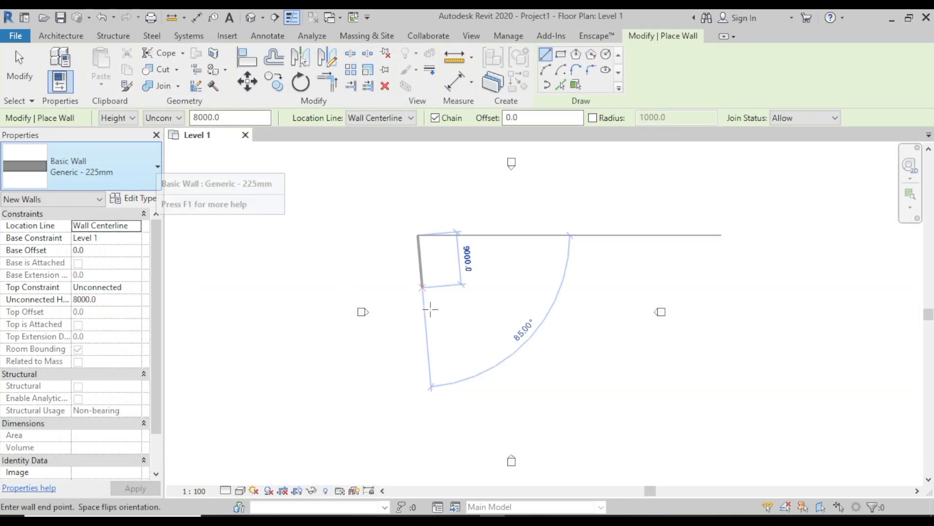
left_click(430, 310)
scroll(434, 279, "up", 2)
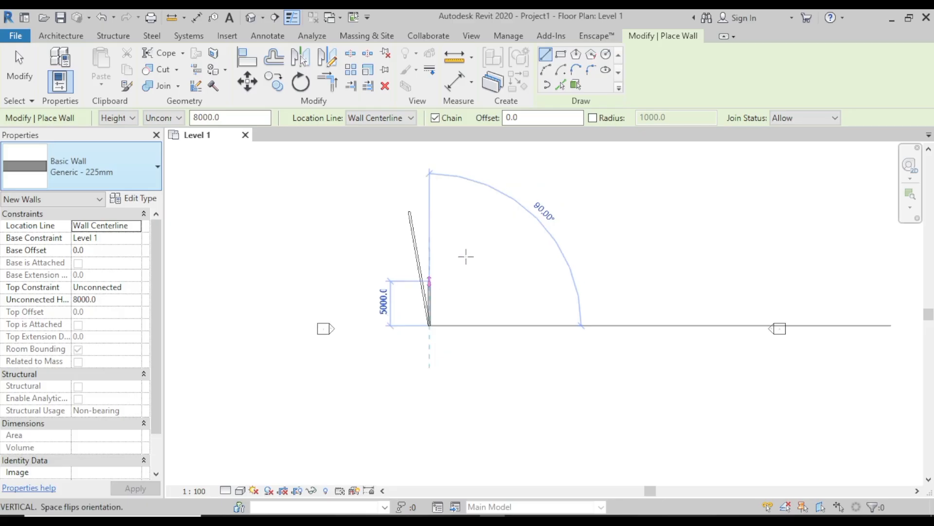
left_click(508, 325)
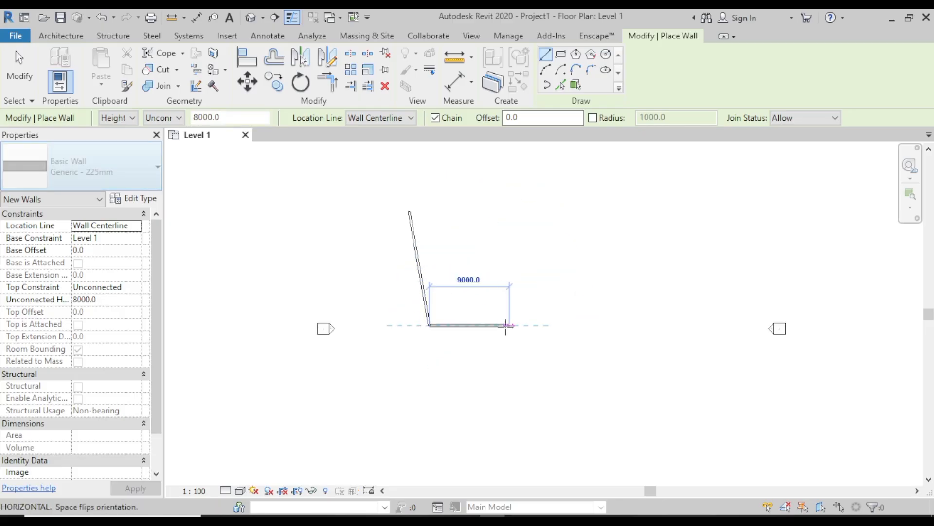
right_click(541, 292)
left_click(555, 298)
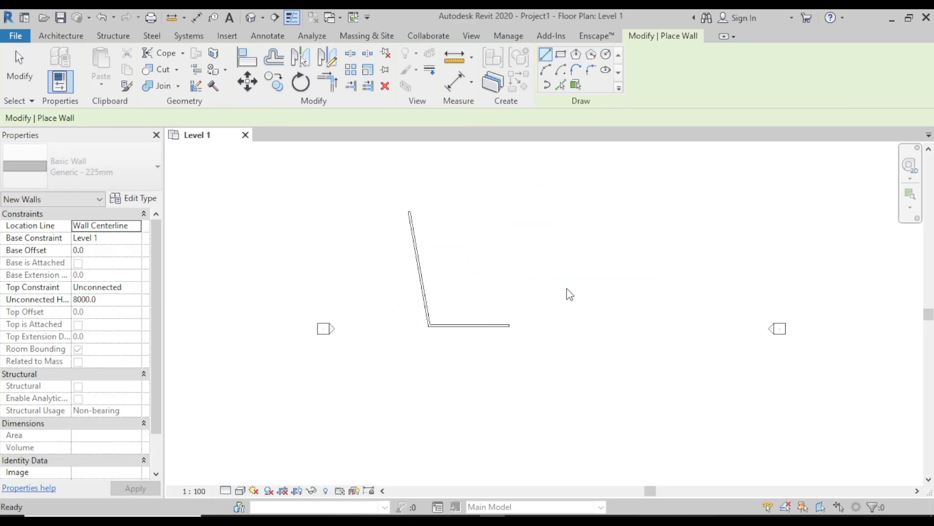
right_click(554, 285)
left_click(563, 288)
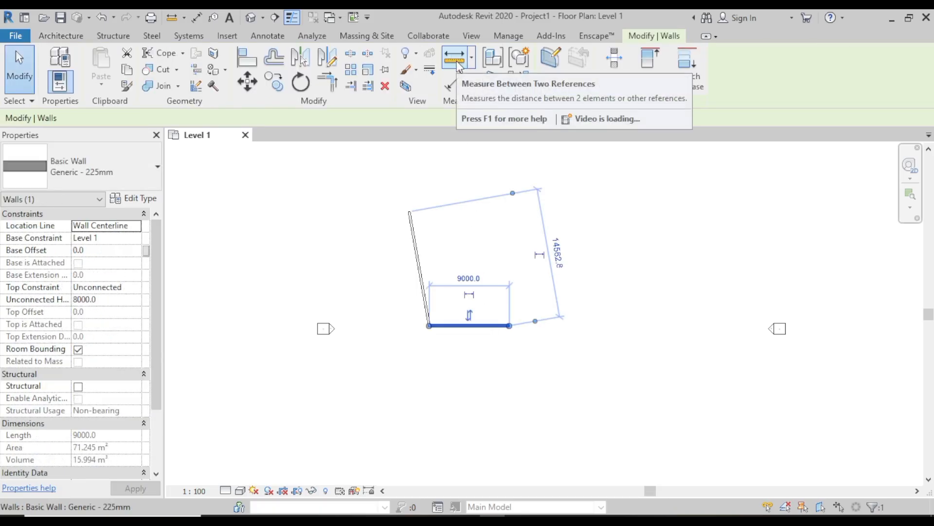
- Measure the thickness of the horizontal wall perpendicularly between its two faces
left_click(459, 59)
scroll(476, 323, "up", 3)
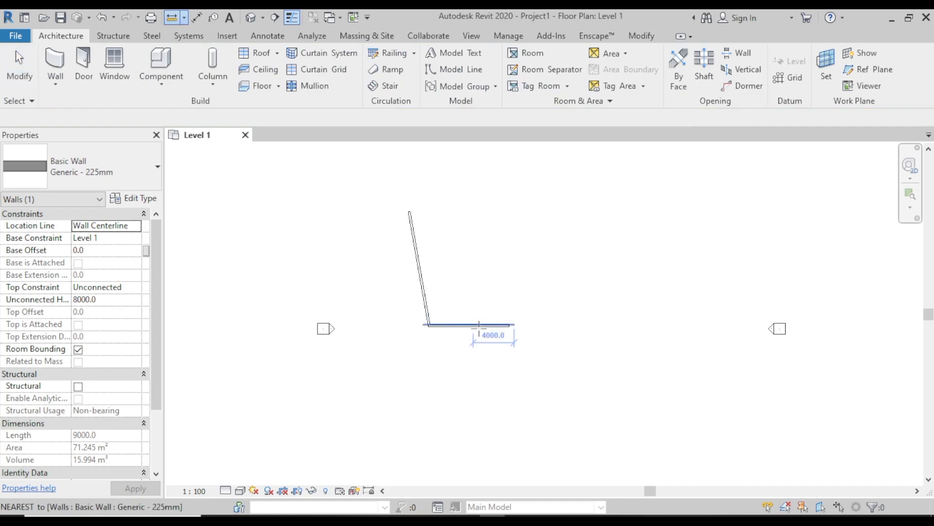
scroll(476, 323, "up", 3)
scroll(475, 323, "up", 2)
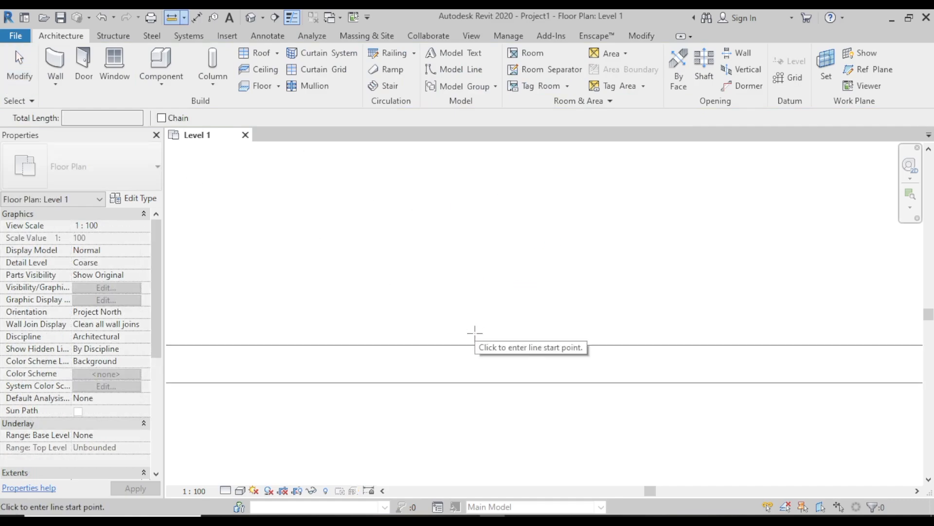
left_click(474, 345)
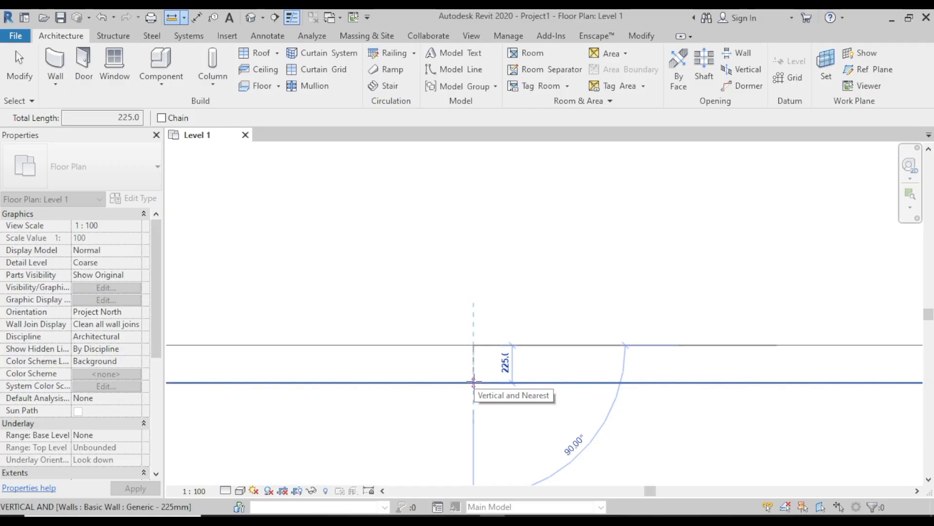
scroll(474, 379, "down", 2)
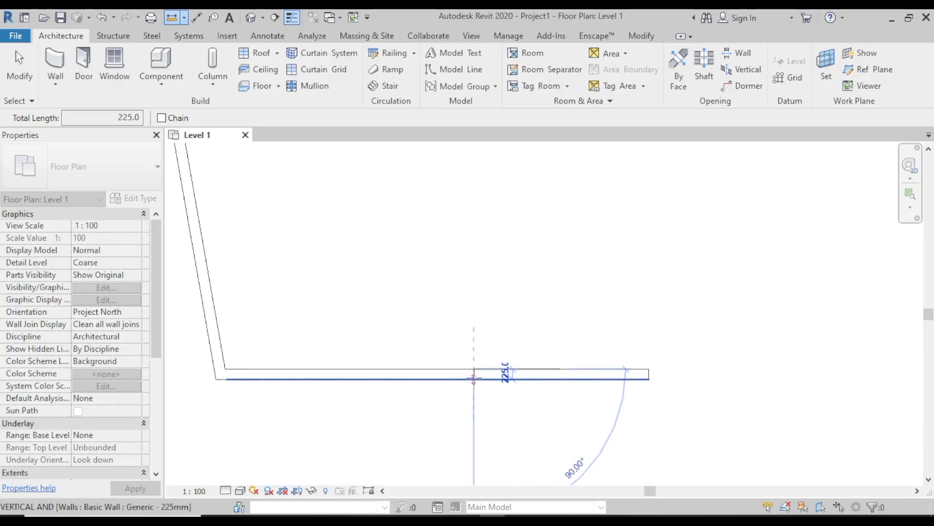
right_click(474, 376)
left_click(532, 182)
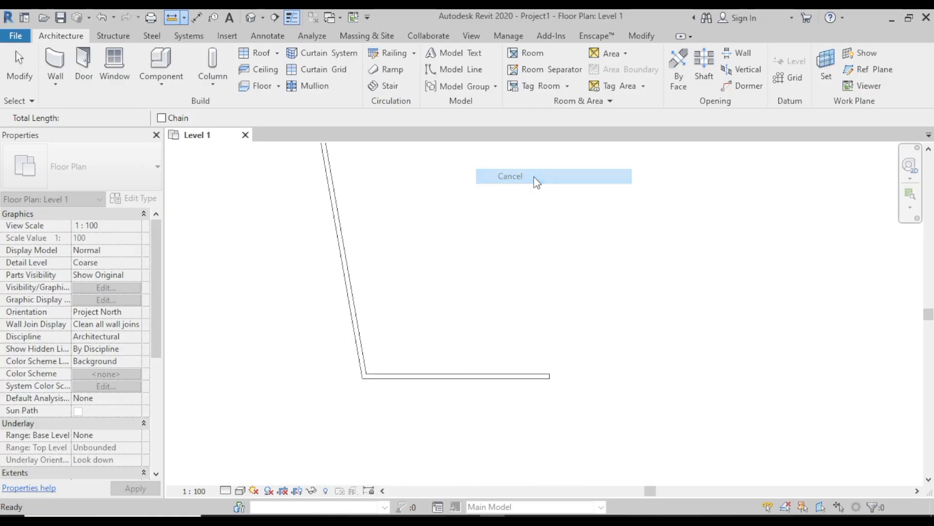
scroll(292, 247, "down", 1)
middle_click_drag(302, 252, 351, 271)
right_click(400, 249)
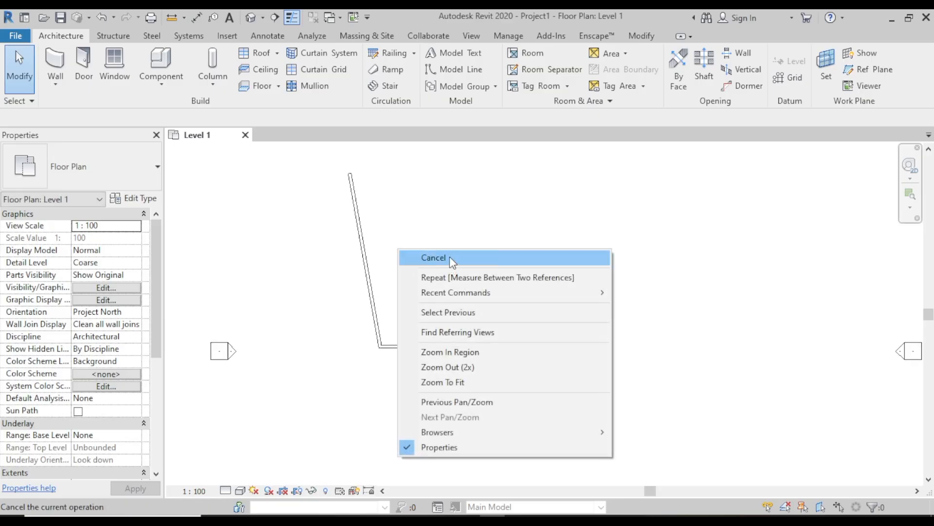
left_click(452, 253)
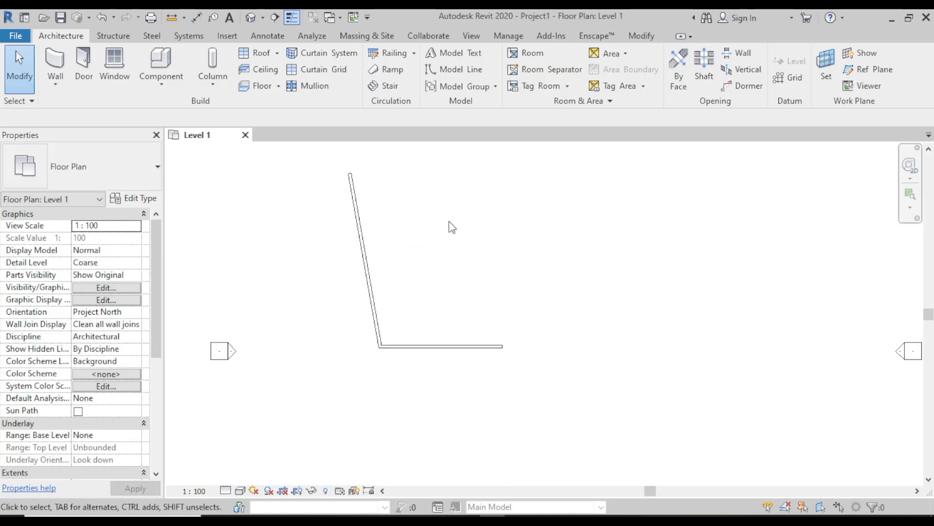
scroll(448, 225, "down", 2)
middle_click_drag(461, 231, 481, 276)
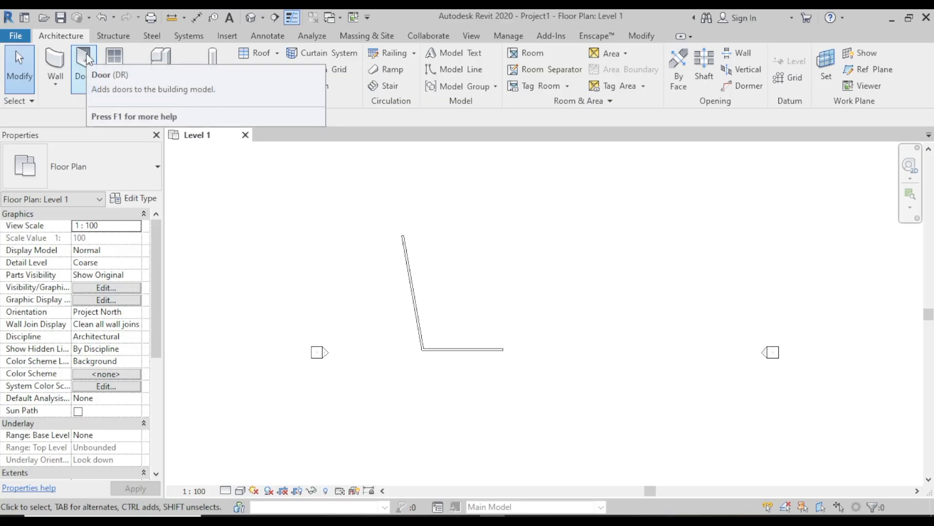
- Start placing a door and list the available M_Single-Flush sizes
left_click(89, 58)
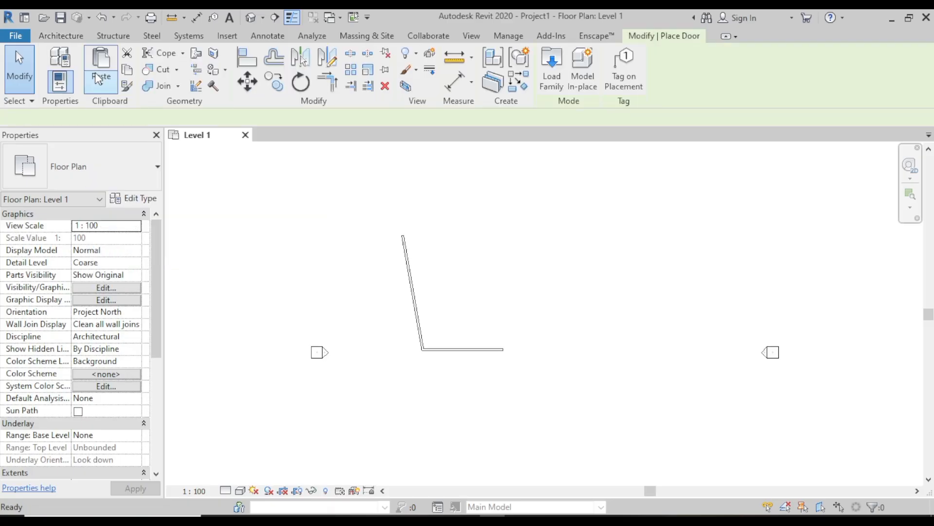
left_click(157, 169)
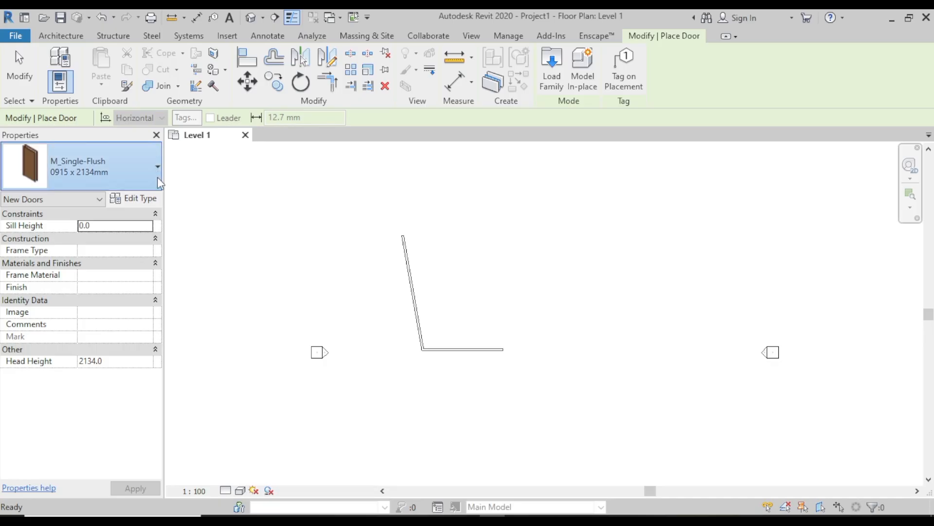
mouse_move(144, 295)
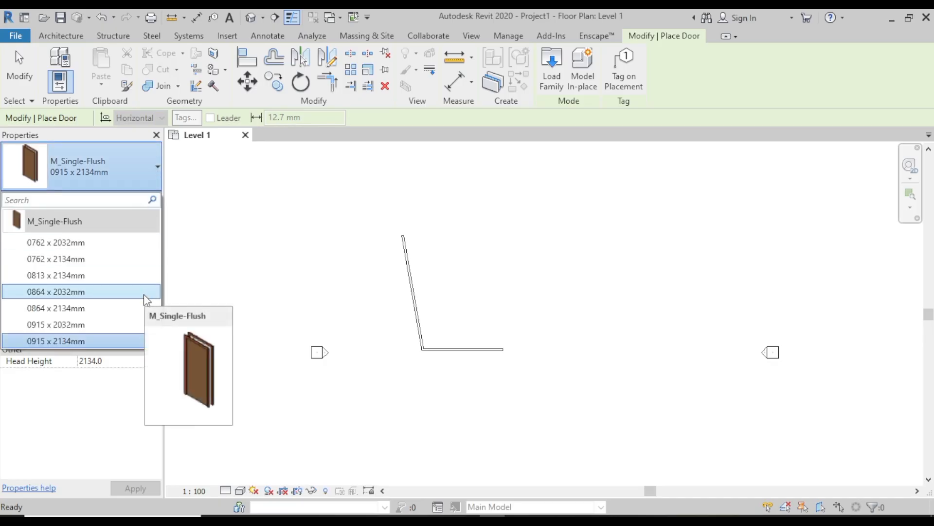
- Start loading a door family and browse to the Doors folder of the US Imperial library
left_click(563, 61)
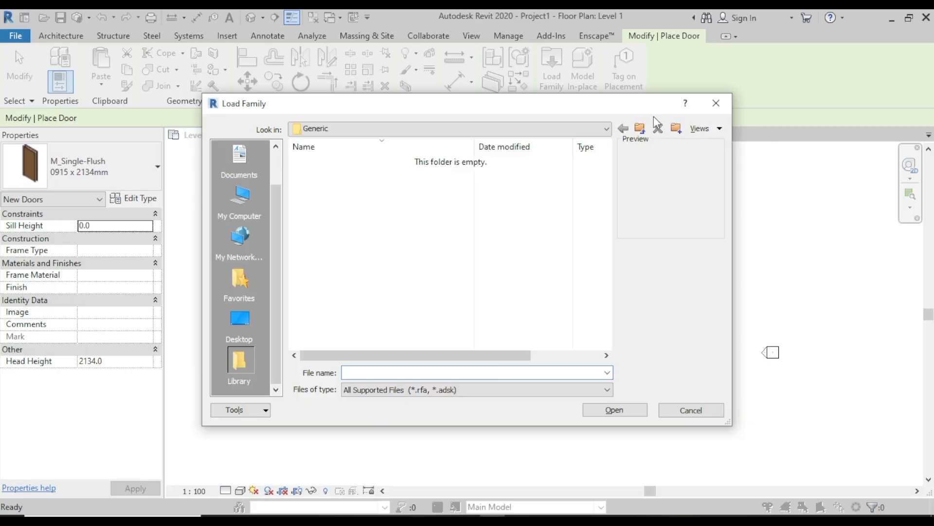
left_click(640, 128)
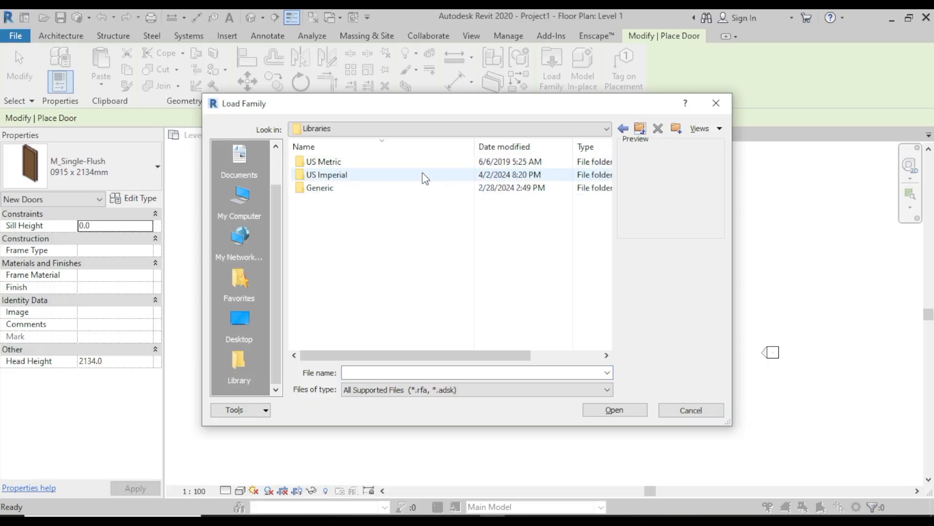
left_click(425, 178)
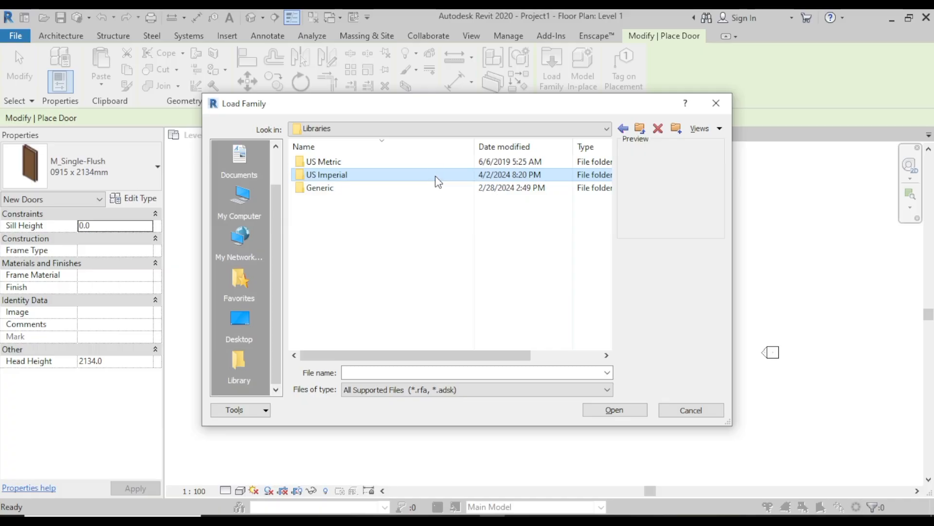
double_click(438, 182)
scroll(418, 206, "down", 5)
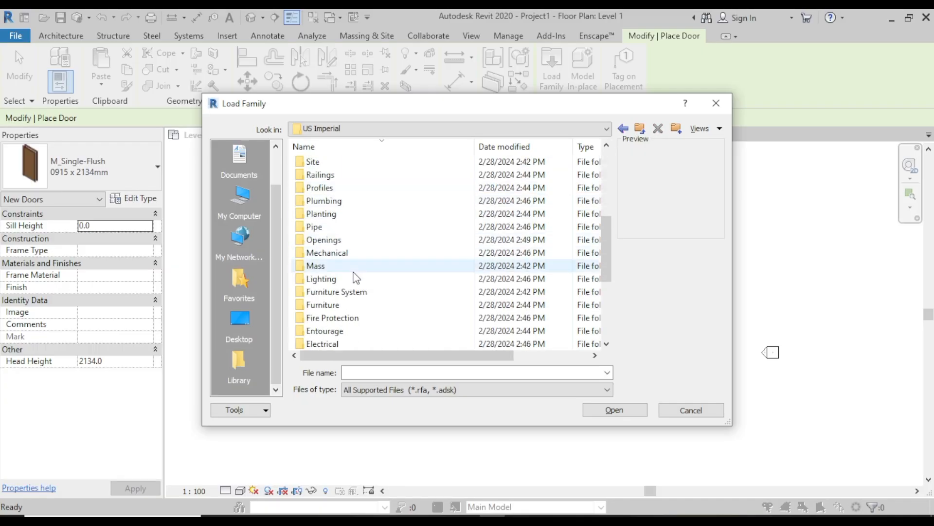
scroll(356, 277, "down", 4)
scroll(356, 270, "up", 1)
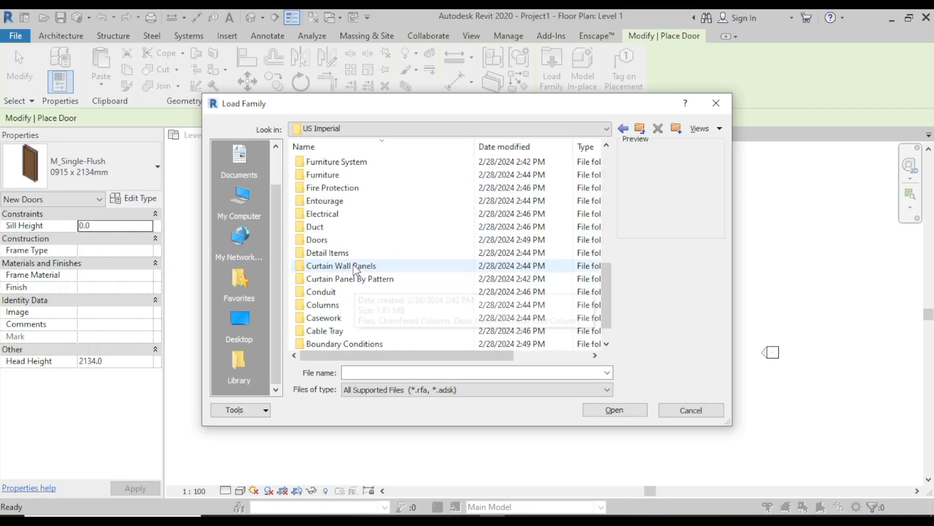
left_click(346, 240)
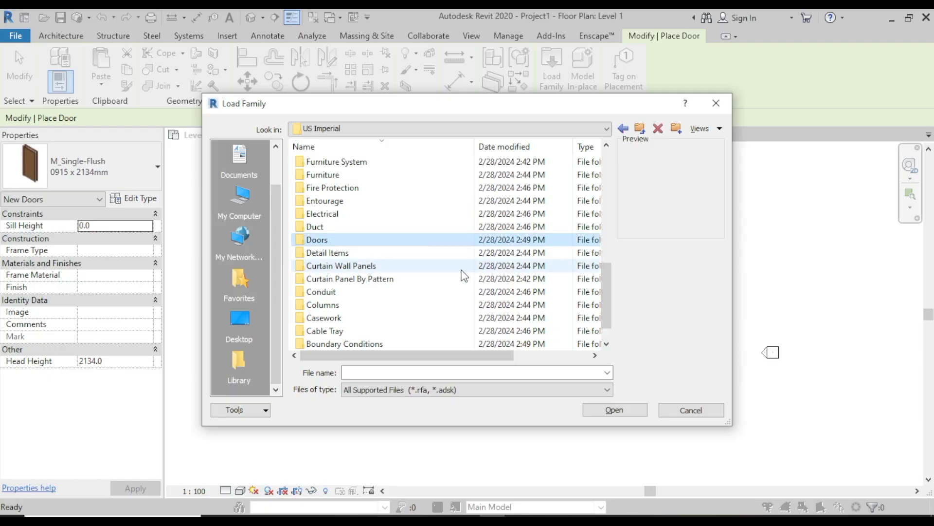
double_click(455, 240)
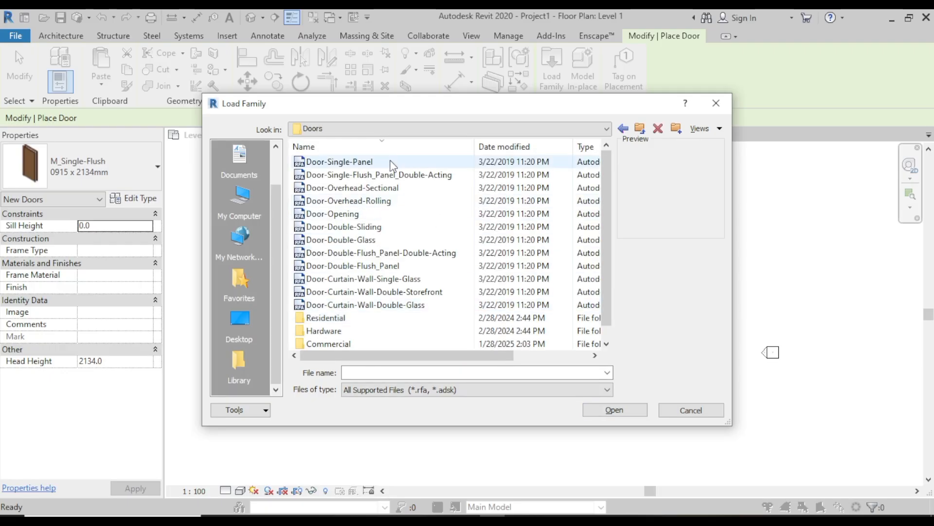
- Preview the door families in the Doors folder from Door-Single-Panel to Door-Curtain-Wall-Double-Glass
left_click(390, 163)
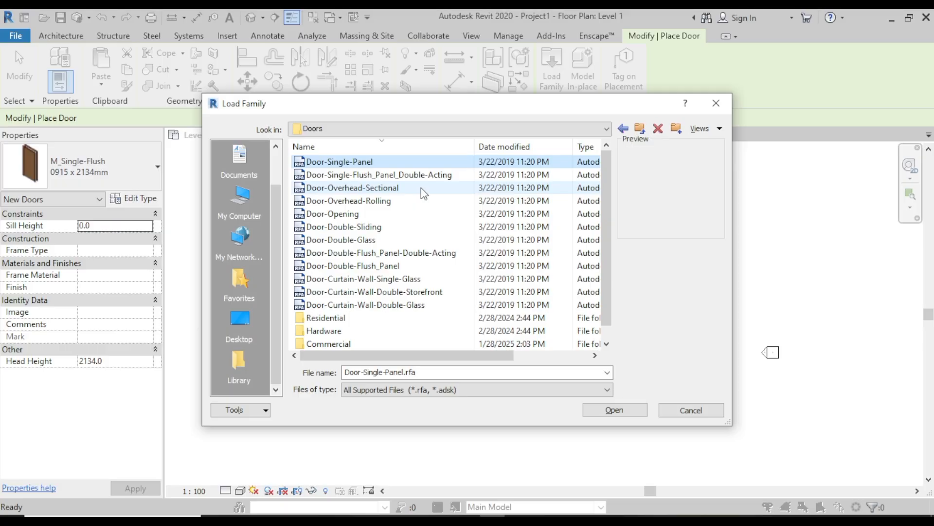
key("Down")
key("Down")
key("Down")
key("Down")
key("Down")
key("Down")
key("Down")
key("Down")
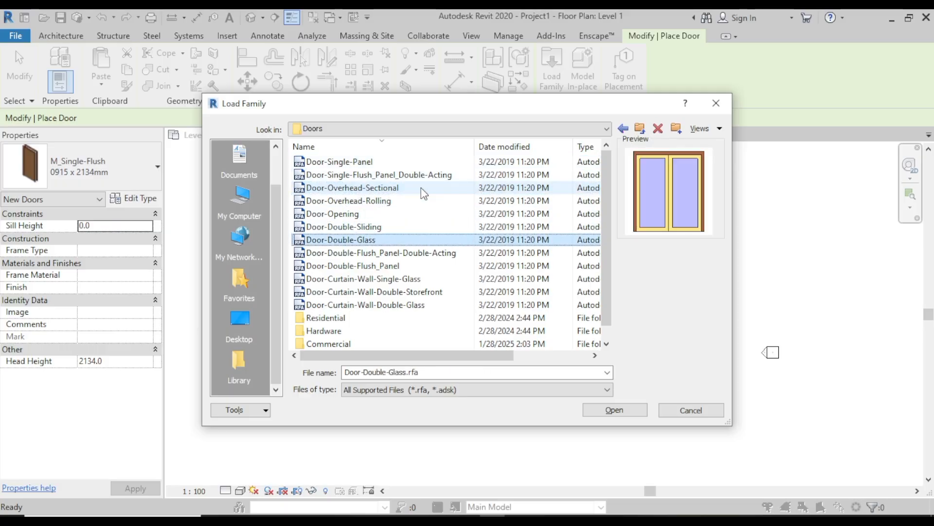
key("Down")
key("Down")
key("Down")
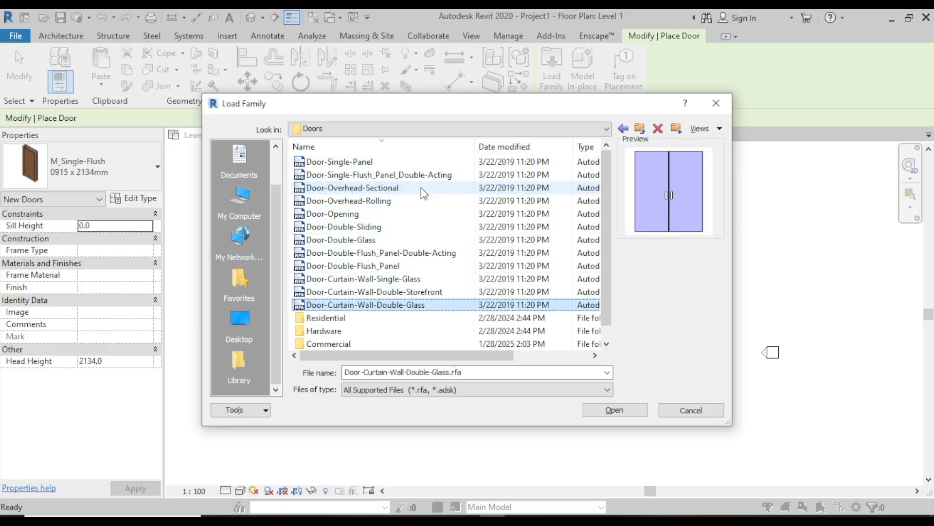
- Open the Residential folder and preview its door families down to Door-Exterior-Double-Full Glass-Wood_Clad
left_click(354, 323)
double_click(354, 321)
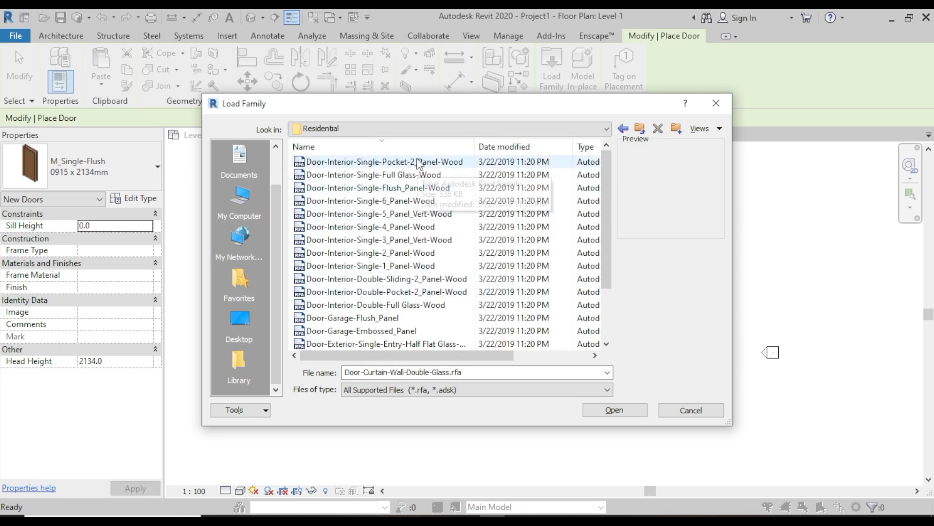
left_click(417, 160)
key("Down")
key("Down")
key("Down")
key("Down")
key("Down")
key("Down")
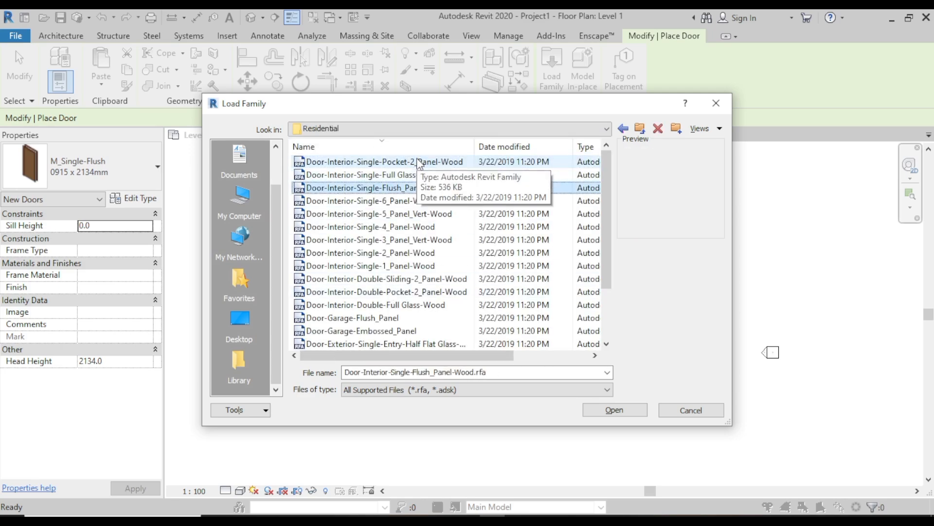
key("Down")
key("Down")
key("Down")
key("Down")
key("Down")
key("Down")
key("Down")
key("Down")
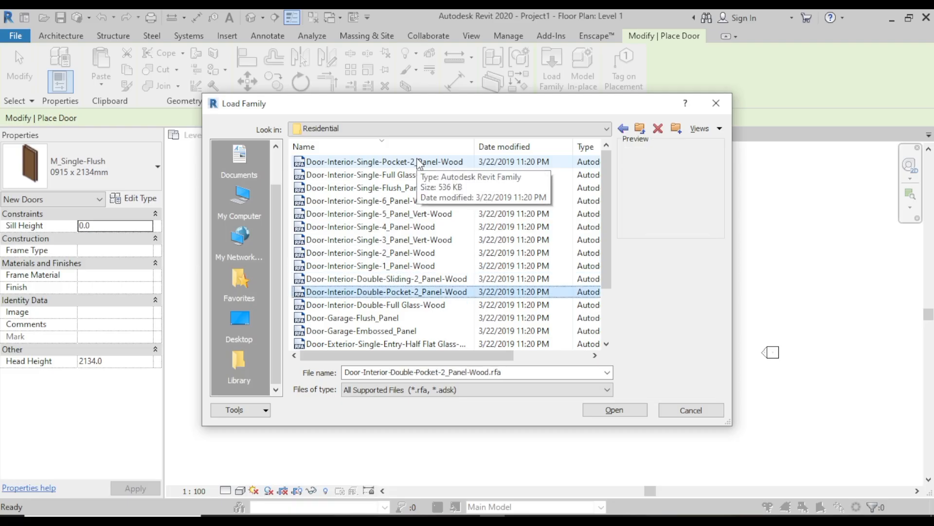
key("Down")
key("Down")
key("Down")
key("Down")
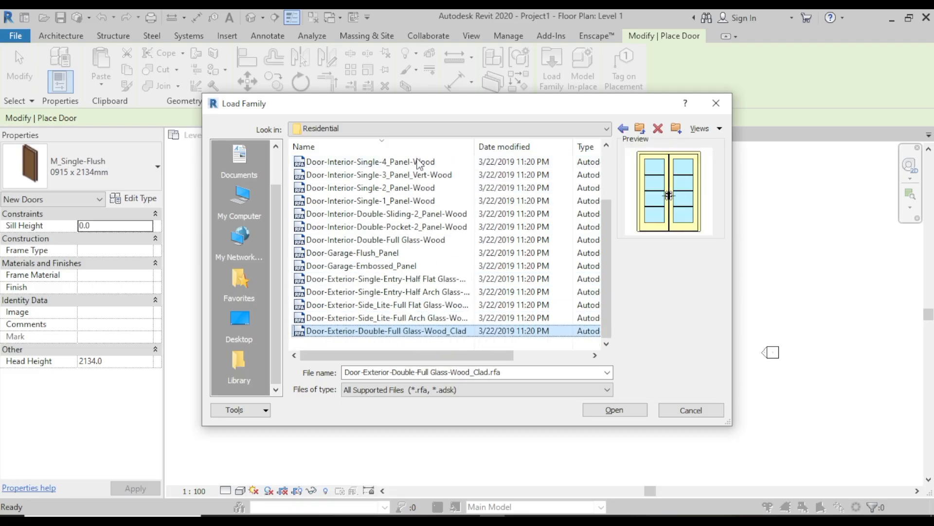
- Load the Sliding Door Handle family from the Hardware folder under Doors and end the door placement
left_click(622, 127)
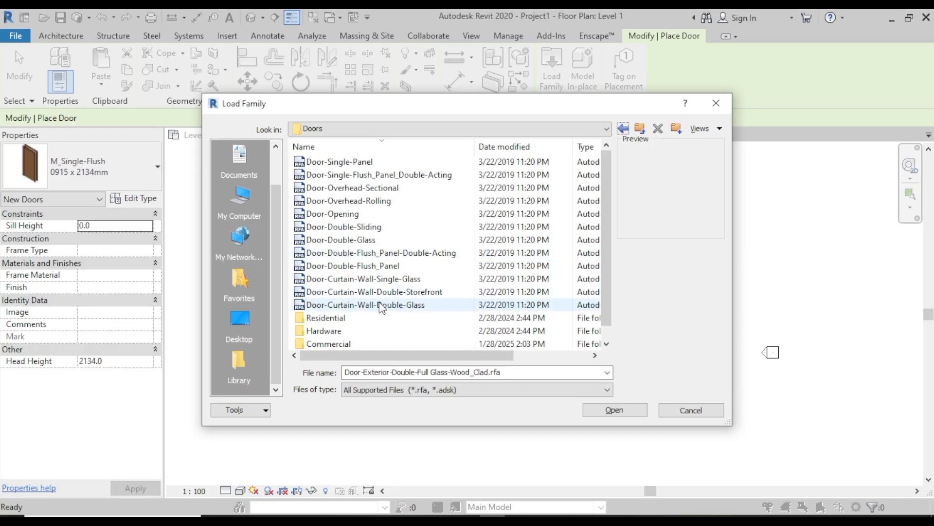
double_click(370, 332)
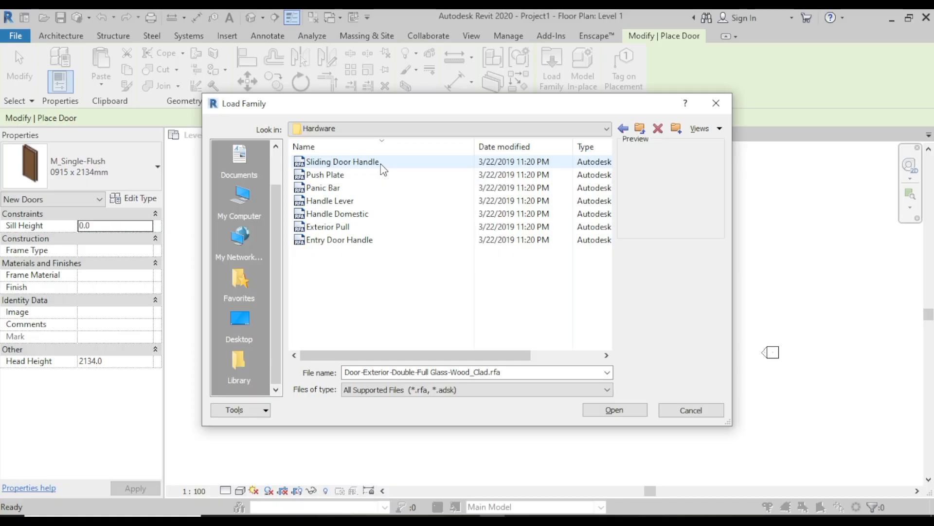
double_click(380, 164)
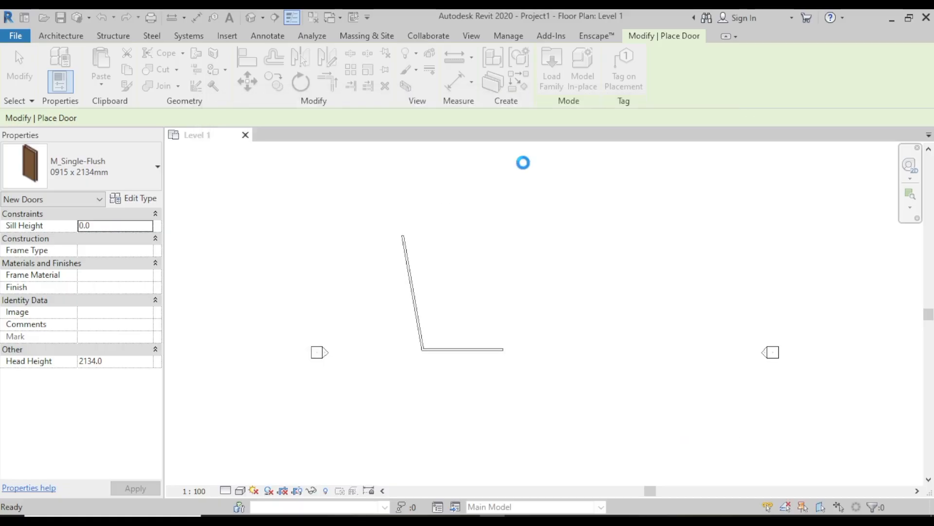
right_click(415, 205)
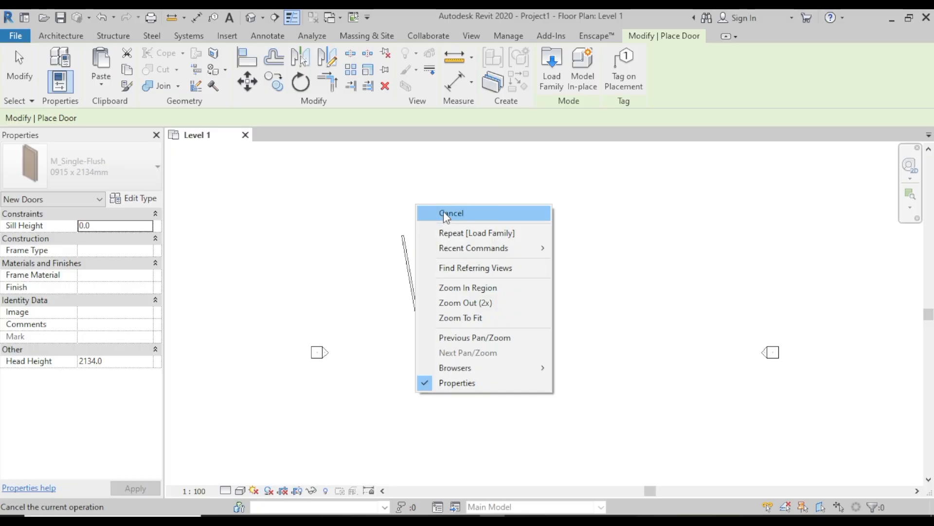
left_click(443, 211)
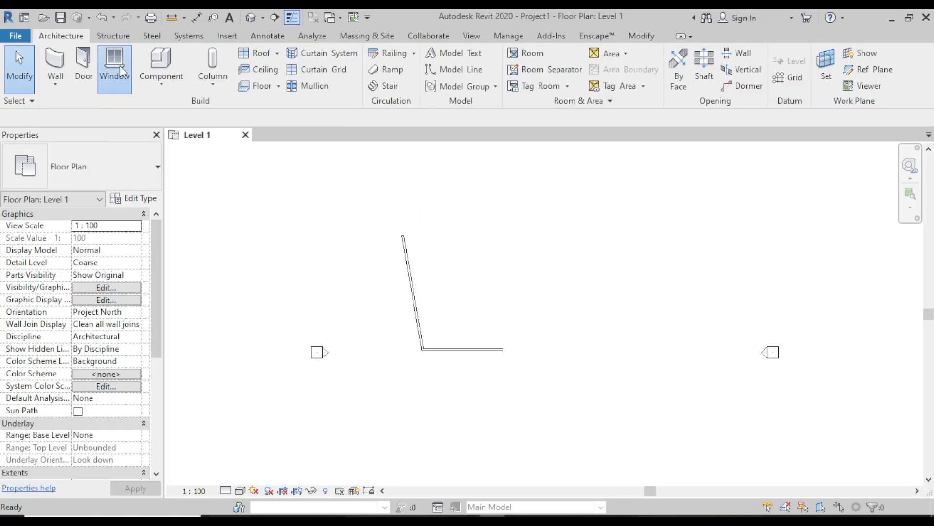
- Start the Window tool with the M_Fixed type and switch to placing a component instead
left_click(126, 90)
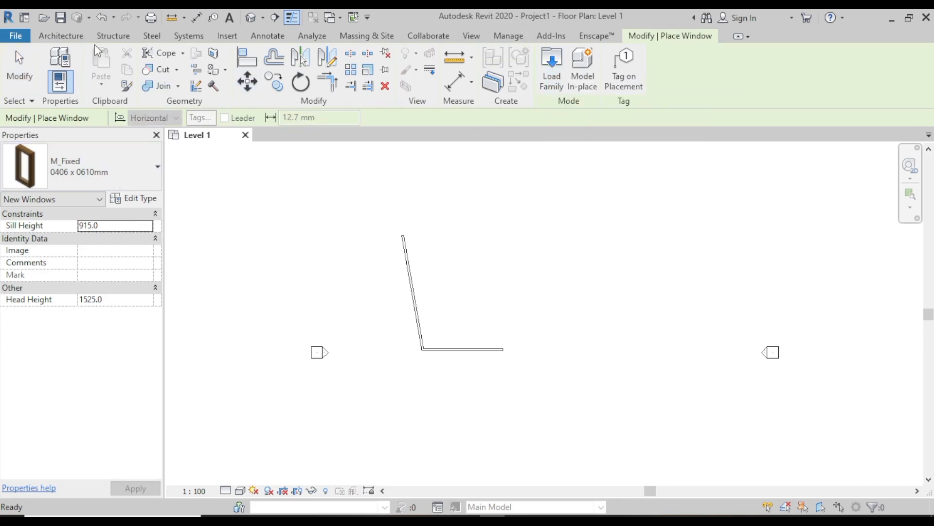
left_click(71, 34)
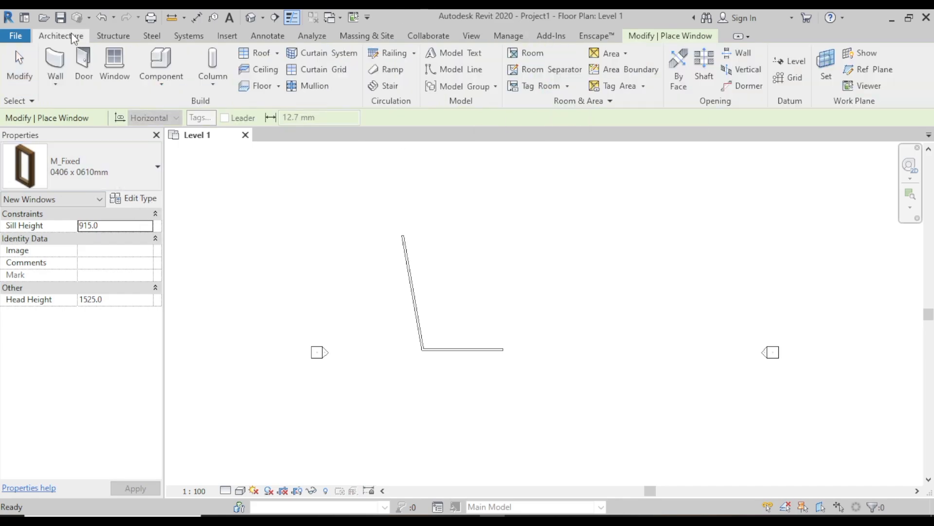
left_click(178, 83)
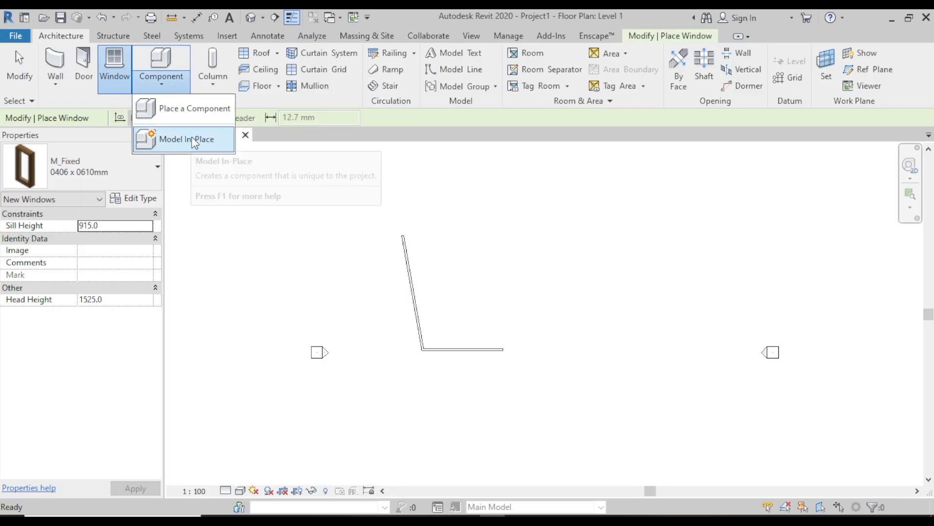
left_click(191, 110)
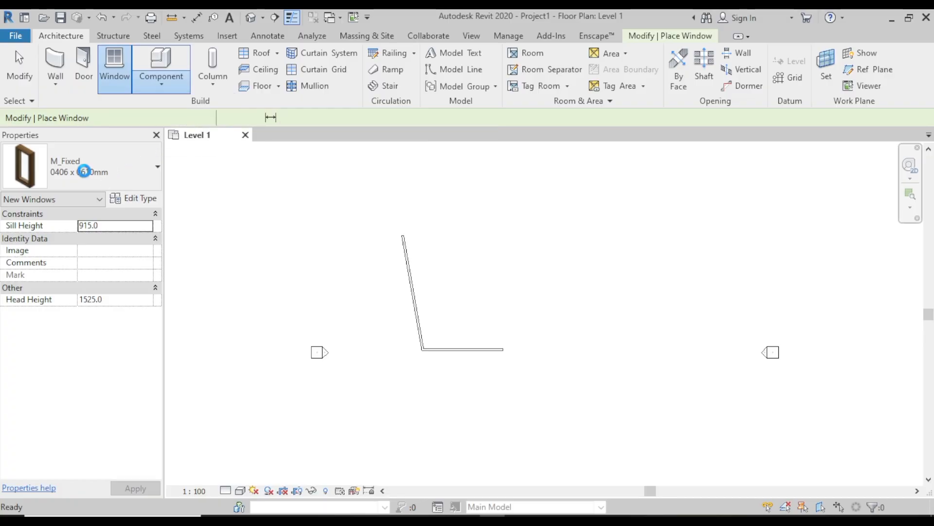
- Browse the available component types from M_Desk to M_Termination - Wood - Rectangular and end the component placement
left_click(155, 168)
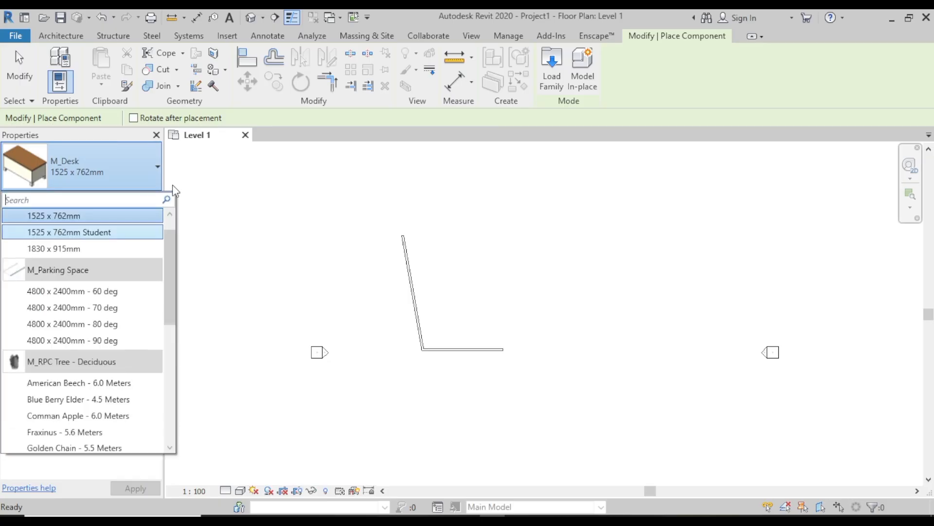
mouse_move(127, 323)
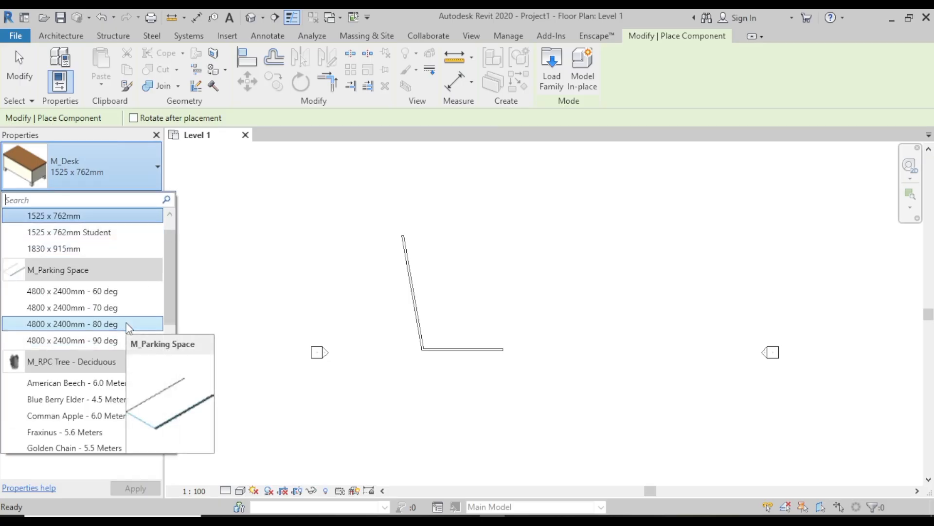
scroll(120, 343, "down", 5)
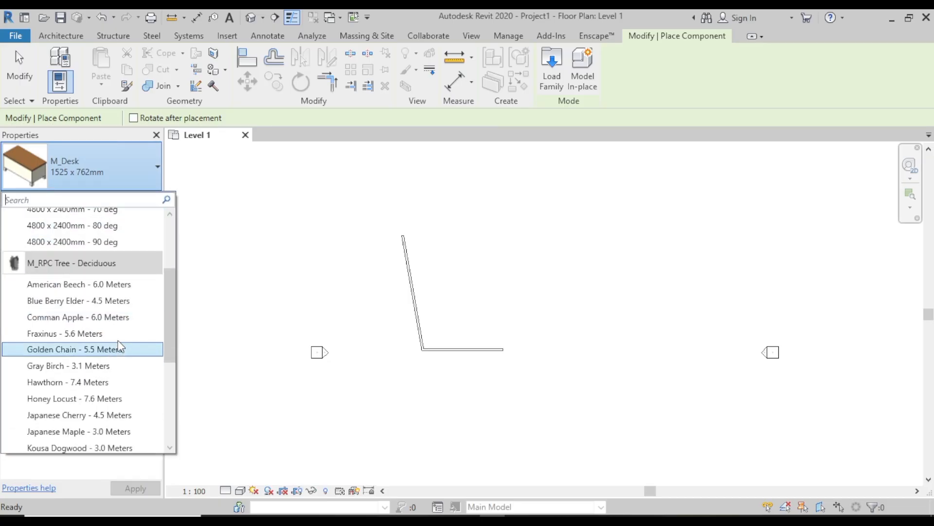
scroll(121, 345, "down", 1)
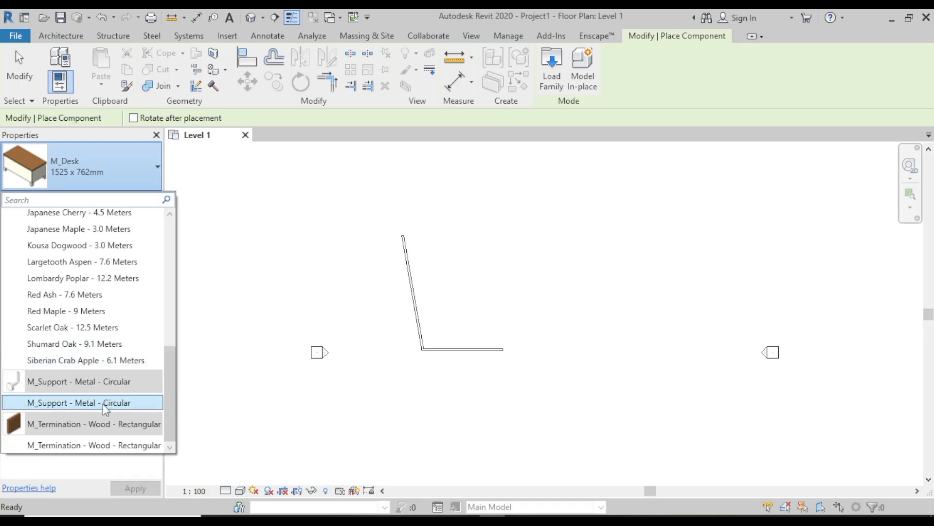
mouse_move(94, 442)
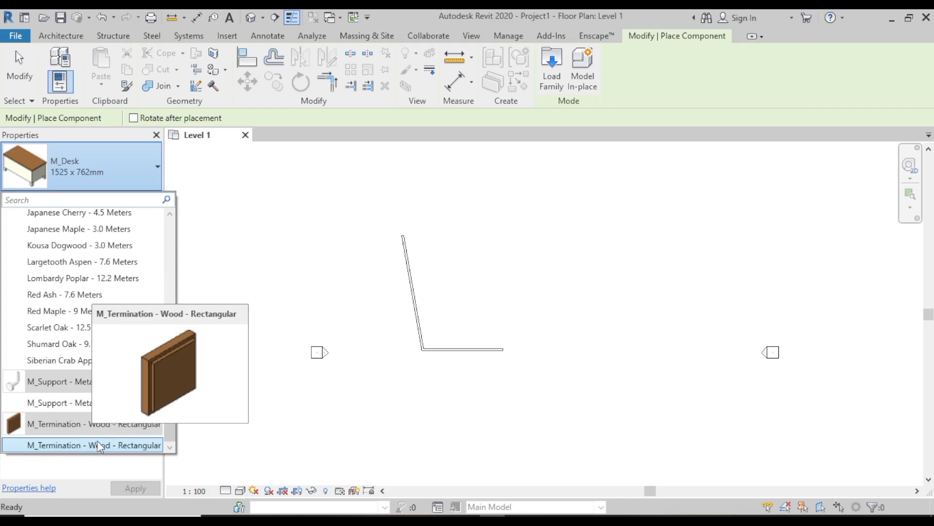
scroll(99, 309, "up", 5)
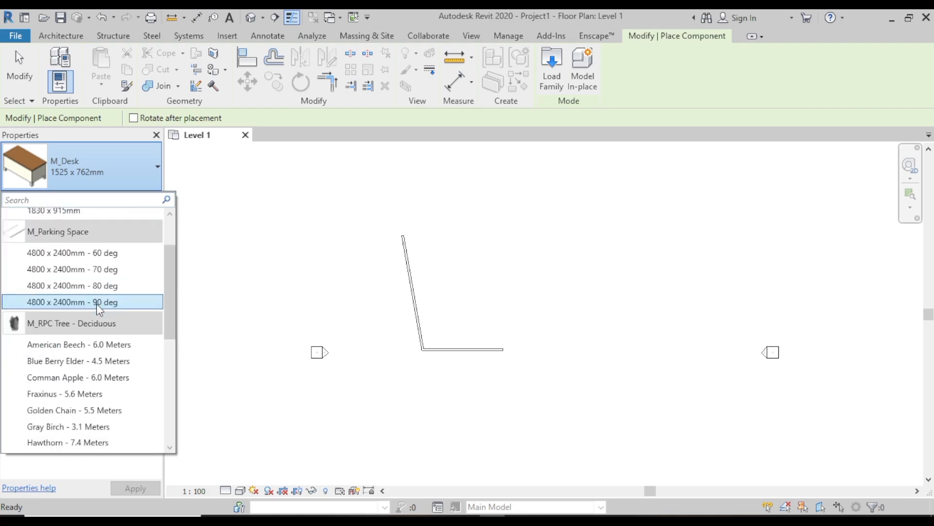
scroll(97, 299, "up", 2)
scroll(96, 290, "up", 2)
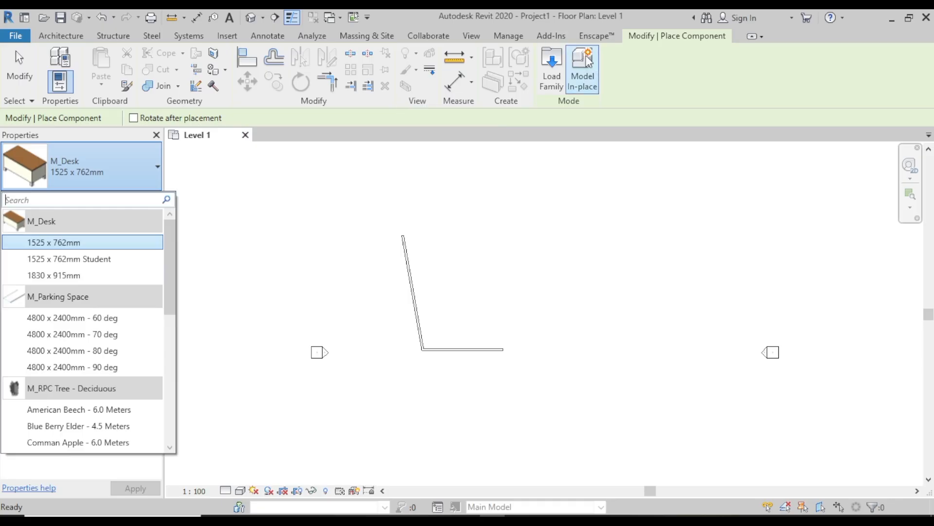
left_click(73, 38)
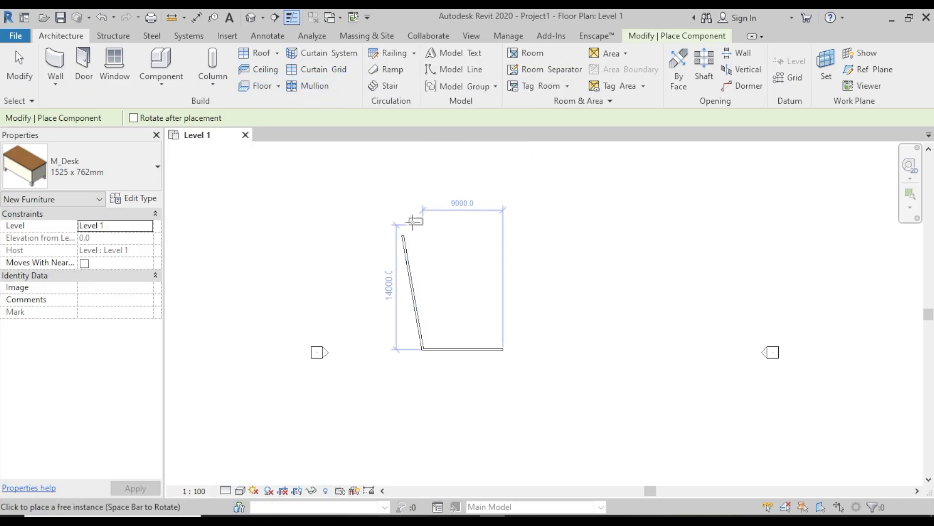
right_click(428, 224)
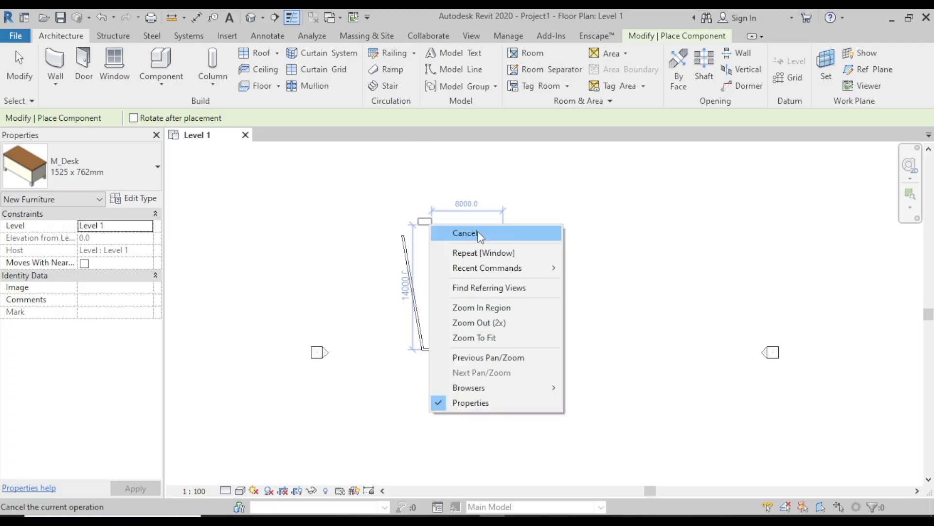
left_click(448, 234)
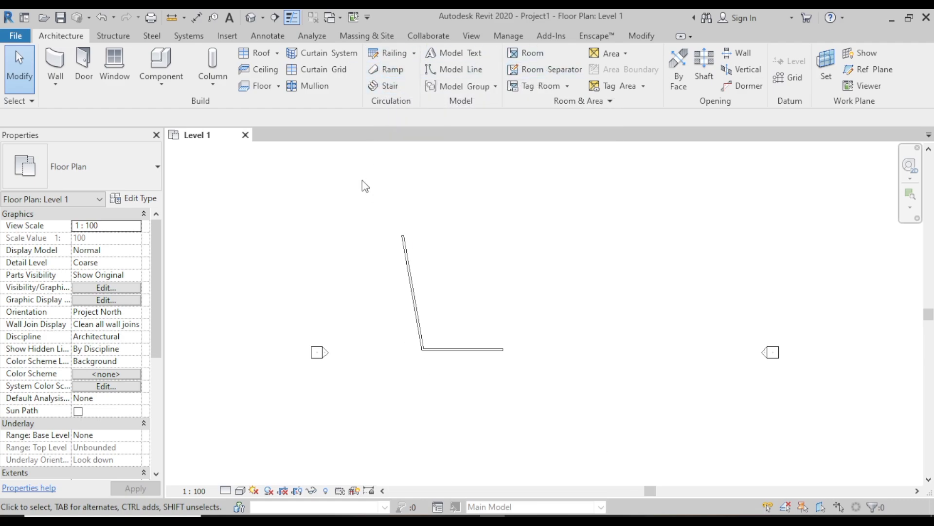
- Move the slanted wall's upper end so the wall stands vertical and about 12000 mm long, and deselect it
left_click(406, 243)
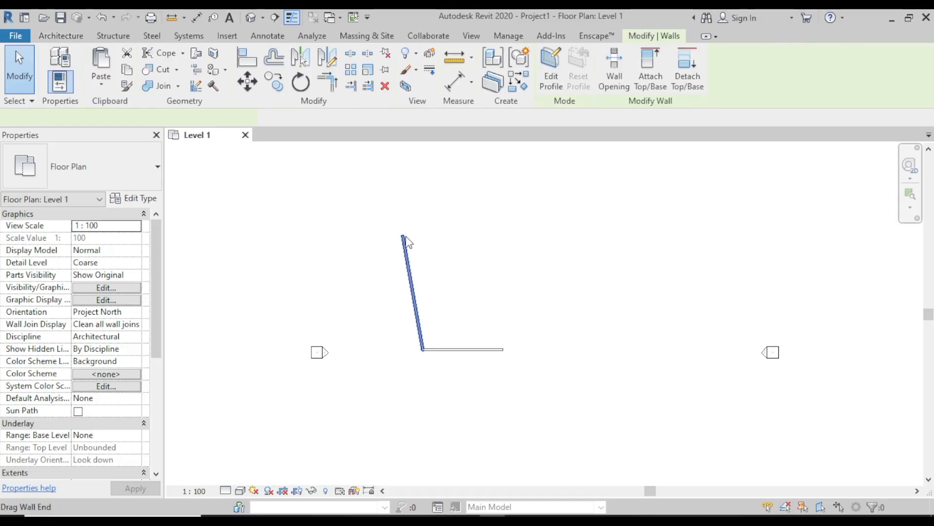
left_click_drag(403, 237, 423, 242)
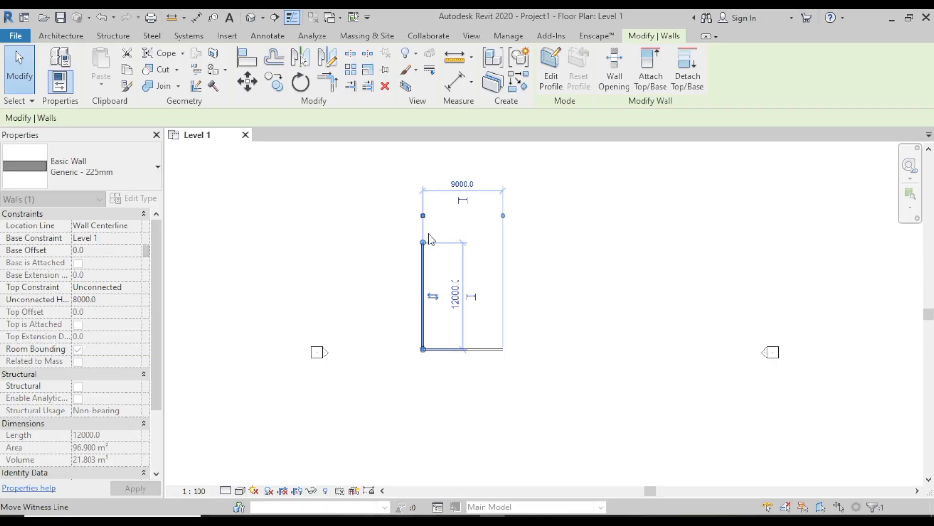
right_click(328, 159)
left_click(366, 161)
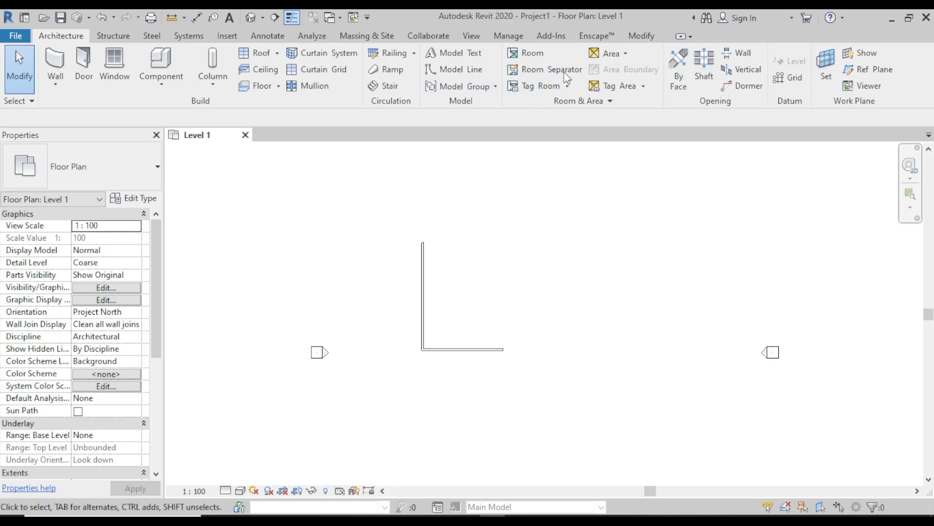
- Open and dismiss the Model Text editor, and create a model line along the vertical wall's outer edge with Pick Lines
left_click(466, 53)
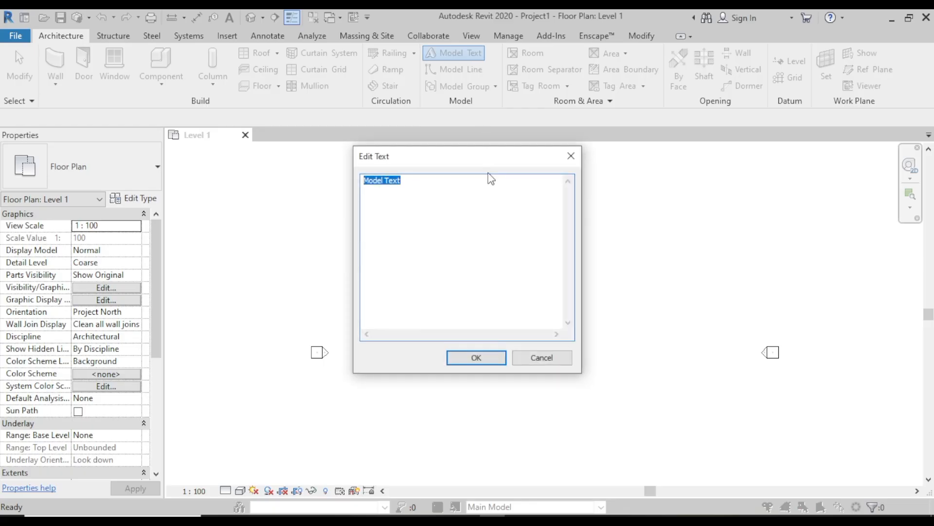
left_click(574, 155)
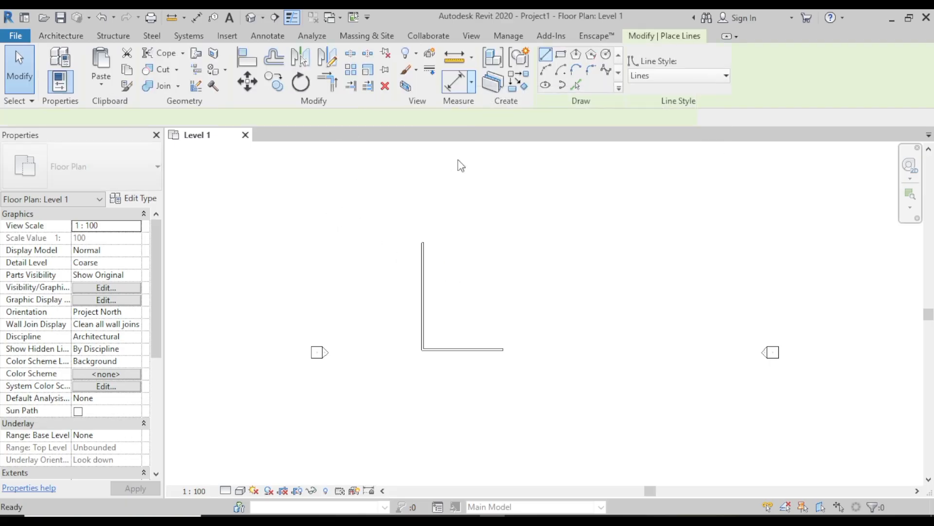
scroll(444, 267, "up", 2)
left_click(577, 84)
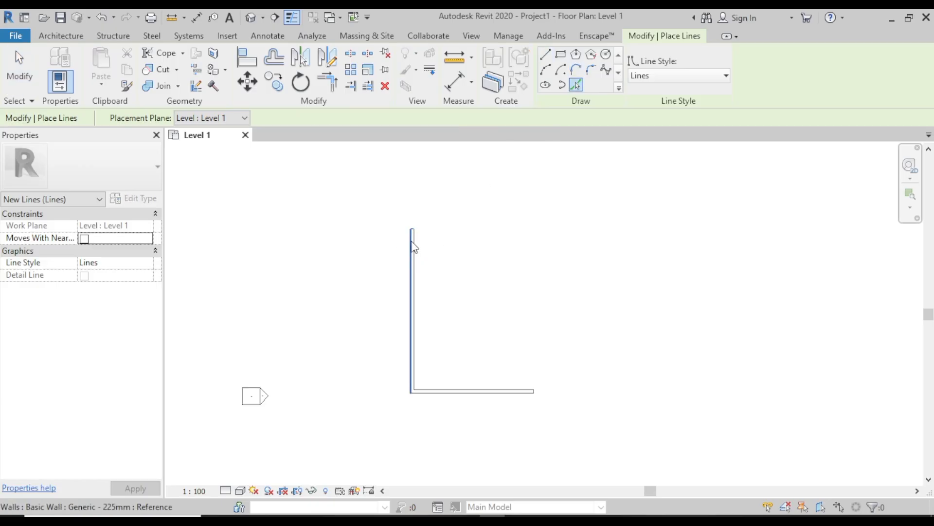
left_click(411, 246)
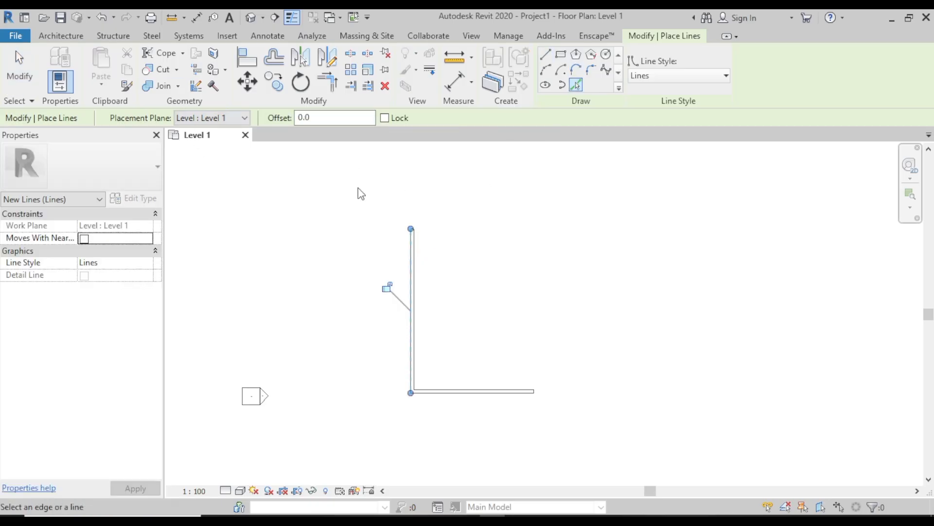
right_click(599, 204)
left_click(617, 212)
right_click(616, 236)
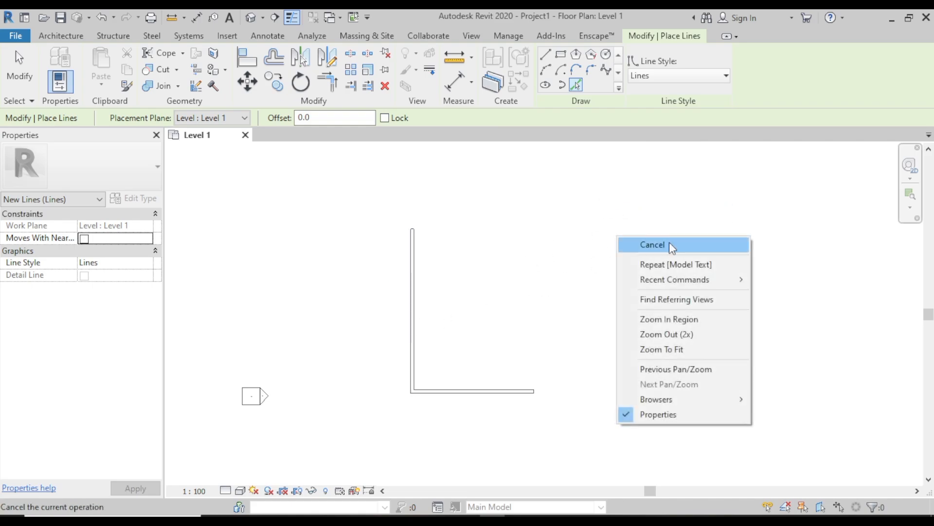
left_click(669, 243)
- Select both walls and the model line and combine them into a model group named Group 1
left_click_drag(603, 181, 369, 366)
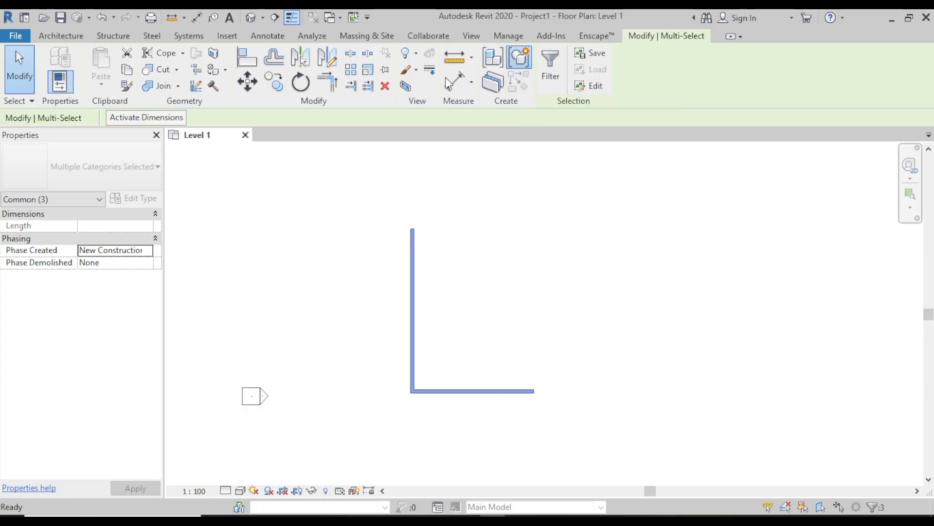
key("g")
key("p")
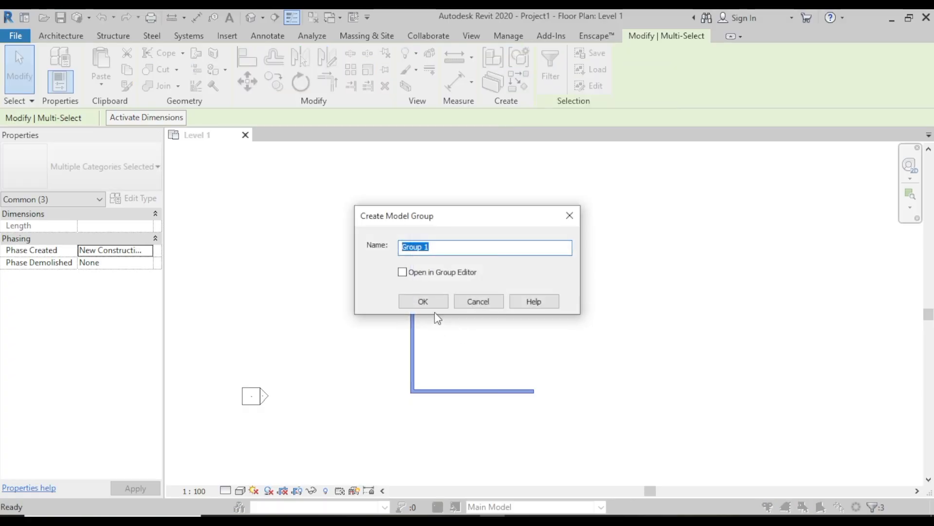
left_click(442, 300)
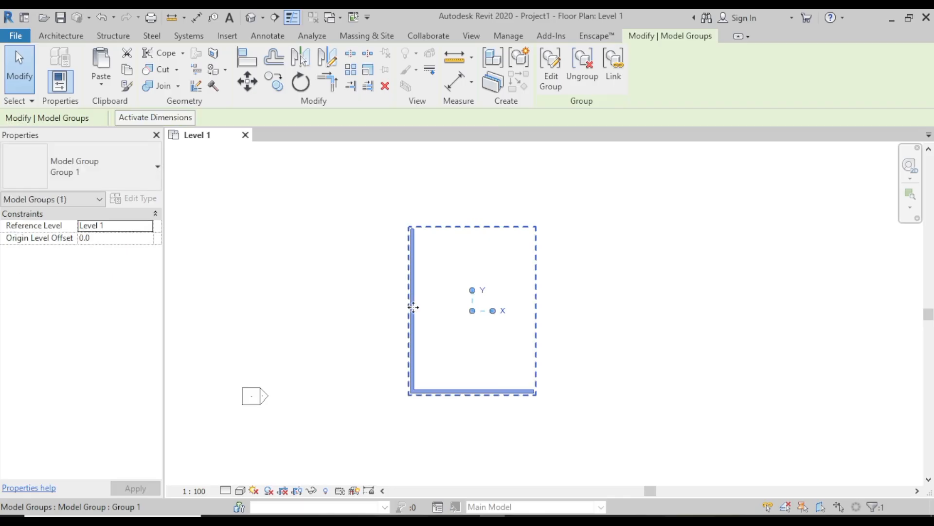
scroll(411, 215, "up", 1)
scroll(408, 212, "up", 2)
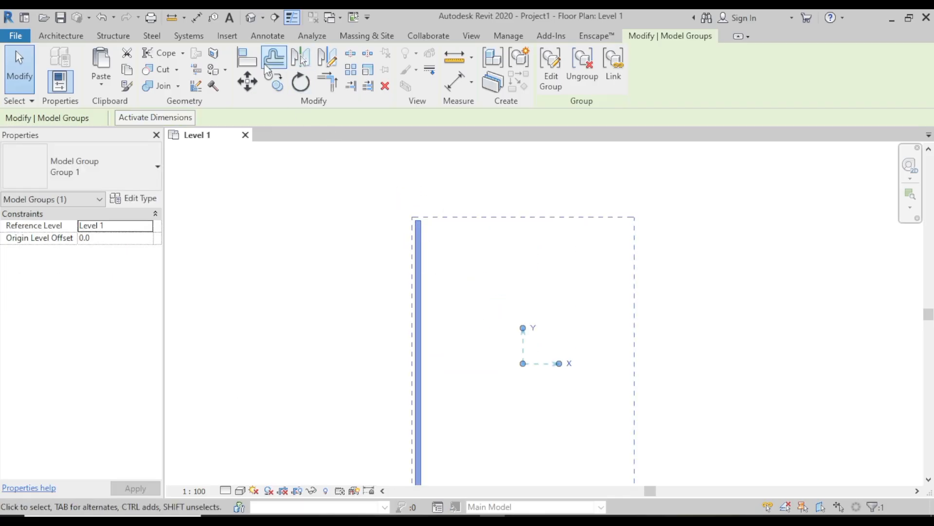
left_click(249, 59)
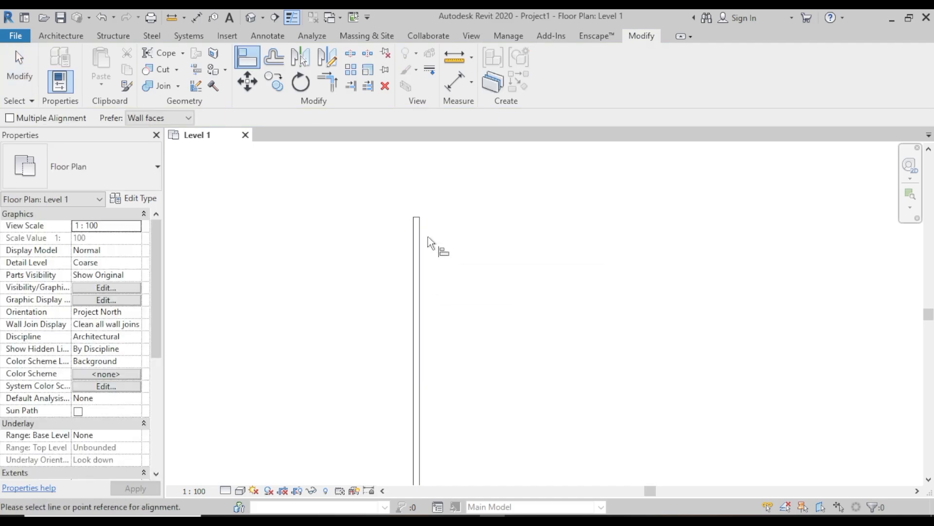
scroll(428, 237, "up", 2)
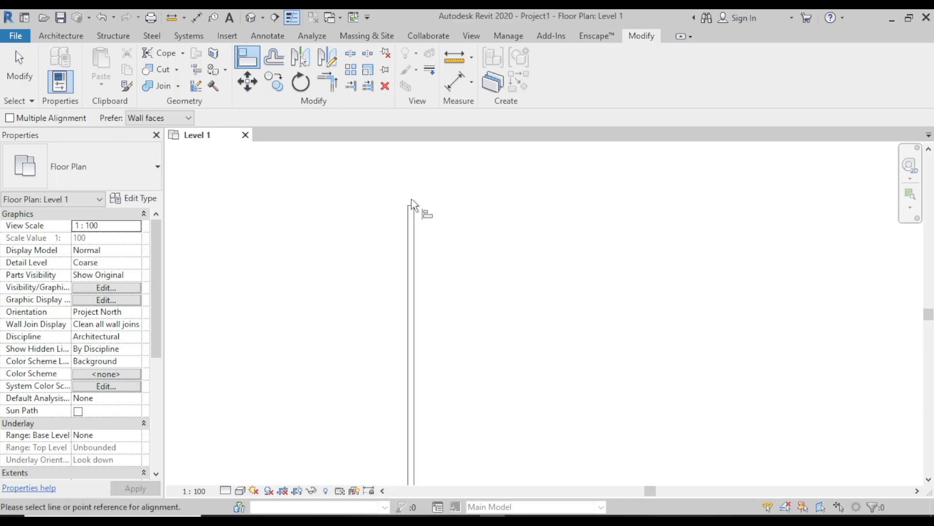
right_click(412, 189)
left_click(482, 198)
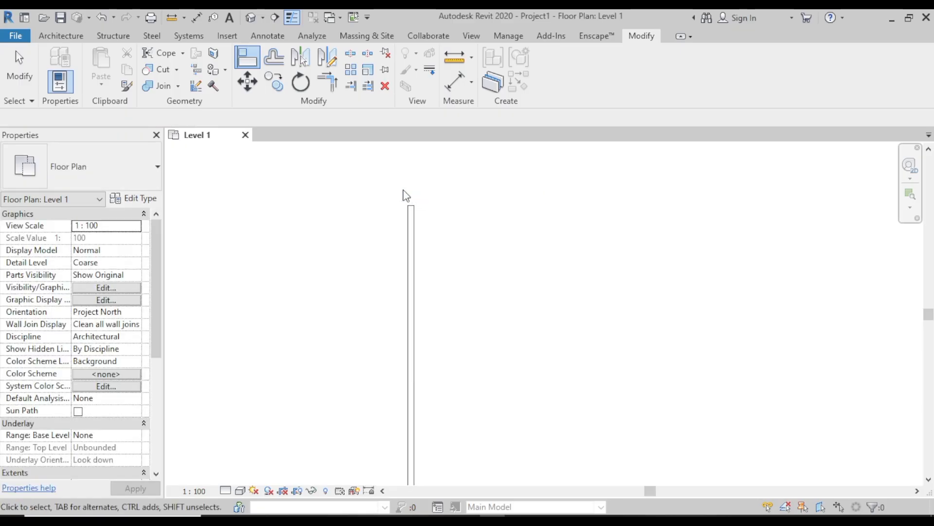
scroll(424, 196, "down", 1)
scroll(424, 205, "down", 3)
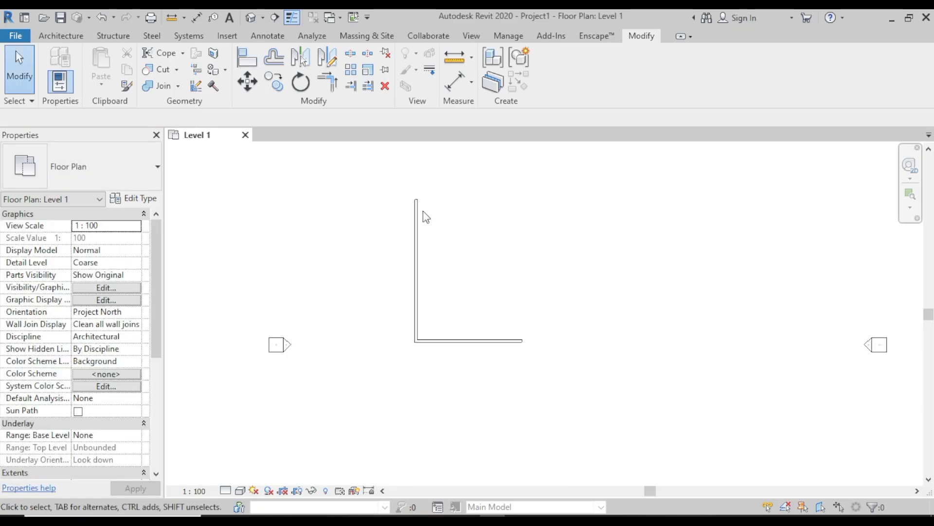
right_click(372, 185)
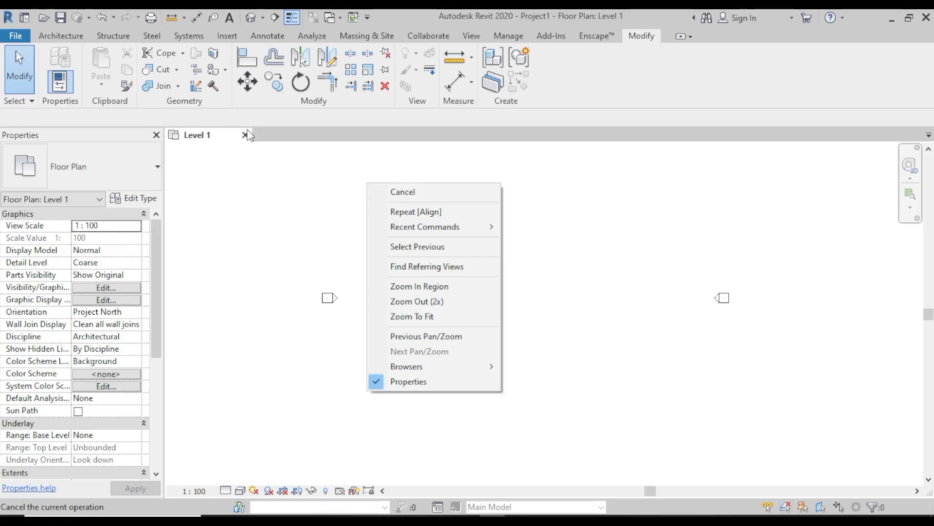
left_click(81, 32)
left_click(78, 35)
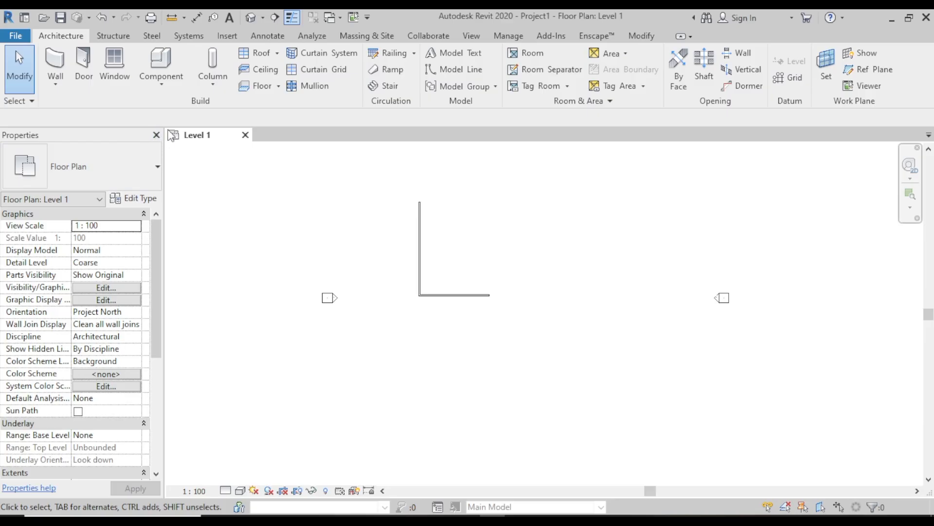
- Hide and redisplay the Properties palette, and turn on the display of the Project Browser
left_click(156, 135)
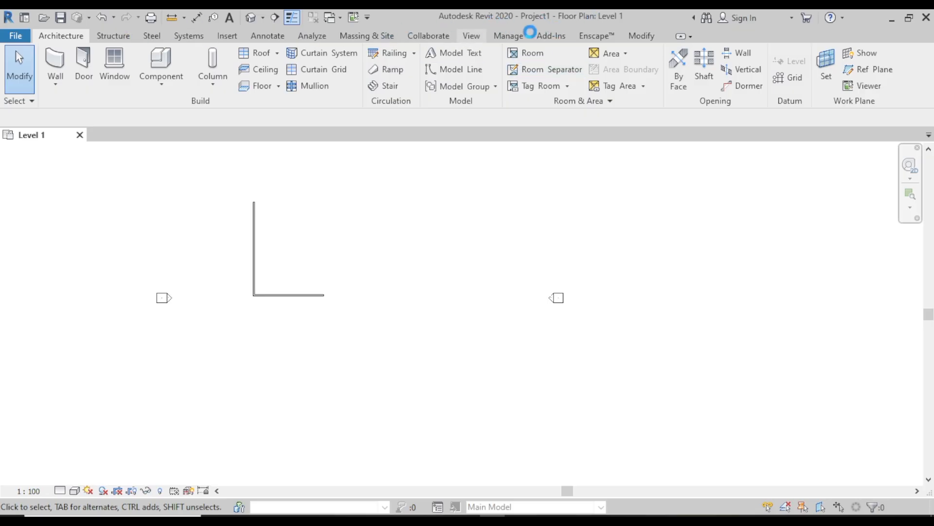
left_click(471, 36)
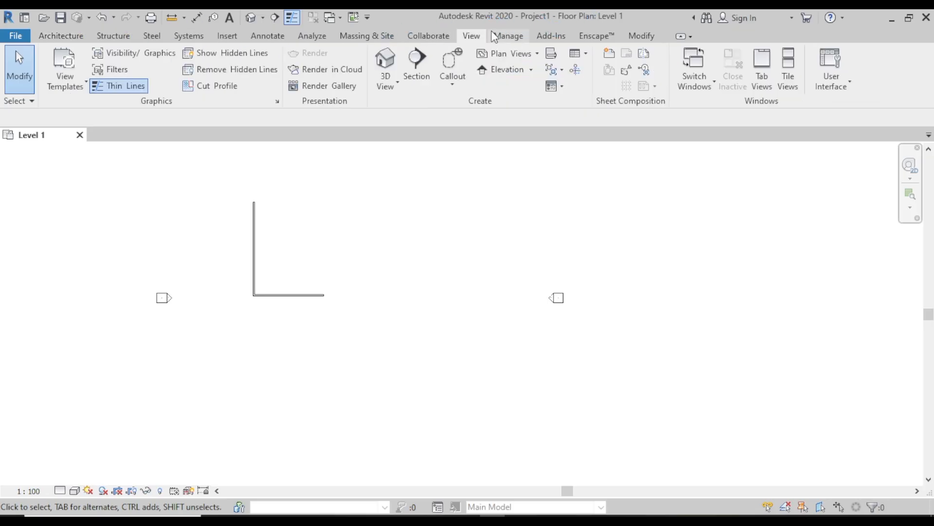
left_click(851, 81)
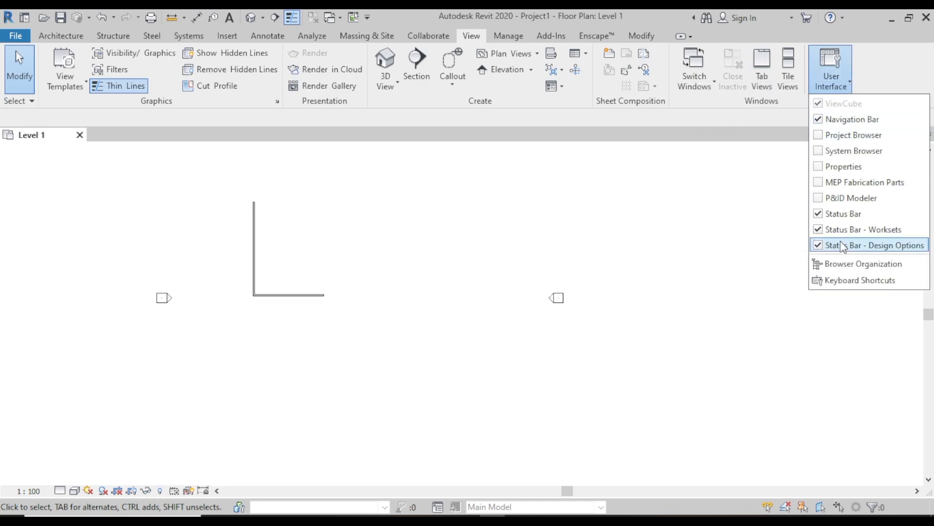
left_click(823, 167)
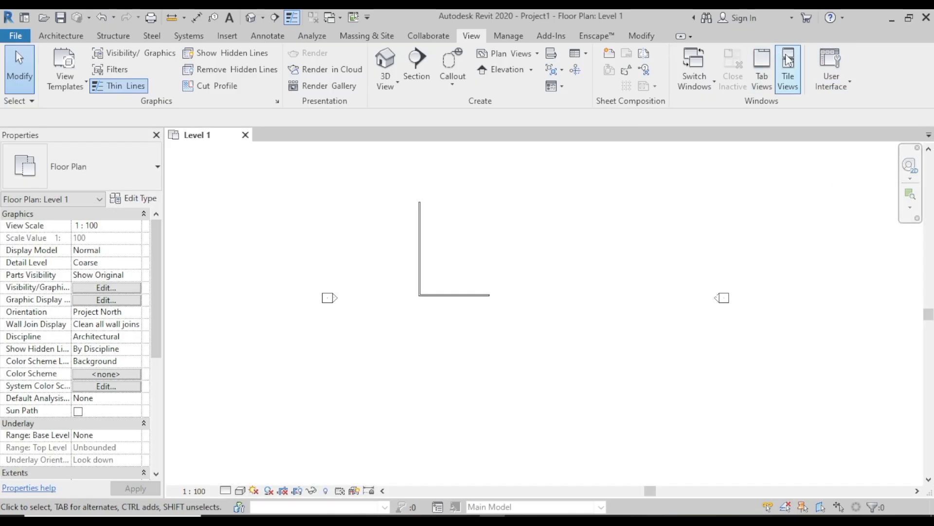
left_click(849, 81)
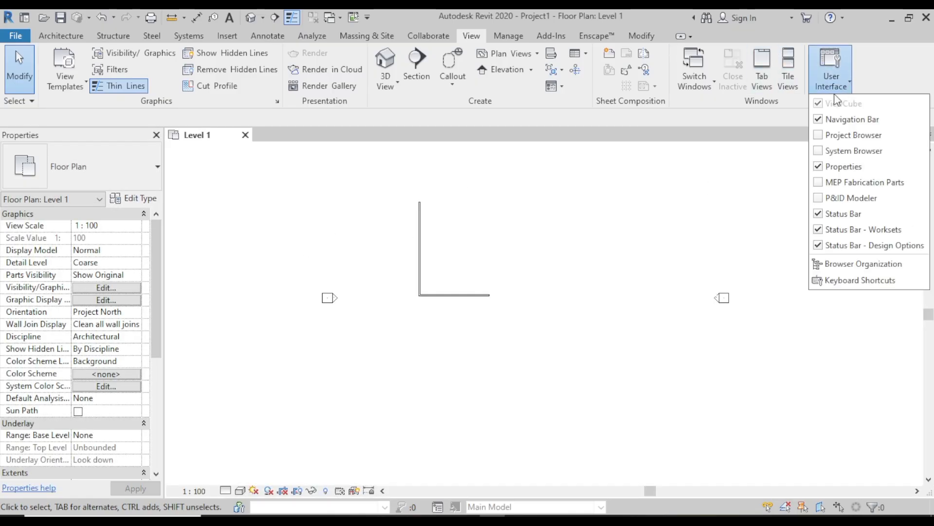
left_click(818, 137)
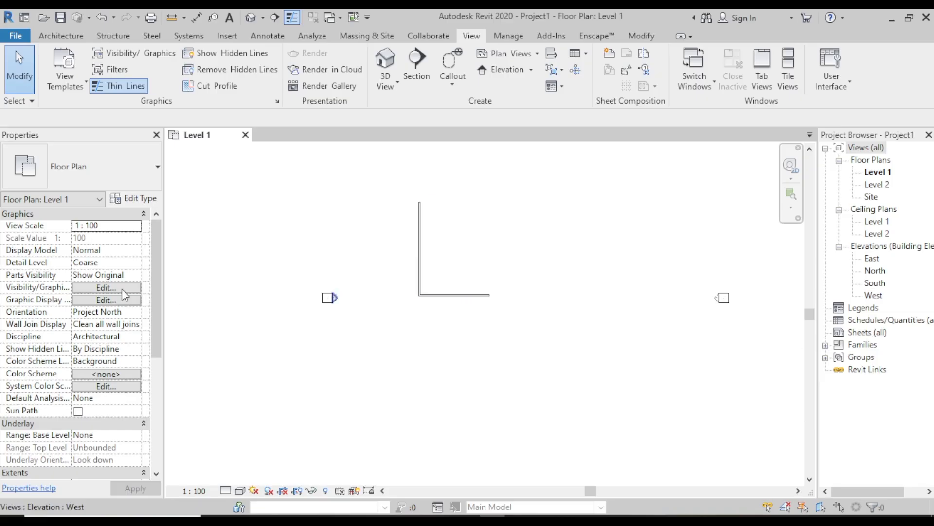
- Examine the View Scale and Display Model options in the Level 1 floor plan's properties
scroll(100, 251, "down", 1)
scroll(100, 251, "up", 1)
left_click(140, 227)
left_click(135, 226)
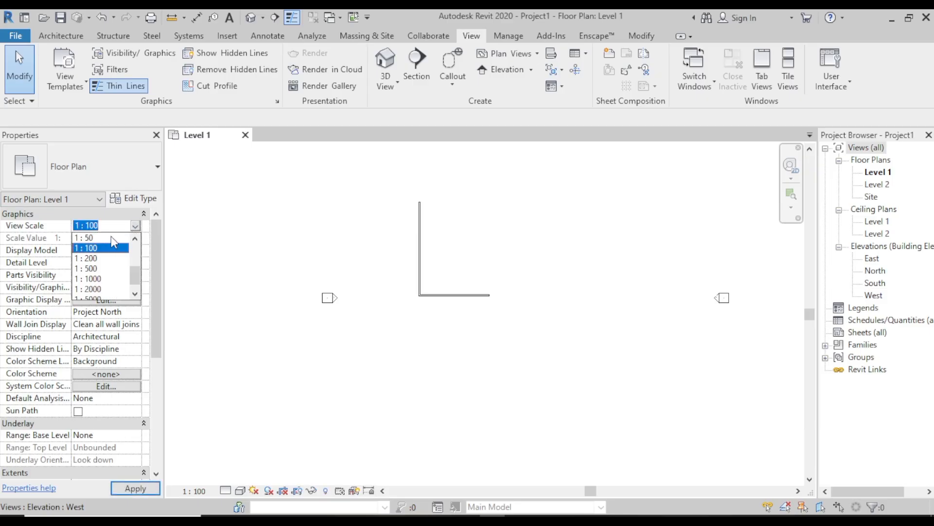
scroll(111, 275, "down", 1)
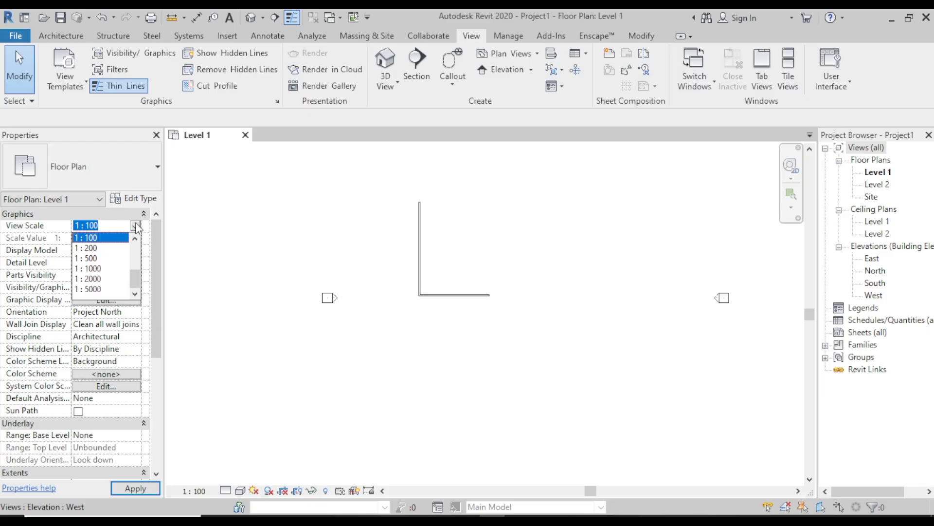
left_click(189, 227)
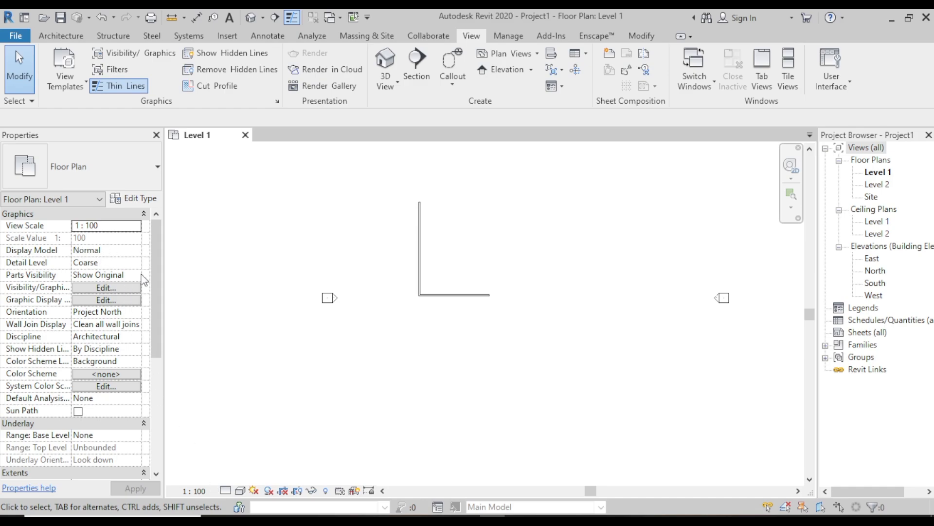
left_click(132, 250)
left_click(136, 250)
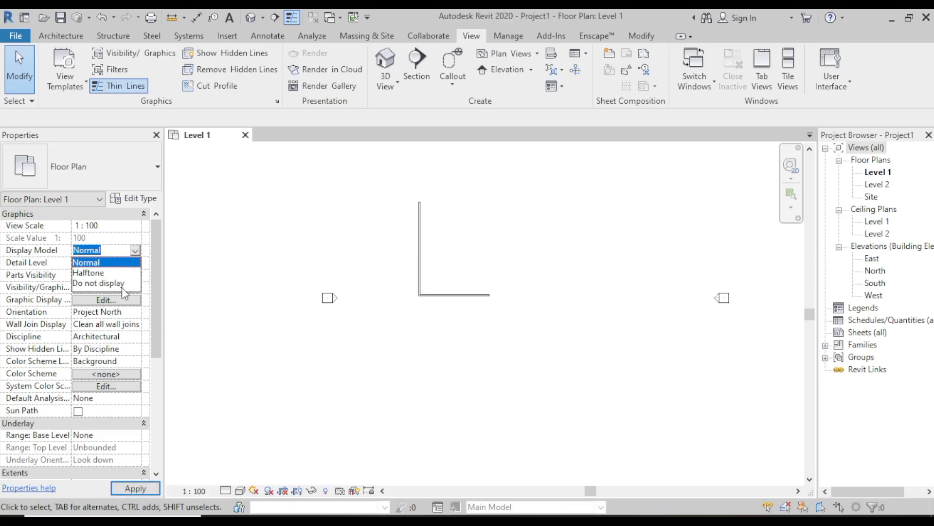
left_click(136, 250)
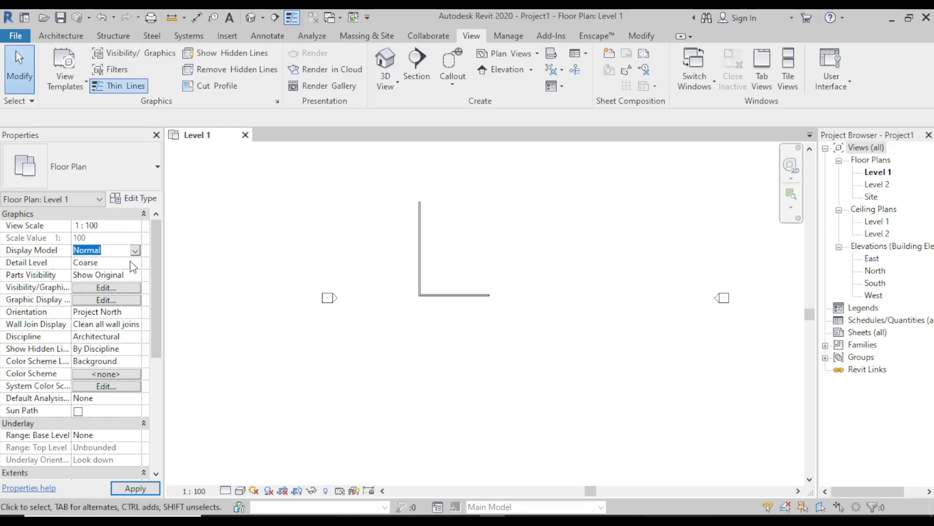
- Switch the Level 1 floor plan's detail level to Fine and back to Coarse
left_click(227, 490)
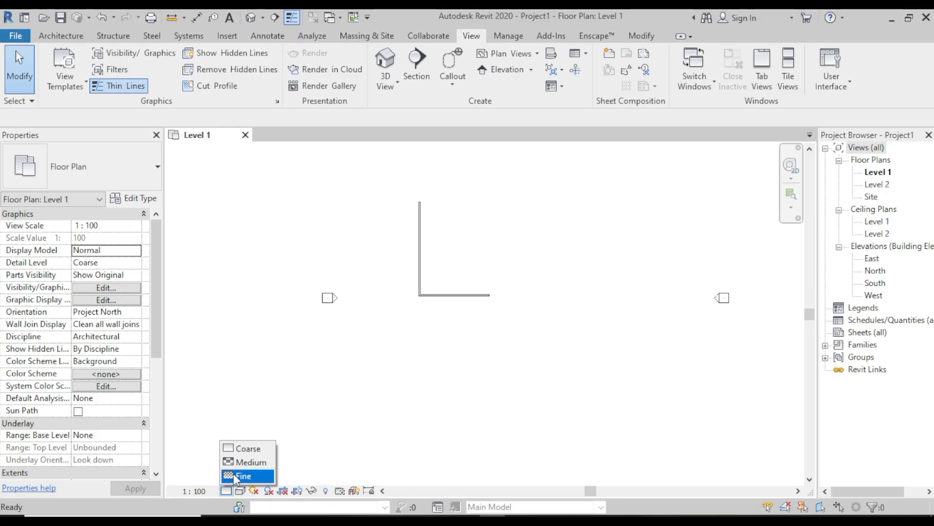
left_click(253, 474)
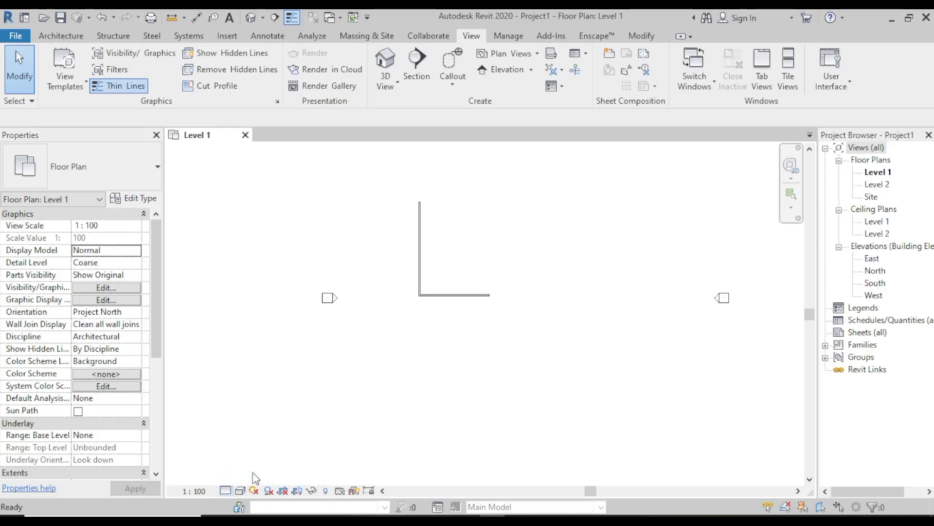
left_click(138, 266)
key("Escape")
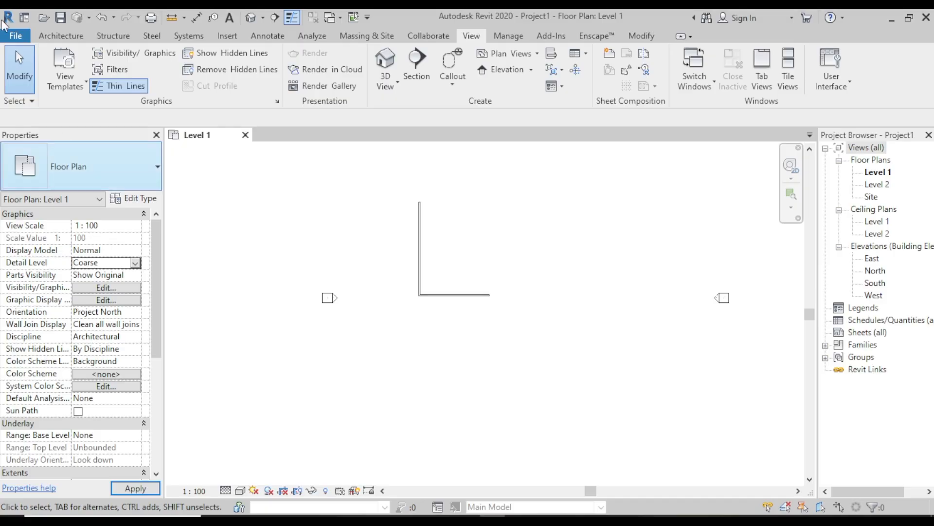
left_click(62, 34)
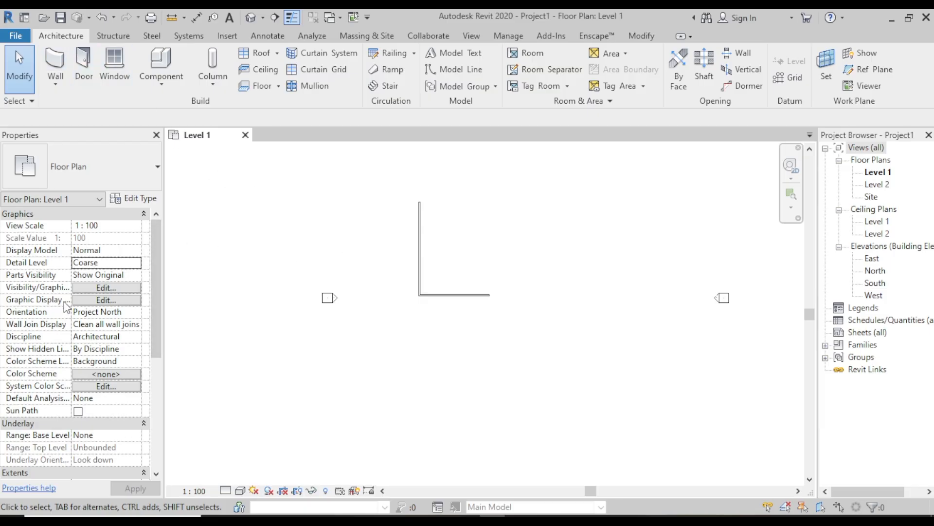
- Review the model categories in the Visibility/Graphic Overrides of the Level 1 floor plan and close the dialog
left_click(113, 287)
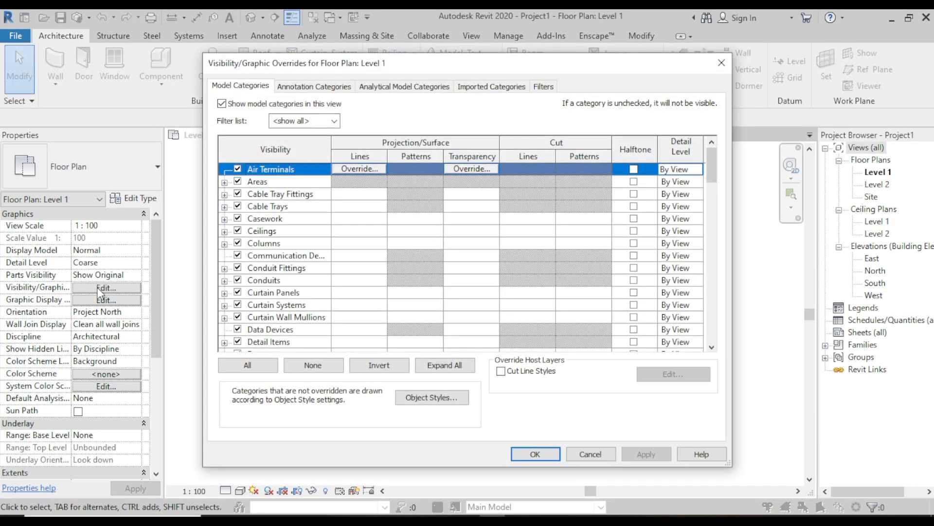
scroll(405, 256, "down", 8)
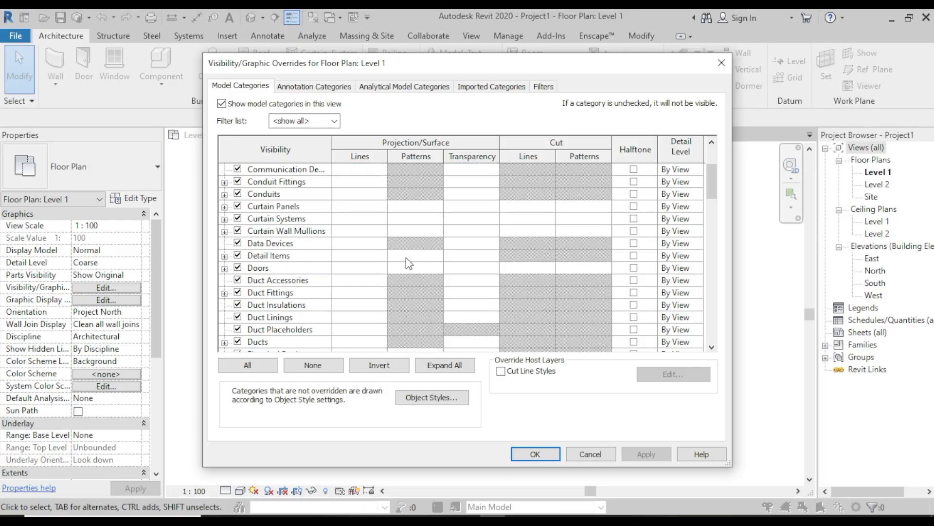
scroll(406, 263, "down", 9)
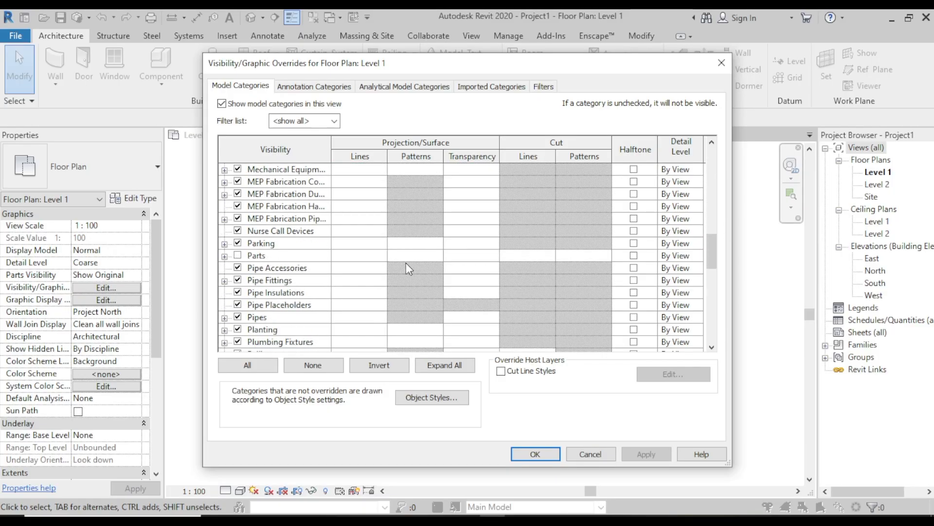
scroll(379, 277, "down", 9)
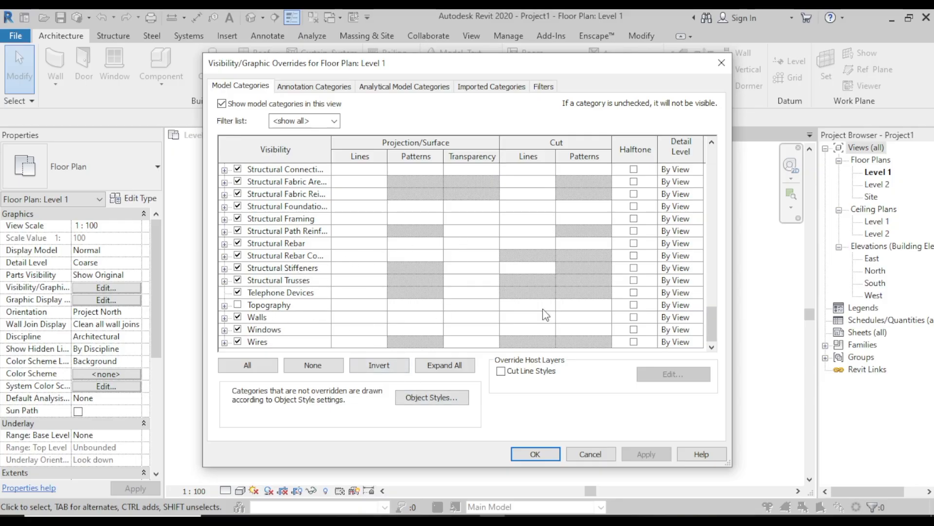
scroll(465, 280, "up", 3)
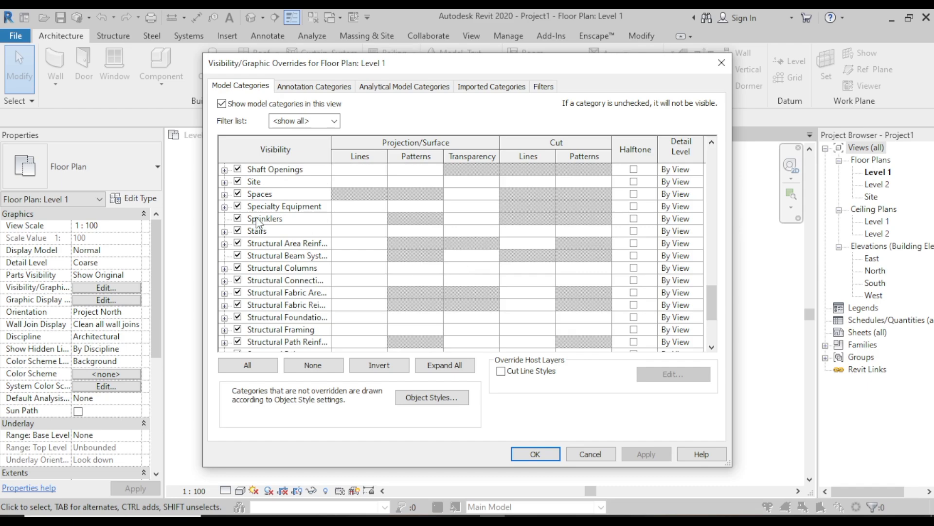
scroll(643, 196, "up", 6)
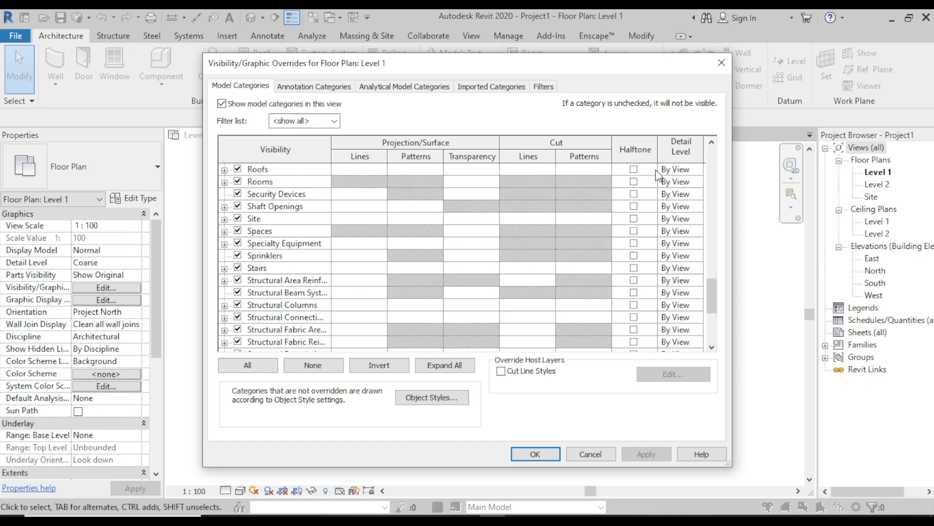
scroll(647, 182, "up", 3)
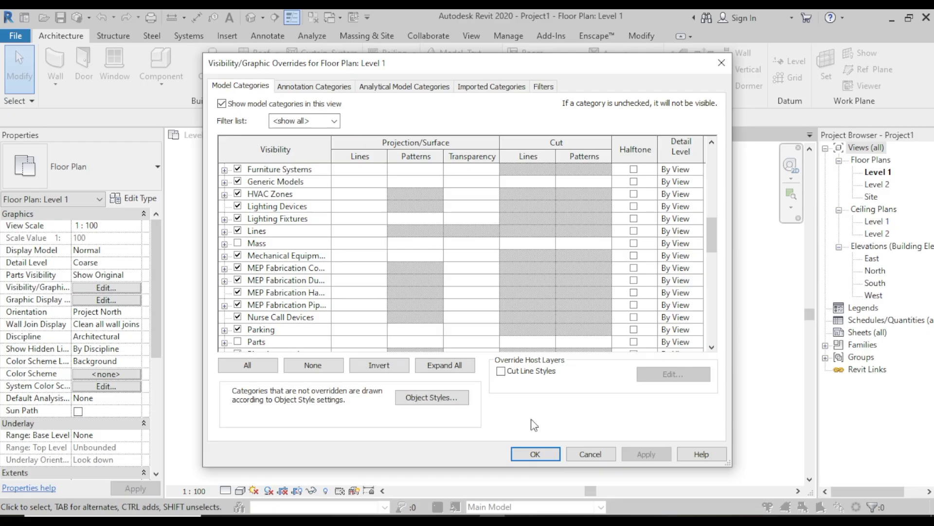
left_click(536, 453)
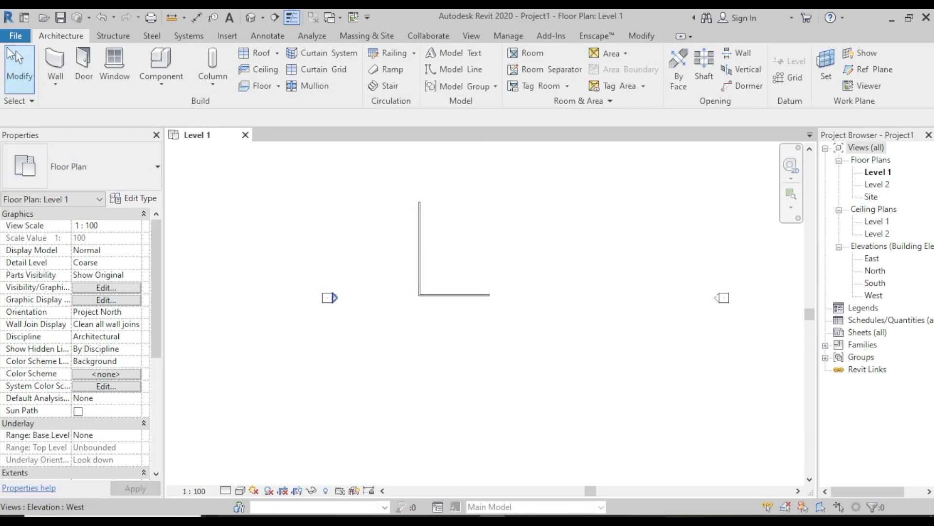
- Place an M_W Shapes W310X38.7 structural beam about 8000 mm long, slanting down to the left of the vertical wall
left_click(113, 36)
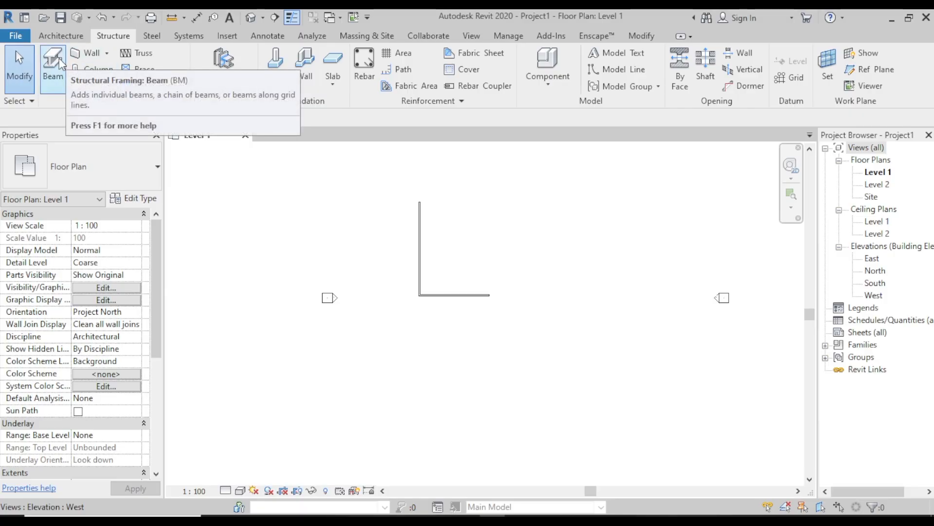
left_click(61, 63)
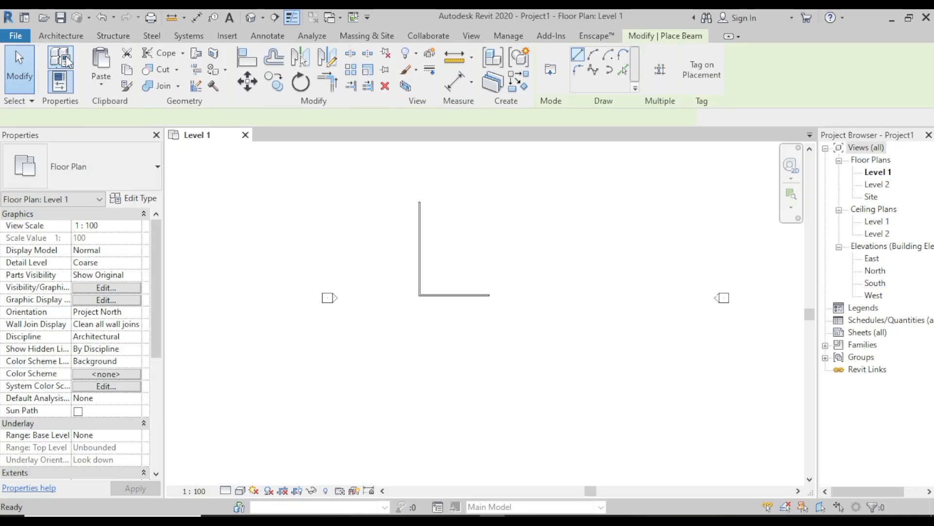
left_click(289, 239)
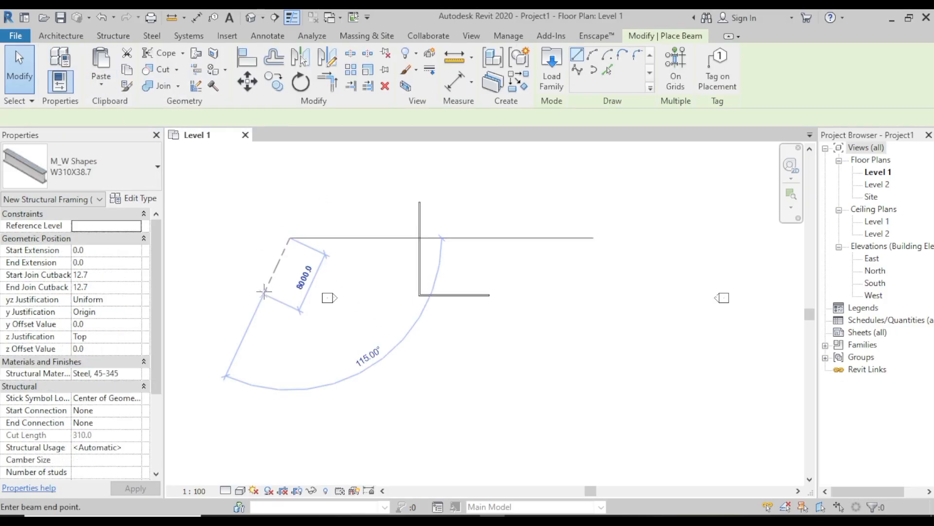
left_click(373, 192)
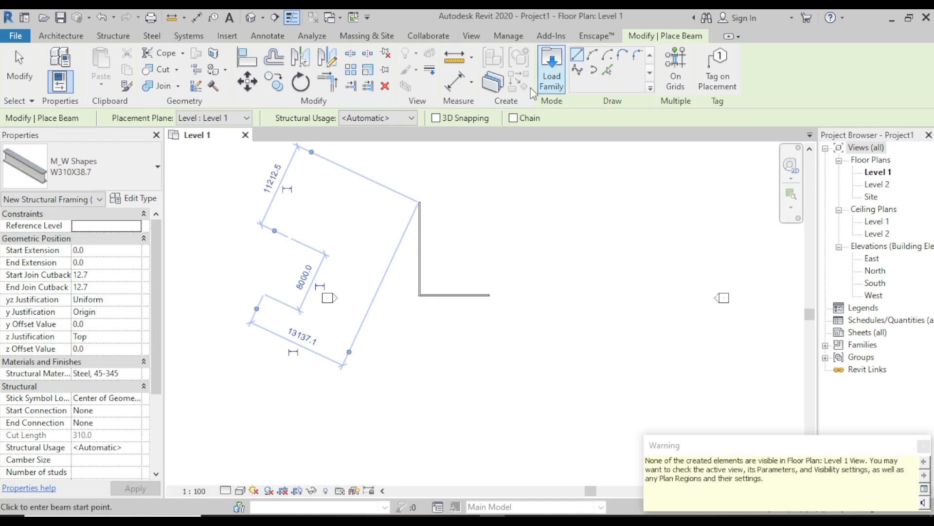
left_click(228, 36)
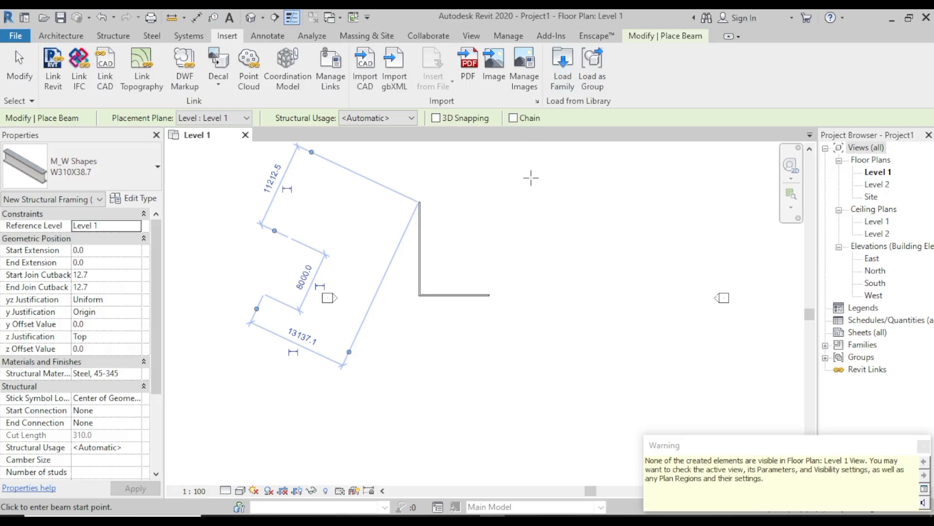
right_click(531, 179)
left_click(561, 186)
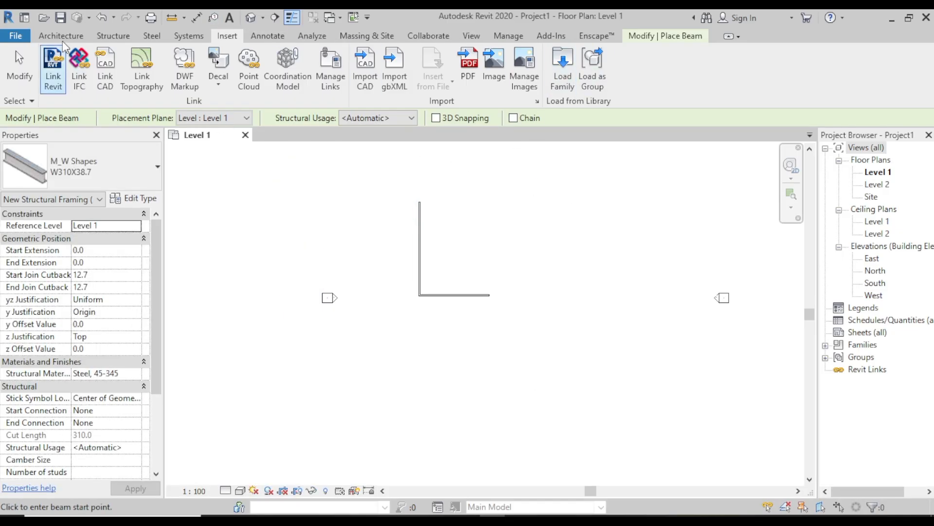
- Place a second W310X38.7 beam about 8000 mm long just above the first one and end the beam placement
left_click(299, 180)
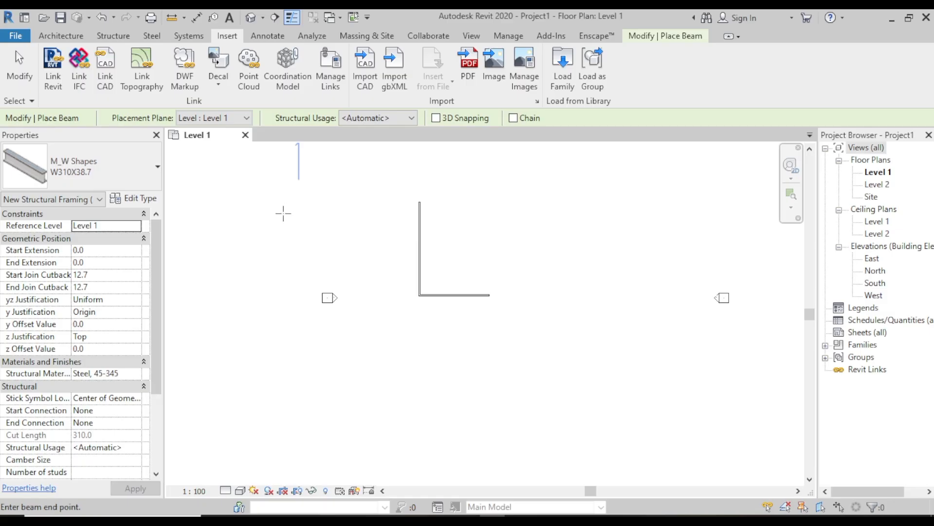
left_click(268, 234)
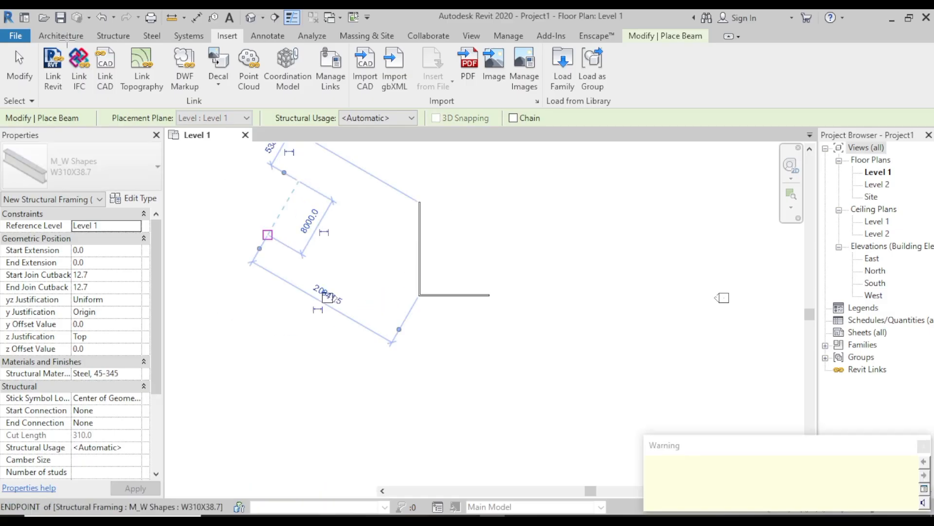
right_click(360, 213)
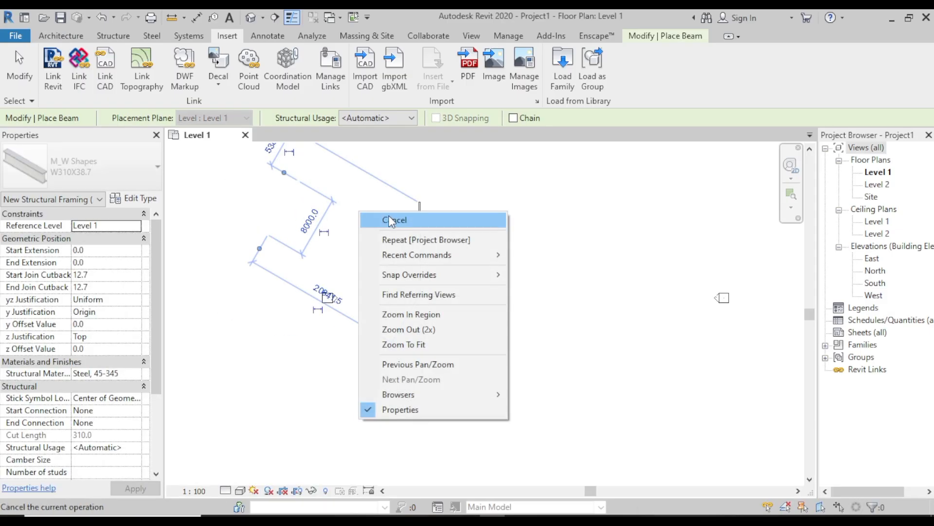
left_click(391, 220)
right_click(370, 216)
left_click(393, 222)
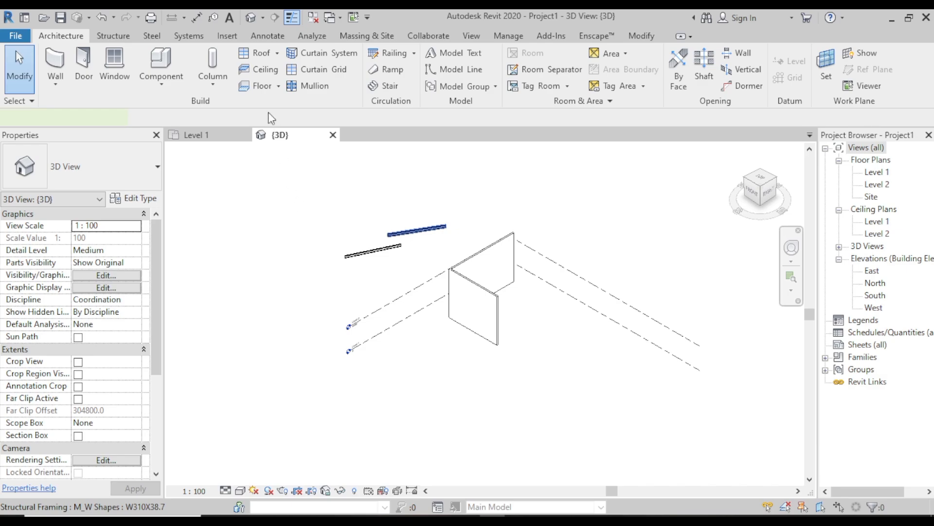
- Set the Start Level Offset of the rear W310X38.7 beam to 200 mm
left_click(411, 230)
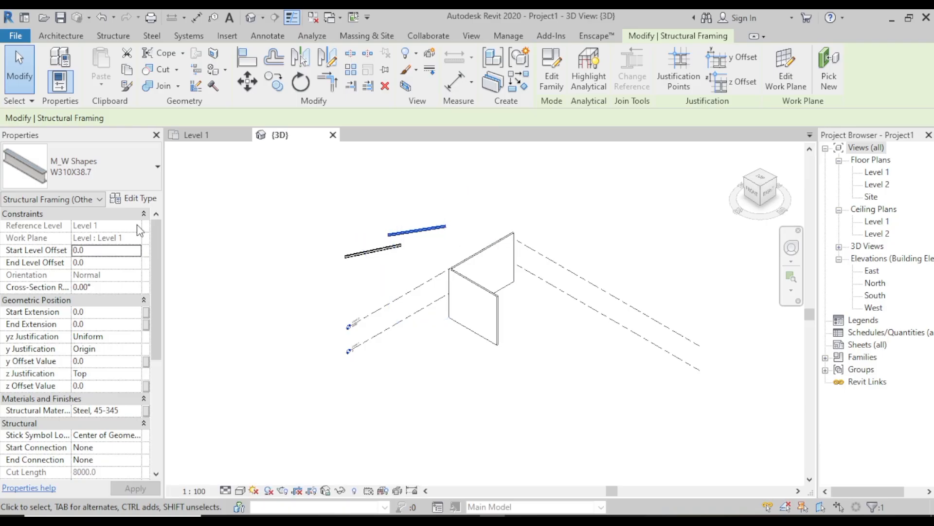
left_click(136, 253)
type("2")
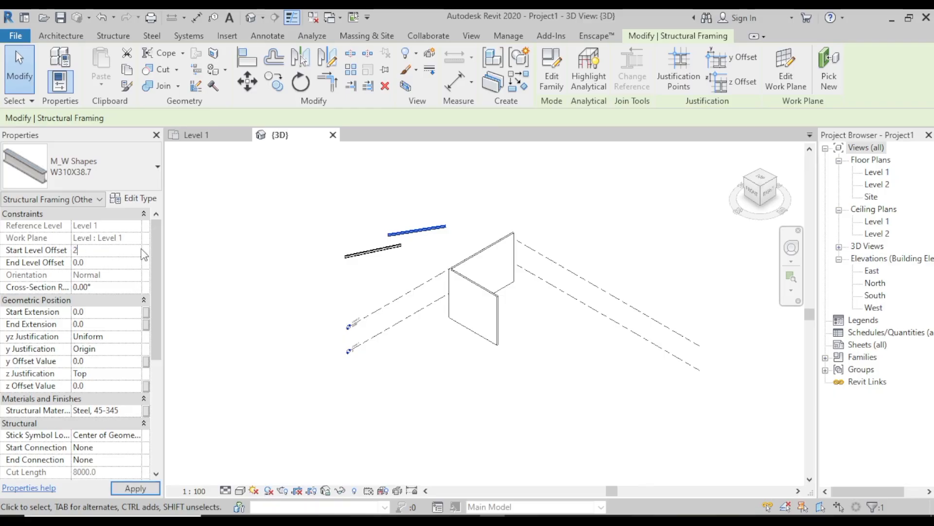
type("00")
key("Return")
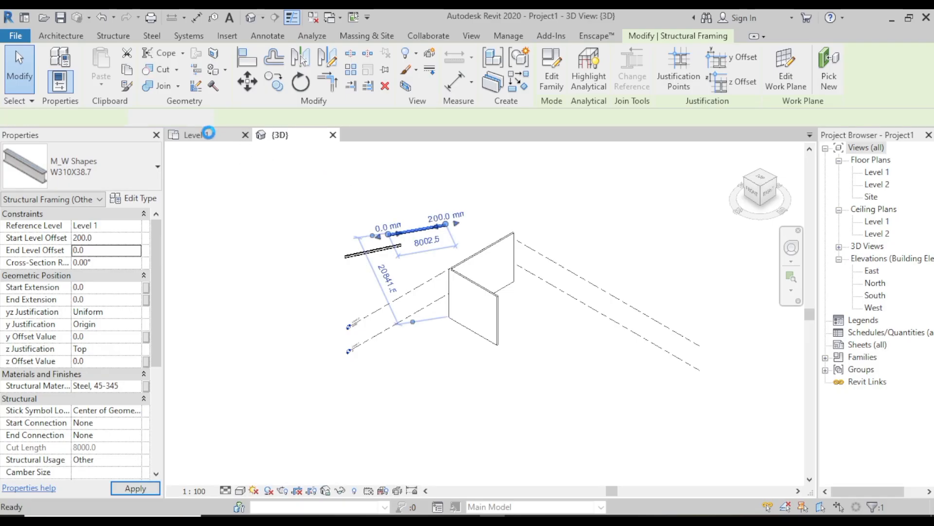
- In the Level 1 floor plan, start loading a family and preview the concrete families in the US Imperial Structural Columns library
left_click(195, 135)
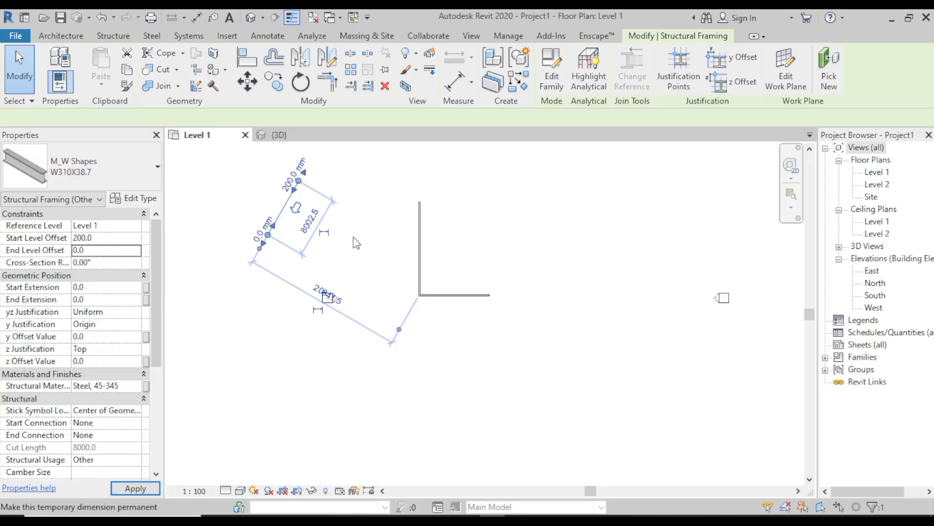
middle_click_drag(429, 264, 582, 273)
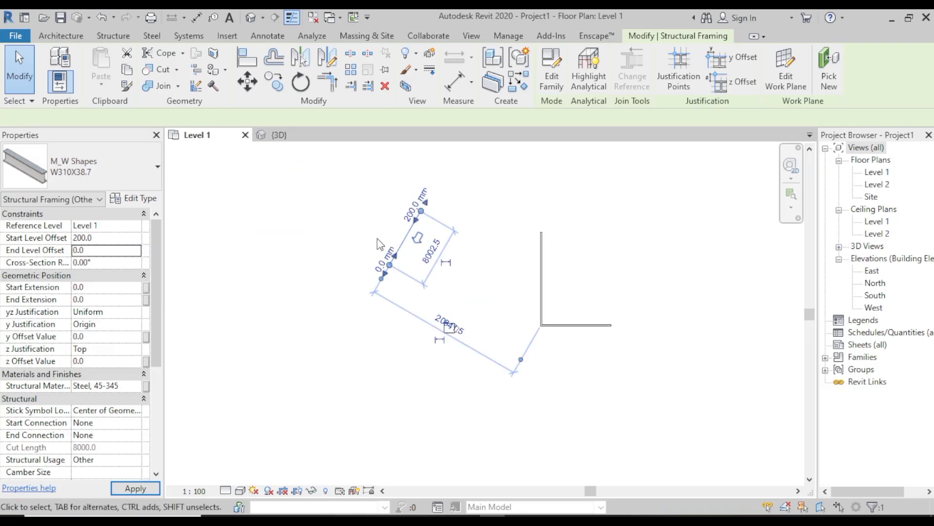
left_click(226, 36)
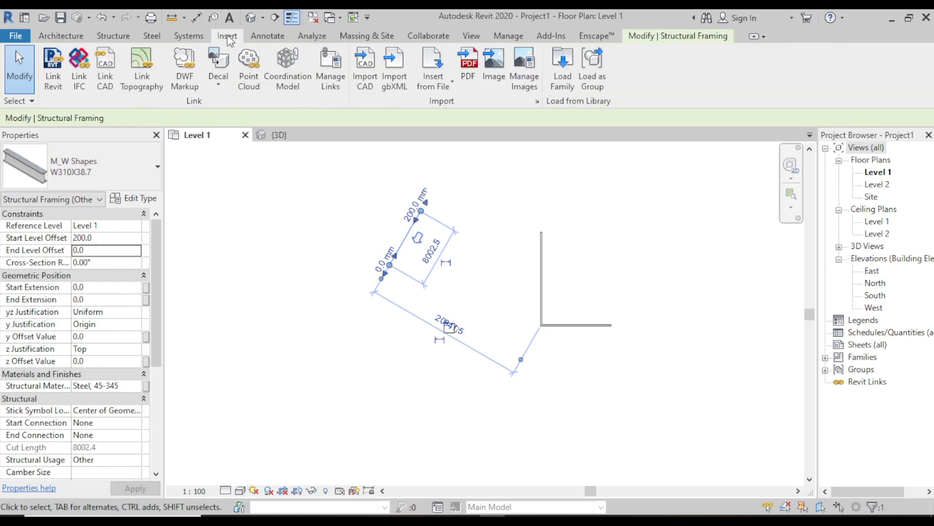
left_click(562, 68)
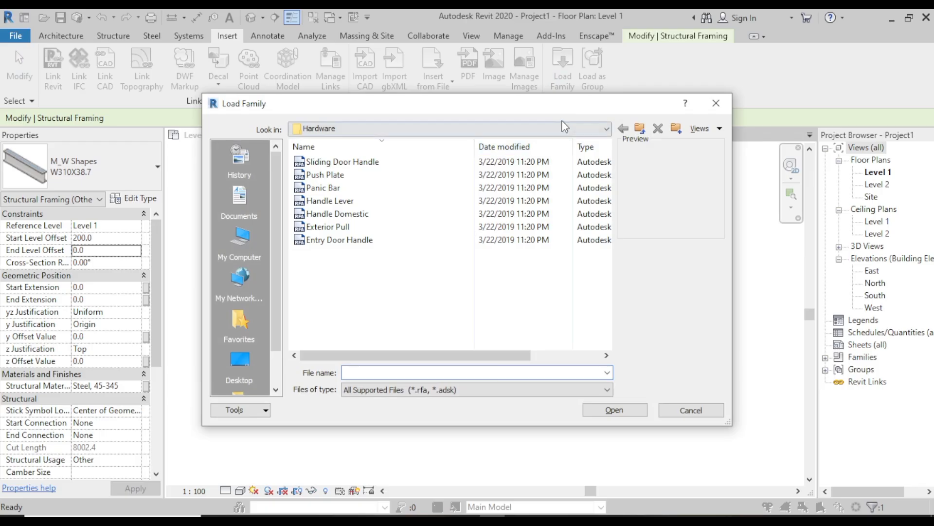
left_click(640, 128)
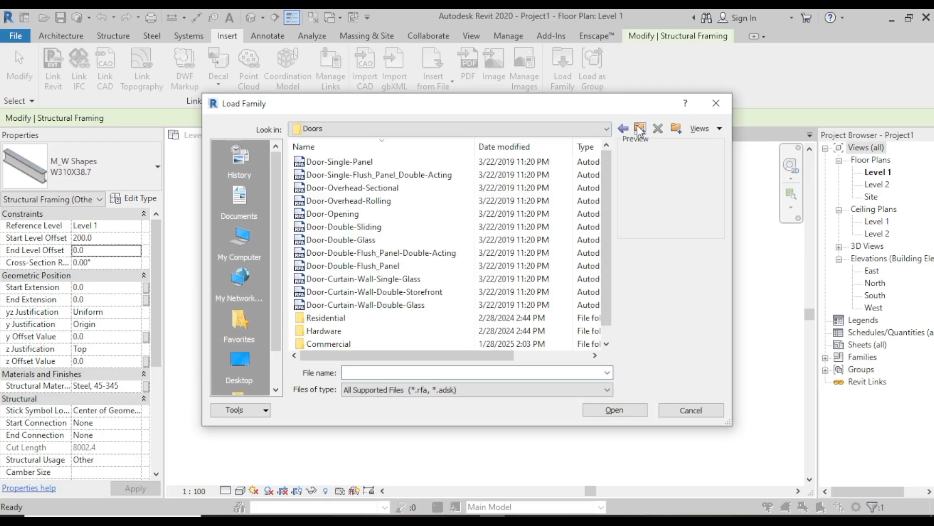
left_click(640, 128)
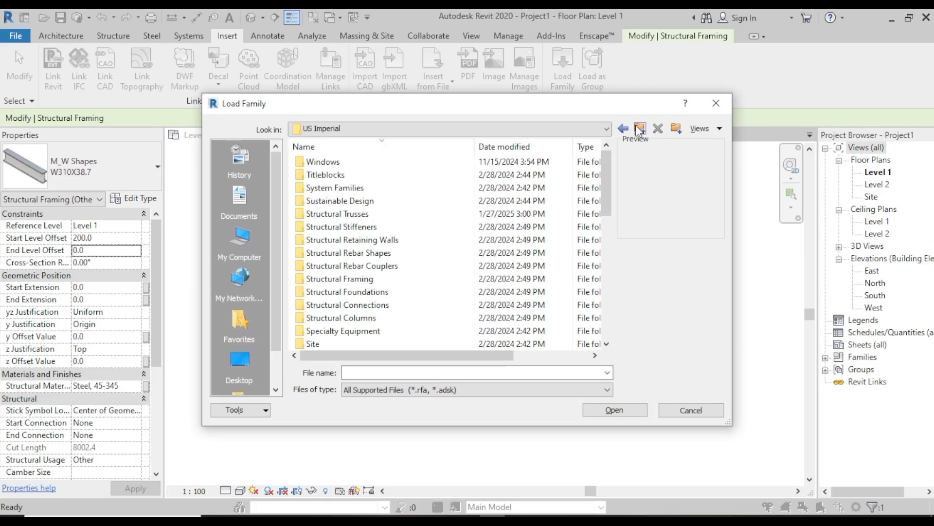
double_click(372, 321)
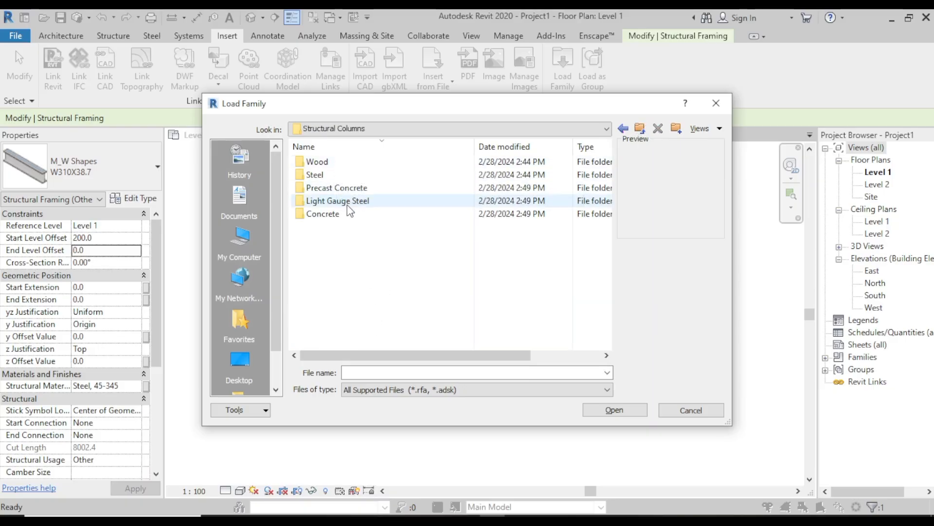
double_click(342, 214)
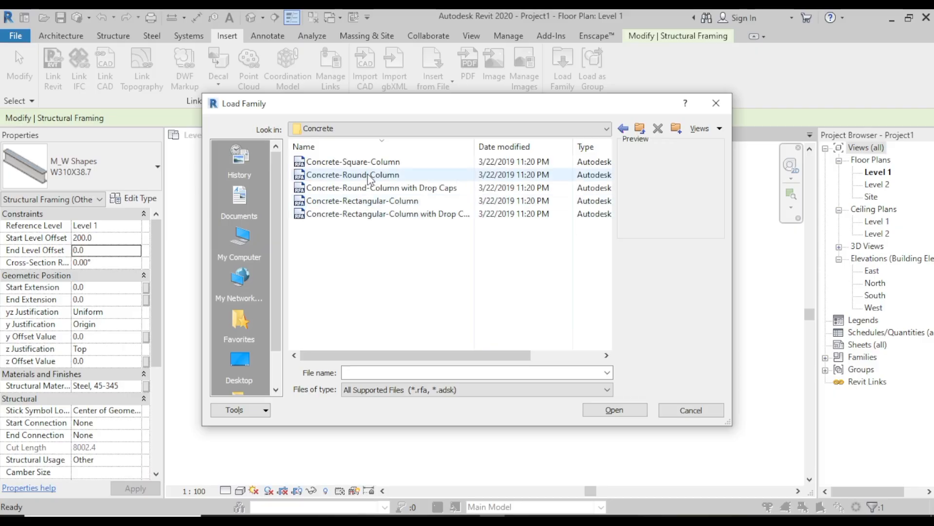
left_click(387, 218)
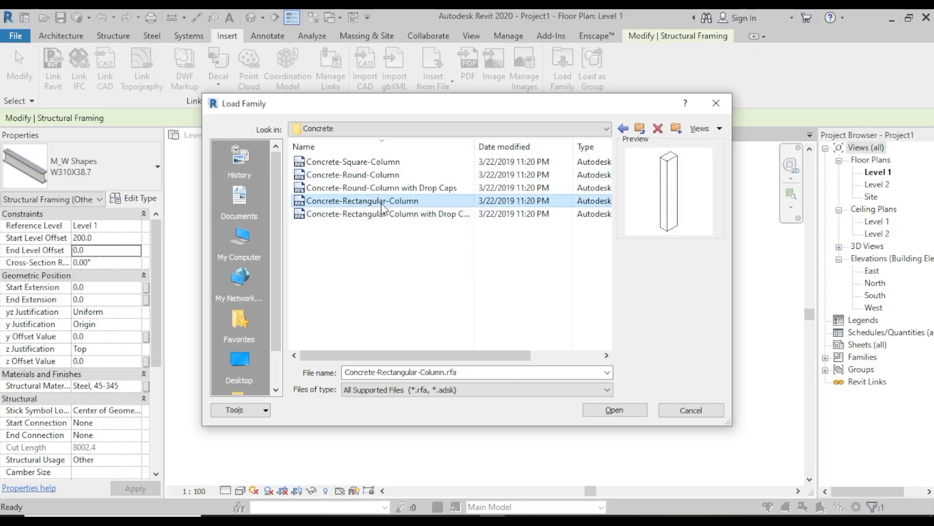
left_click(384, 189)
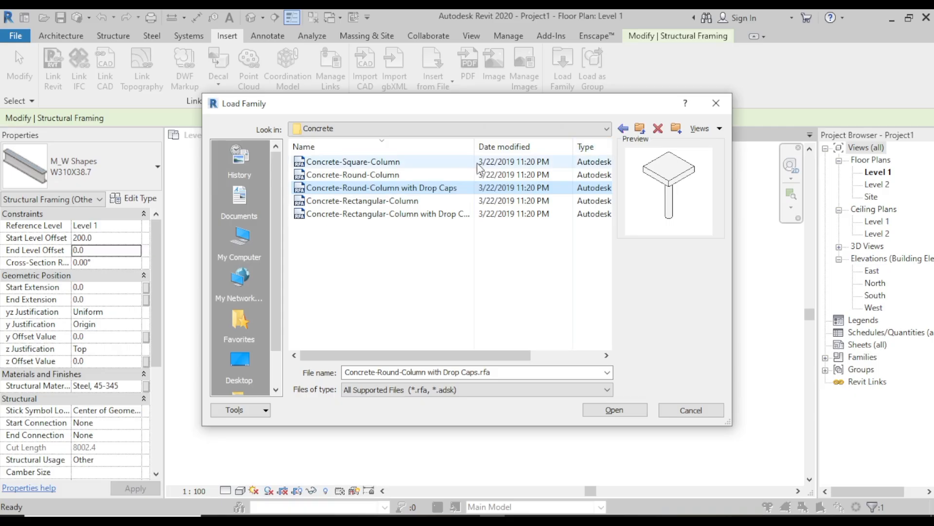
left_click(401, 163)
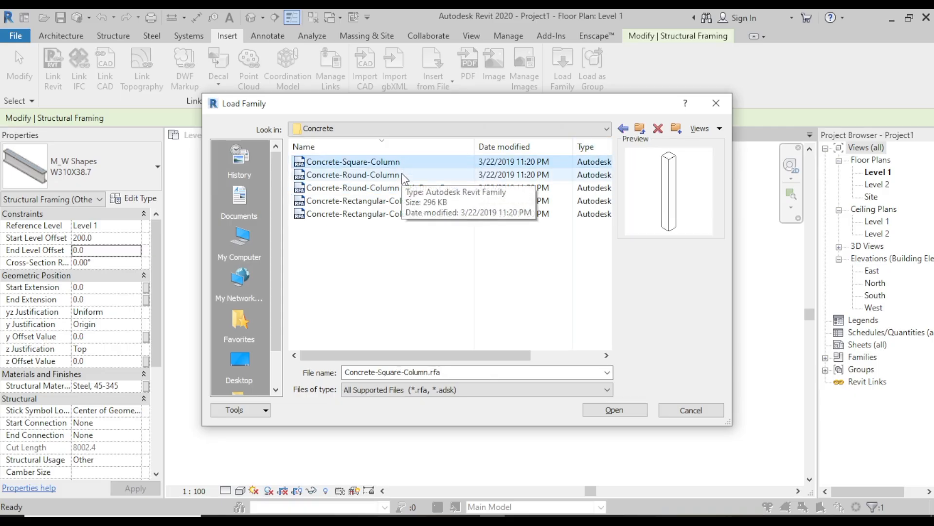
left_click(404, 175)
- Load the Concrete-Rectangular Beam family from the Concrete folder of the Structural Framing library
left_click(623, 129)
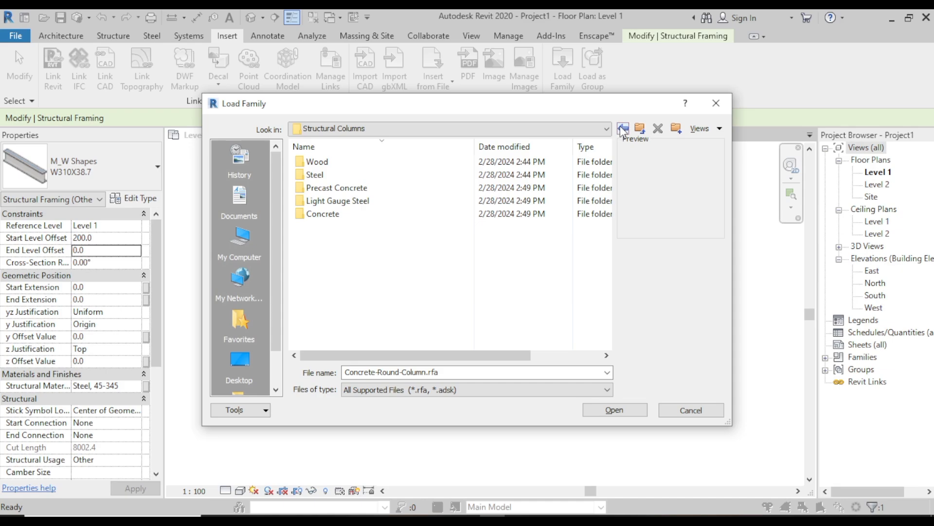
left_click(623, 128)
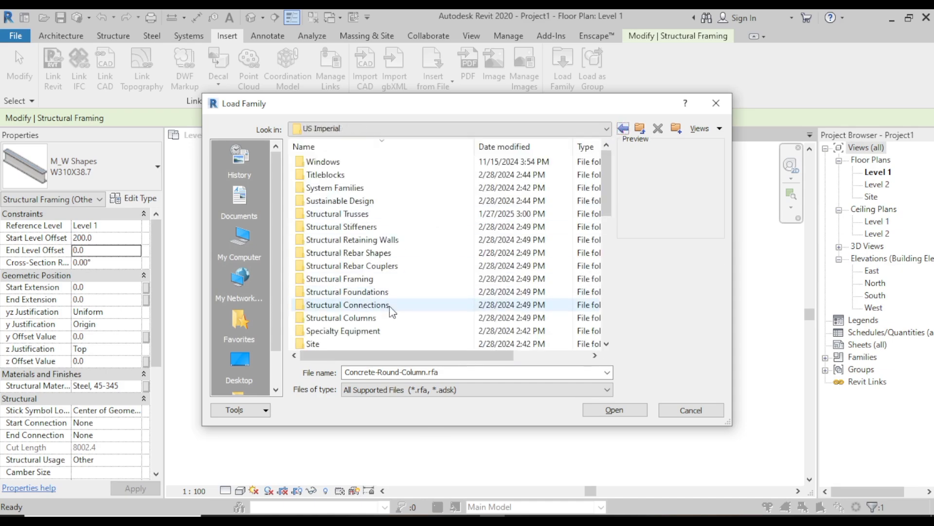
double_click(391, 281)
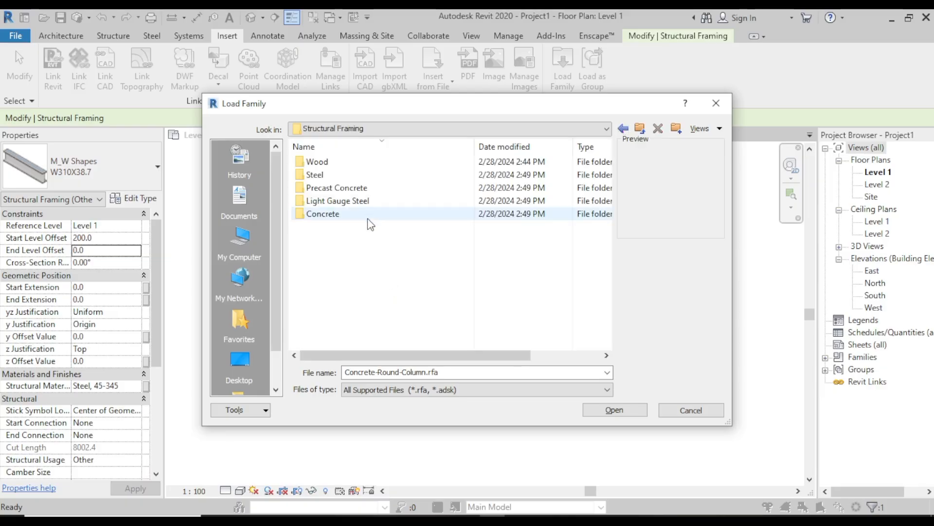
double_click(372, 214)
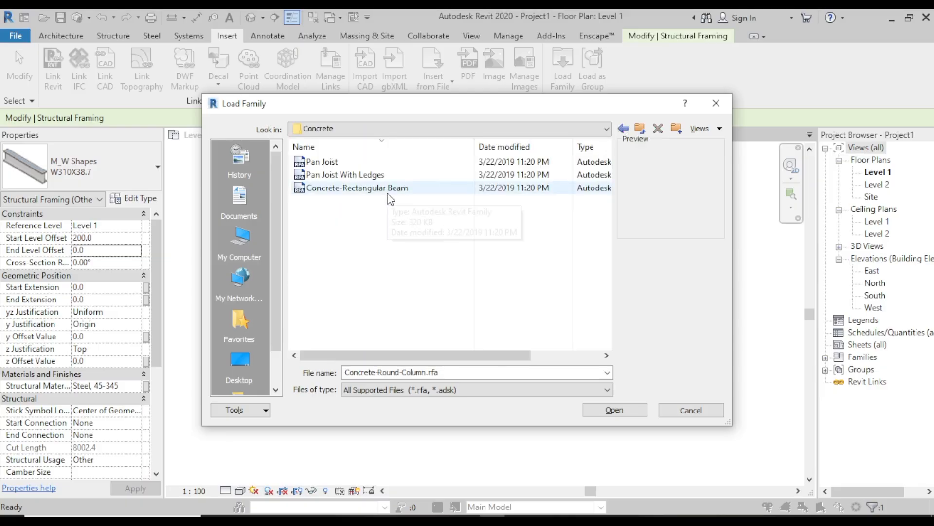
left_click(387, 192)
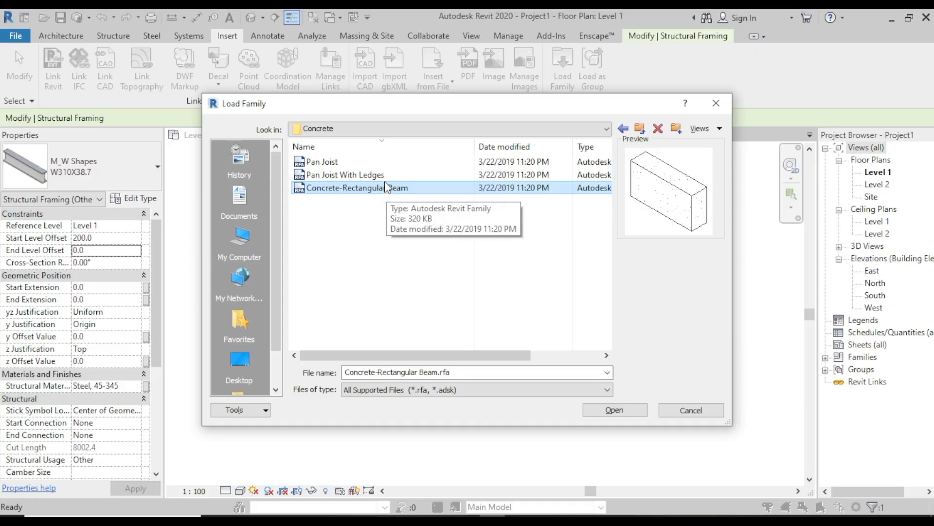
left_click(384, 177)
left_click(382, 162)
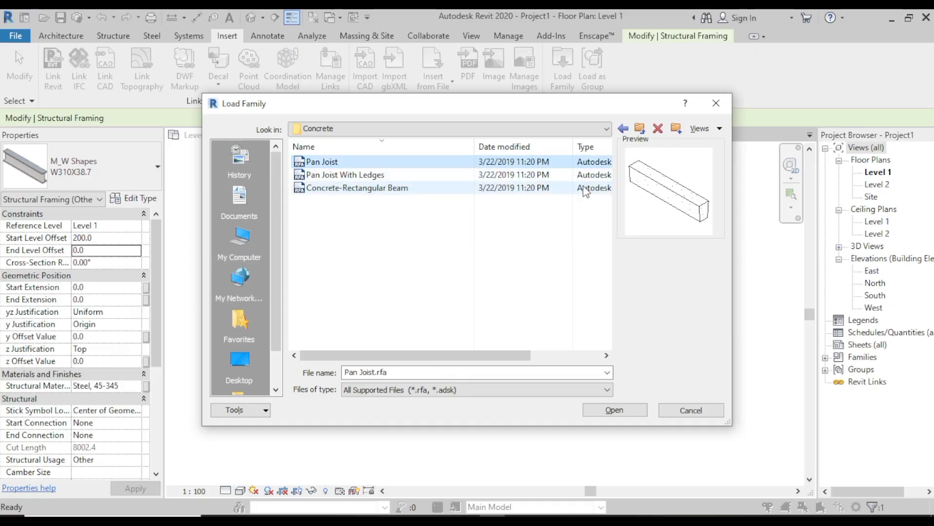
left_click(468, 189)
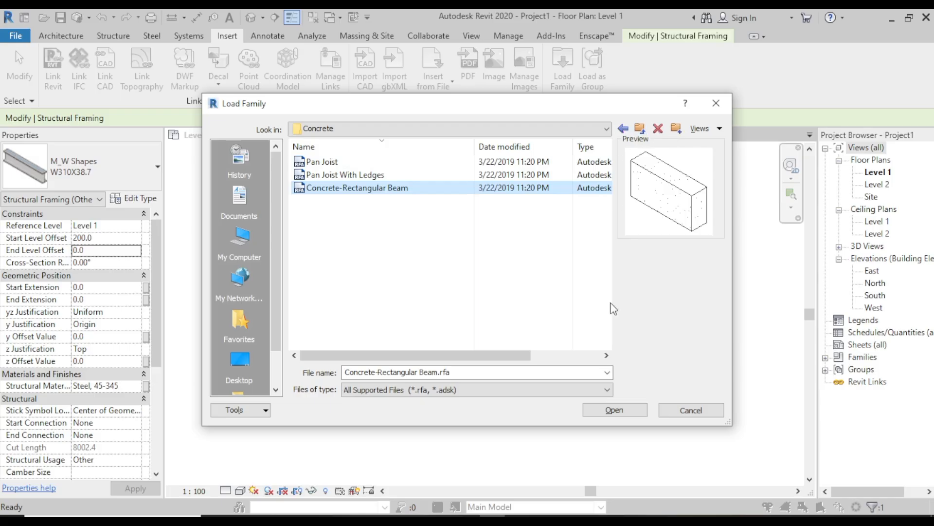
left_click(605, 414)
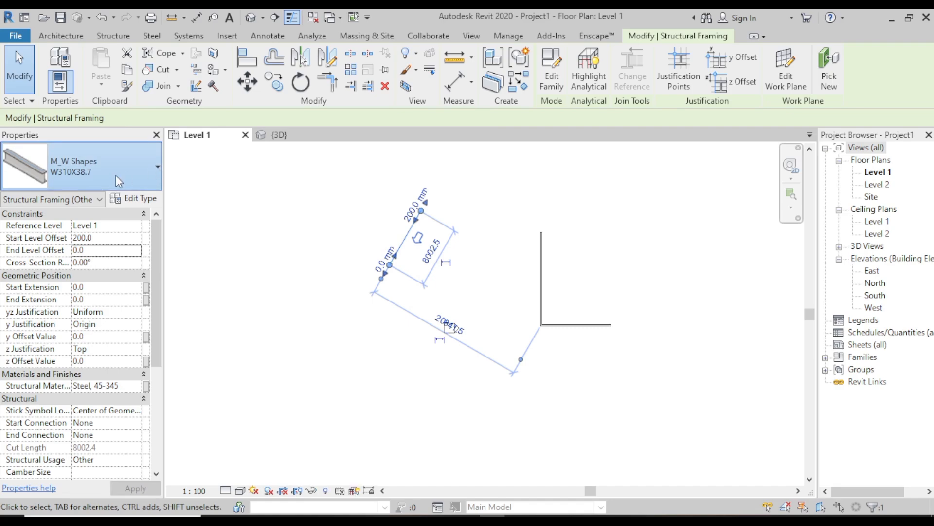
- Change the selected beam's type to Concrete-Rectangular Beam 12 x 24 and deselect it
left_click(115, 174)
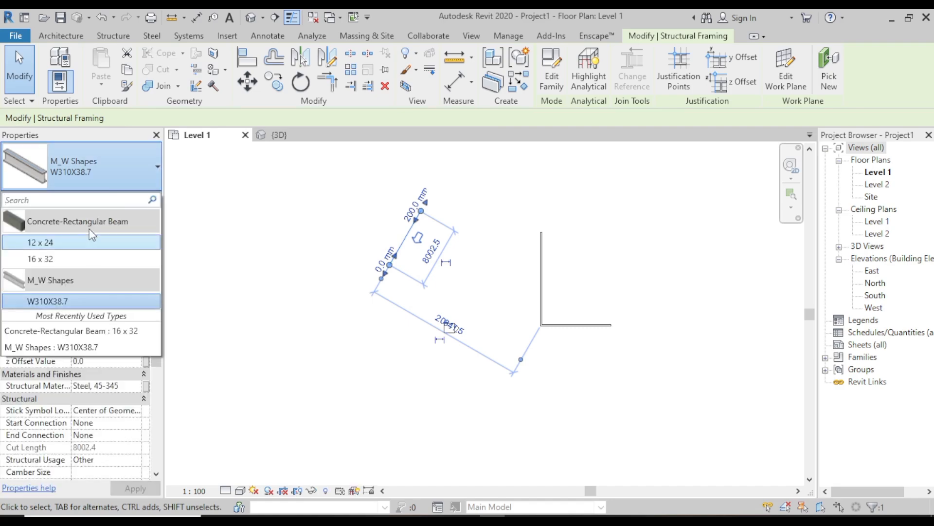
left_click(96, 242)
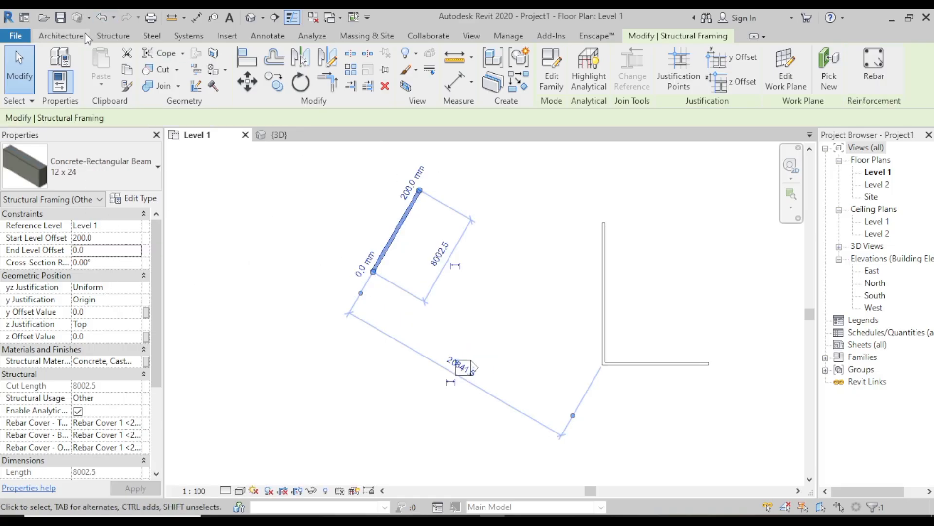
left_click(114, 37)
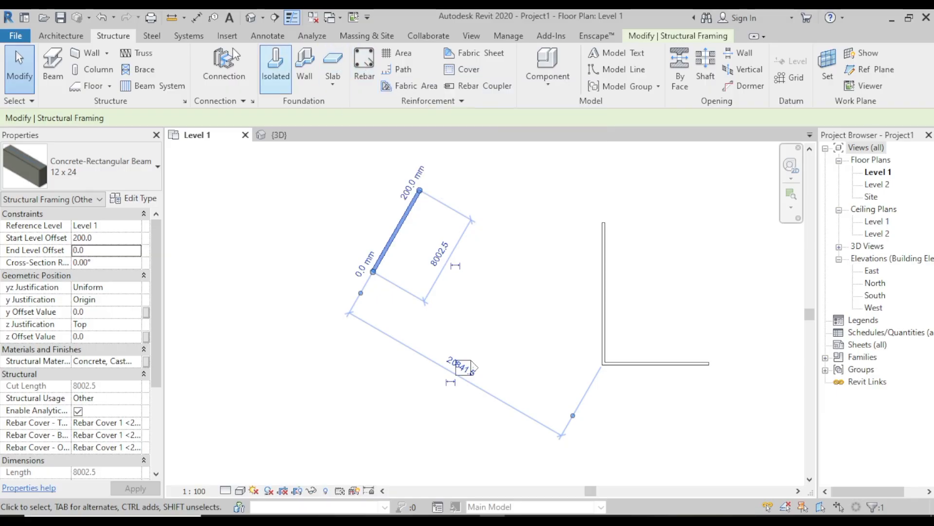
left_click(67, 39)
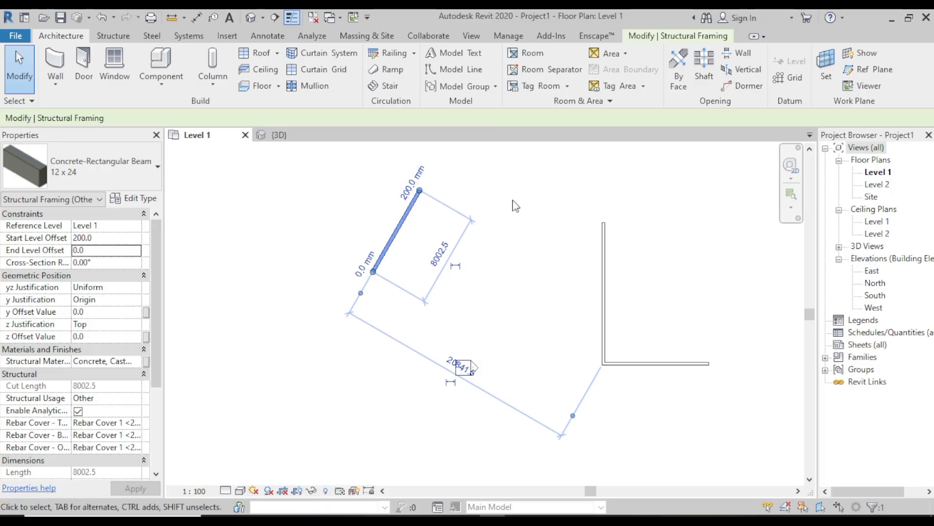
left_click(519, 212)
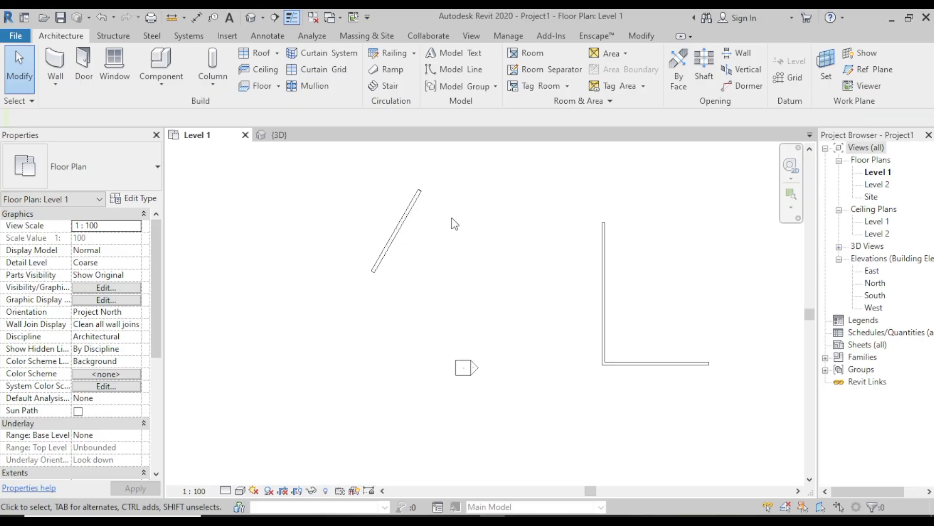
- Set the project's length units to Feet and fractional inches
key("u")
key("n")
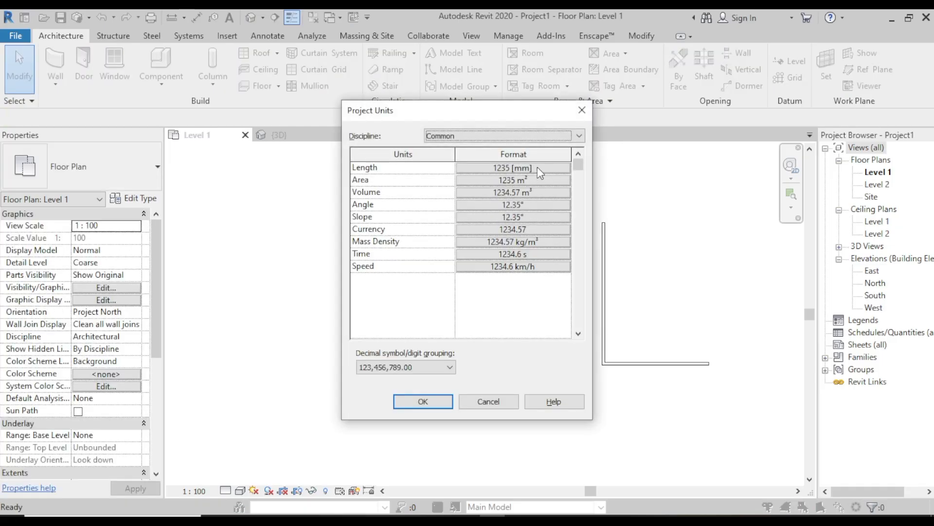
left_click(554, 169)
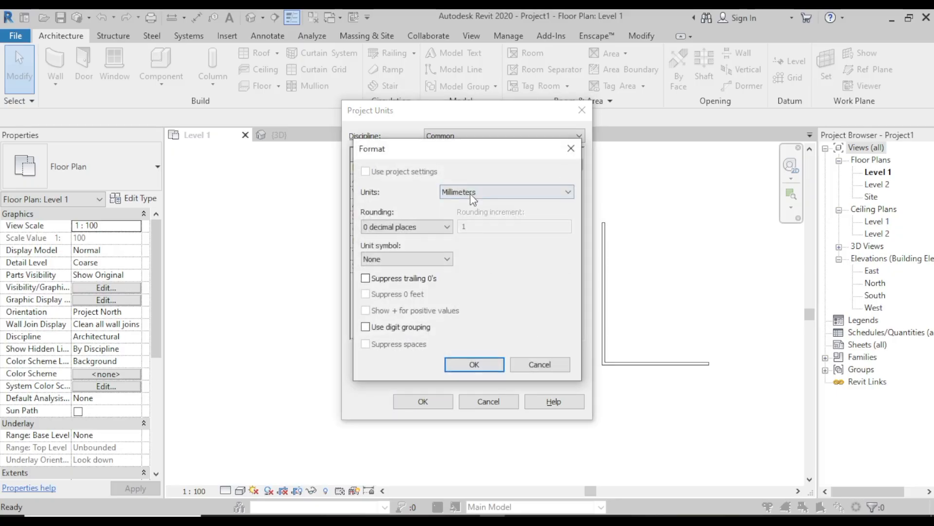
left_click(569, 191)
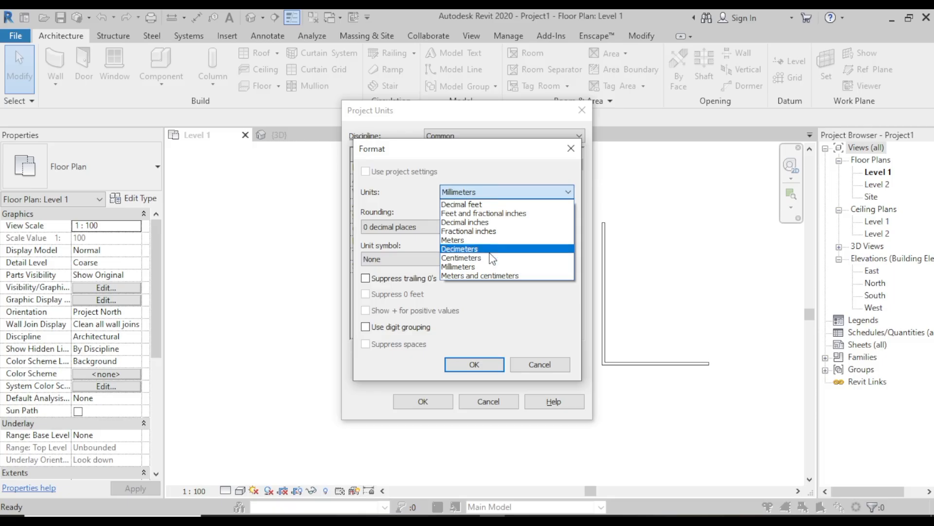
left_click(505, 217)
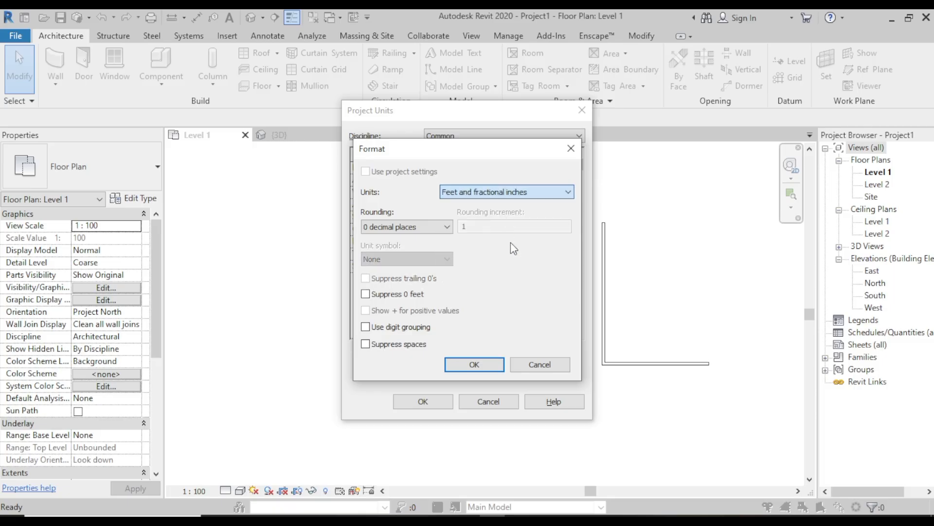
left_click(474, 365)
left_click(423, 401)
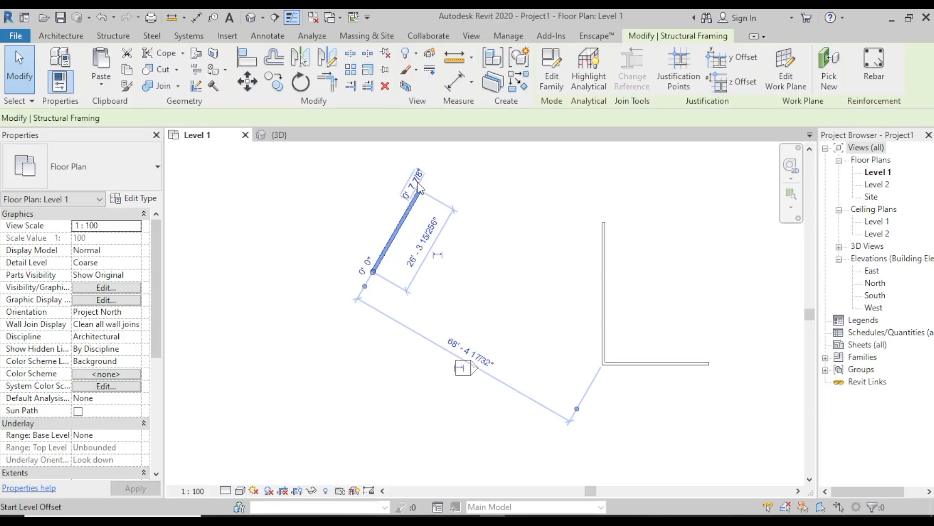
- Set the project's length units to Millimeters and deselect the beam
scroll(441, 173, "up", 2)
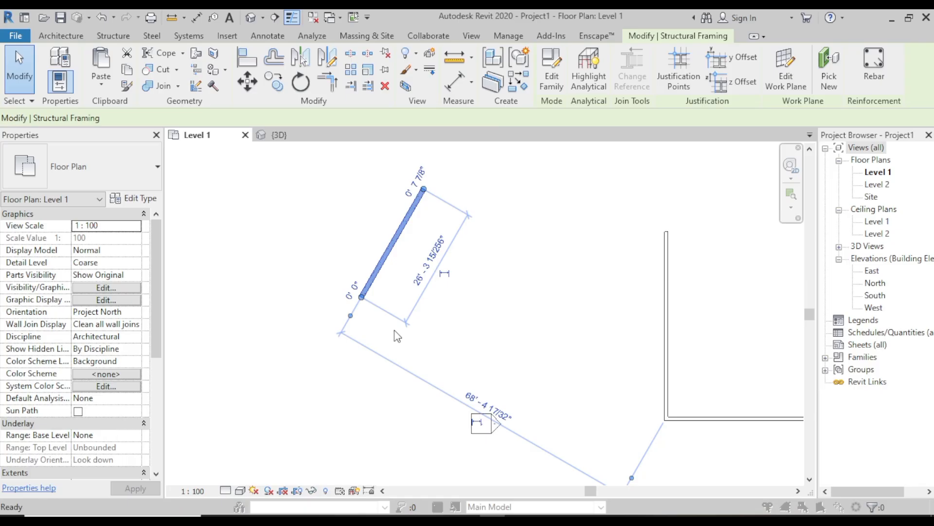
key("u")
key("n")
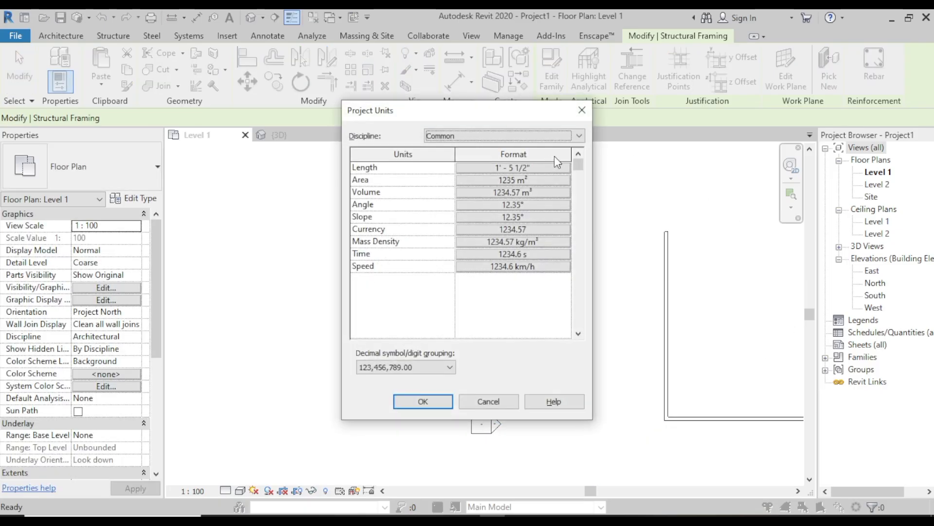
left_click(565, 171)
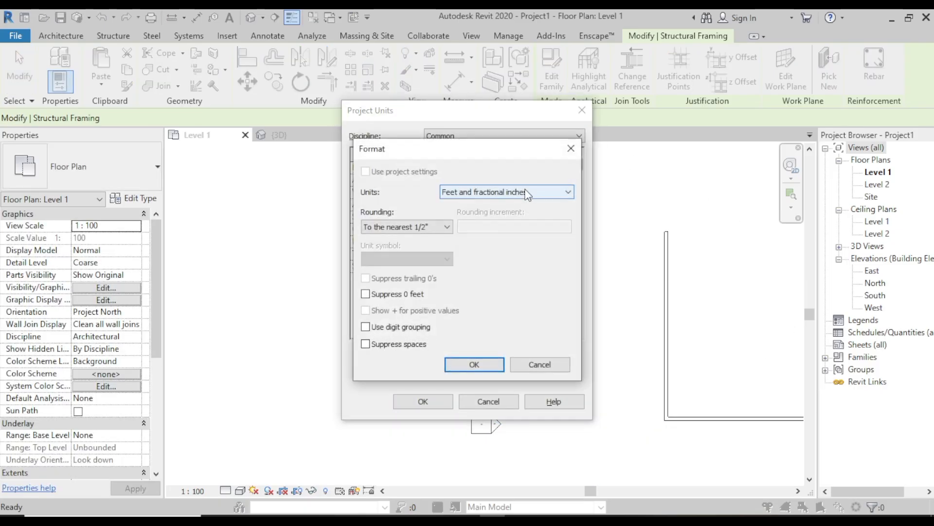
left_click(560, 192)
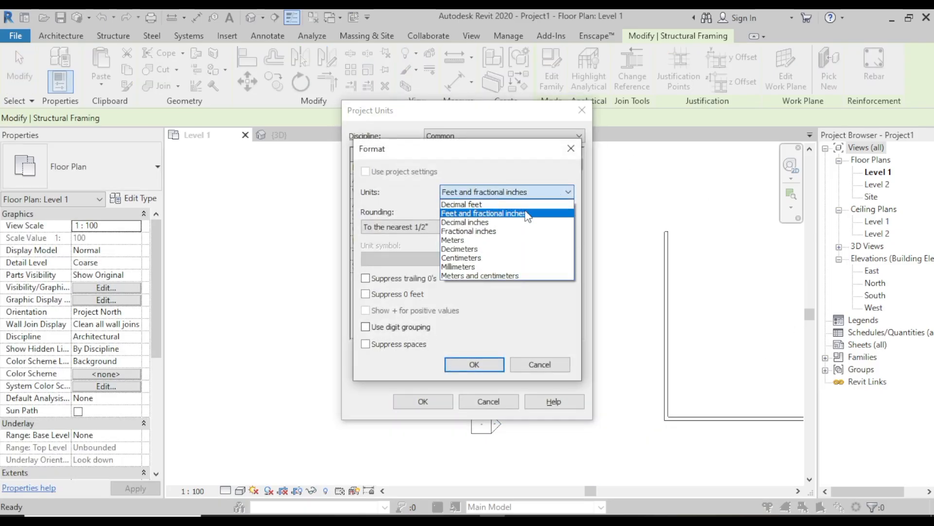
left_click(499, 266)
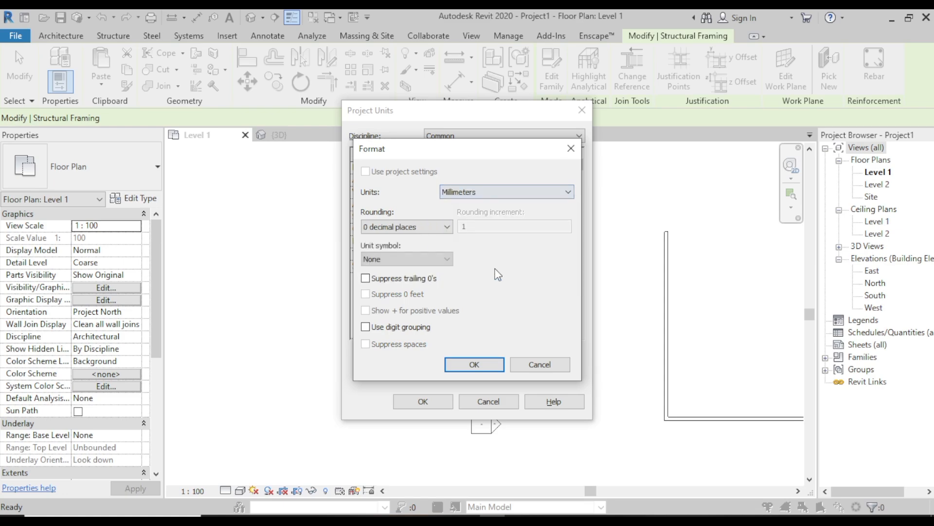
left_click(475, 364)
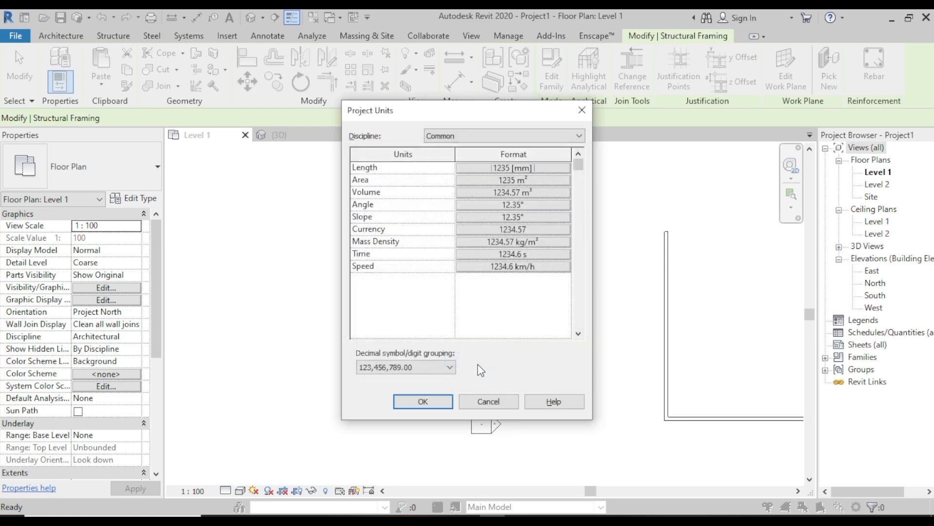
left_click(422, 401)
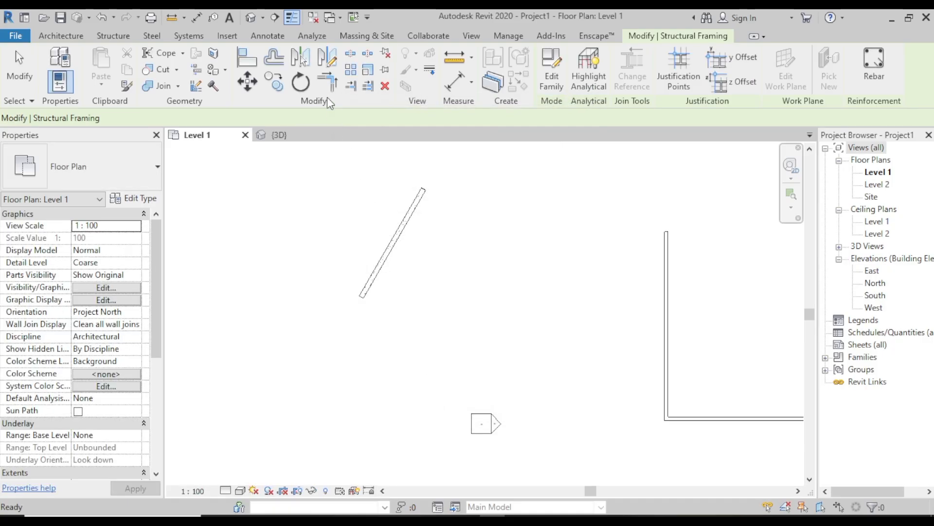
key("Escape")
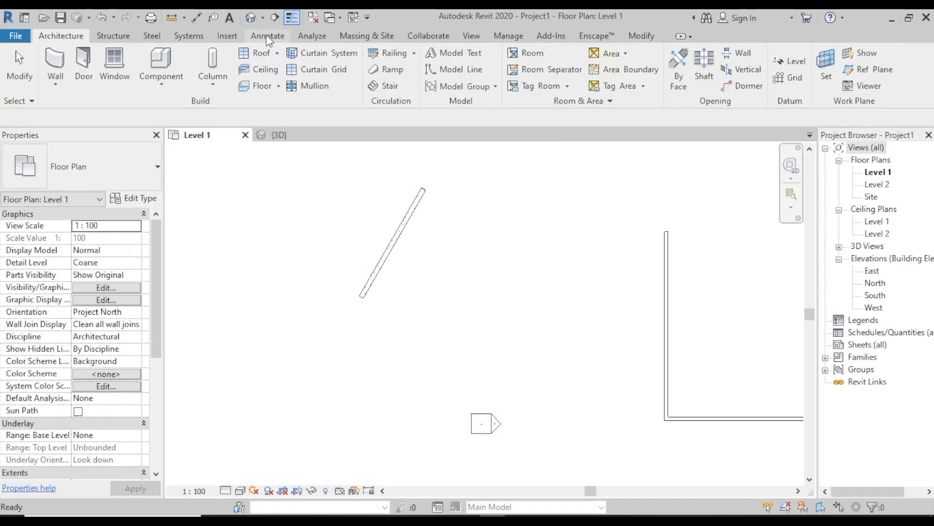
left_click(266, 35)
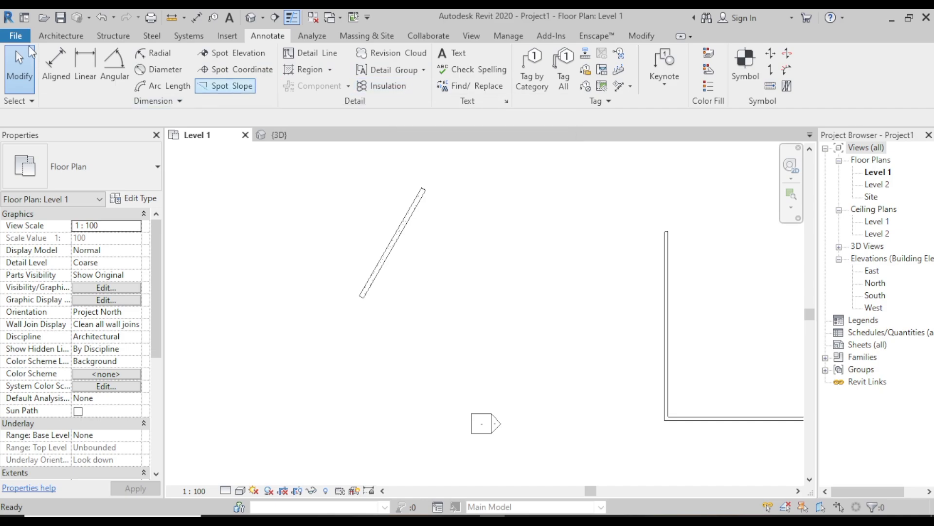
left_click(507, 36)
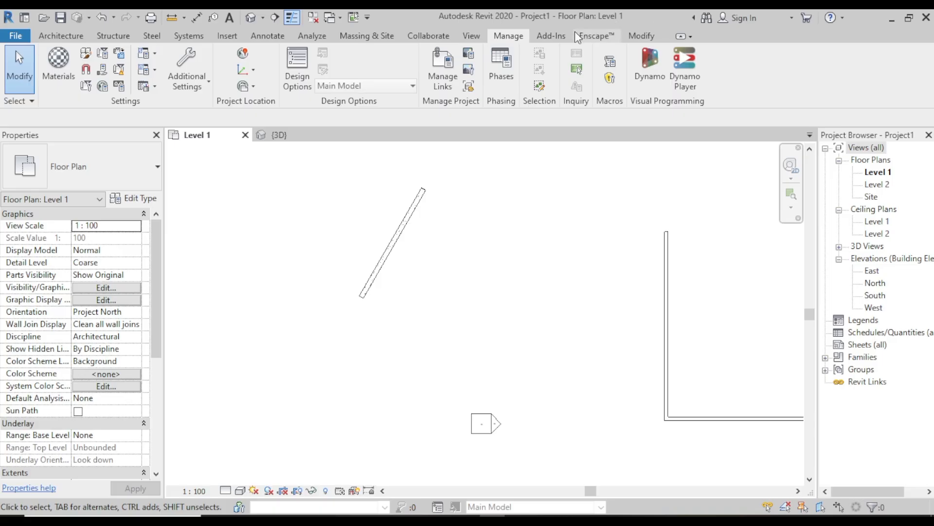
left_click(553, 37)
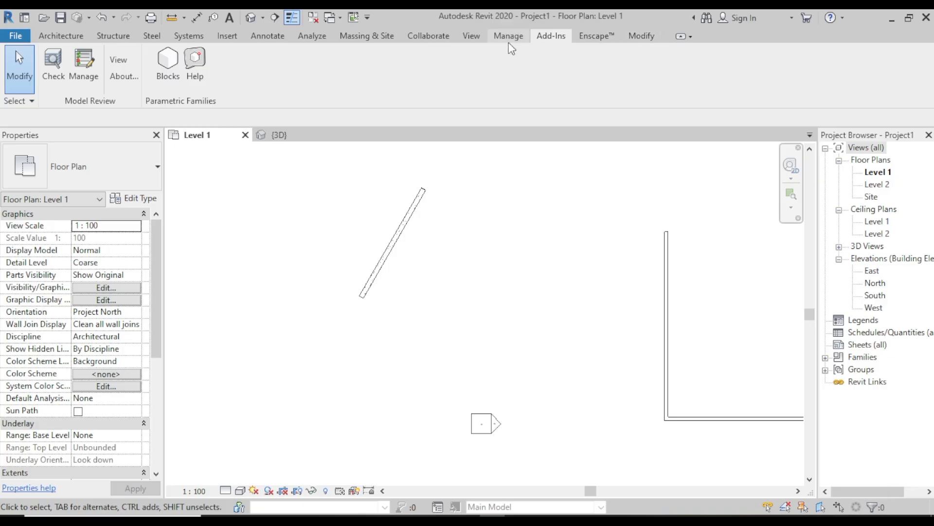
- Start a toposurface from Level 1, switch to the Site floor plan and cancel the surface edit
left_click(378, 37)
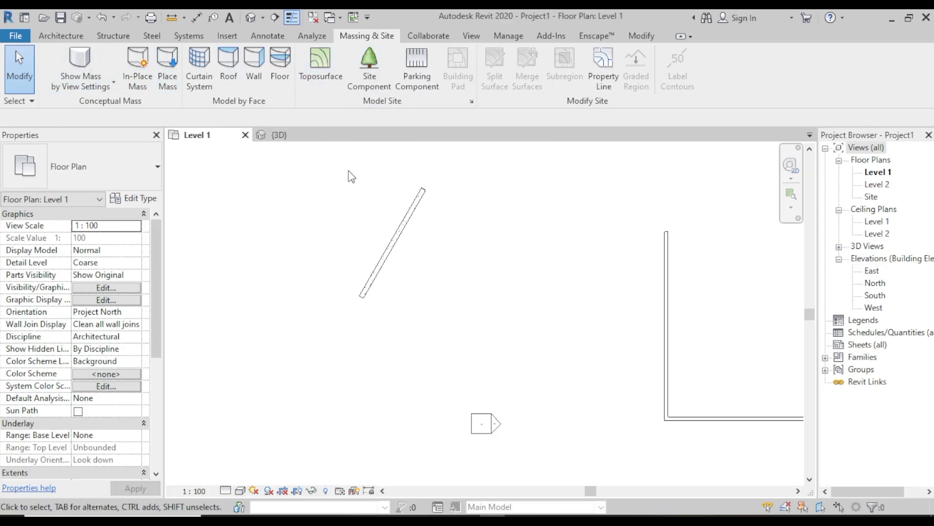
left_click(322, 63)
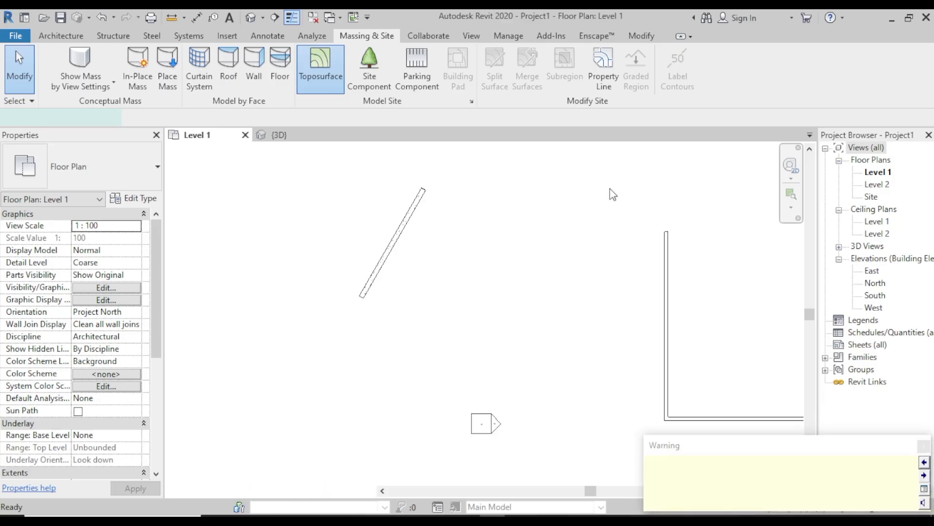
scroll(516, 238, "down", 2)
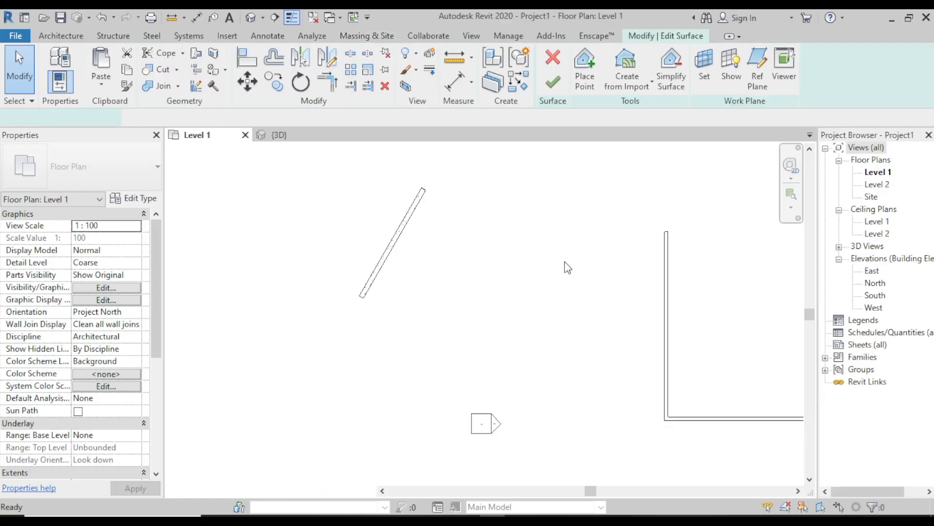
double_click(875, 195)
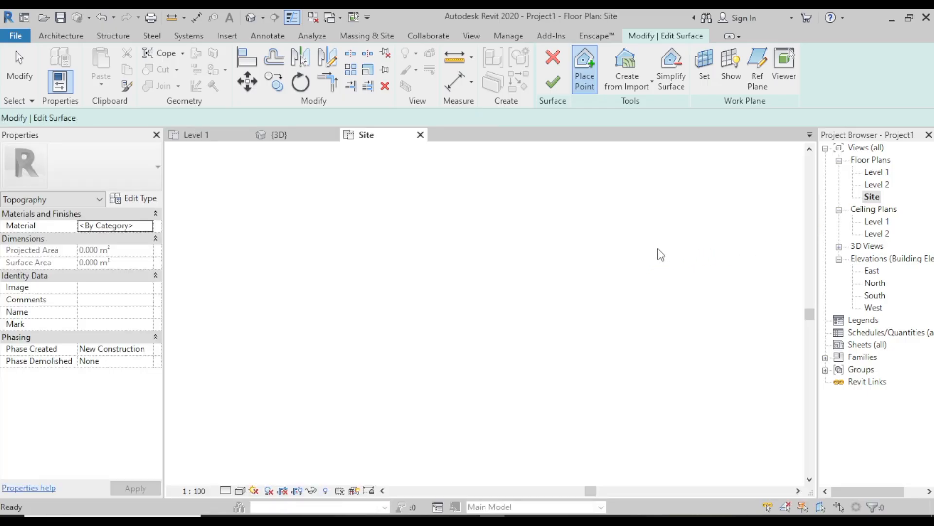
key("Escape")
middle_click_drag(596, 234, 471, 246)
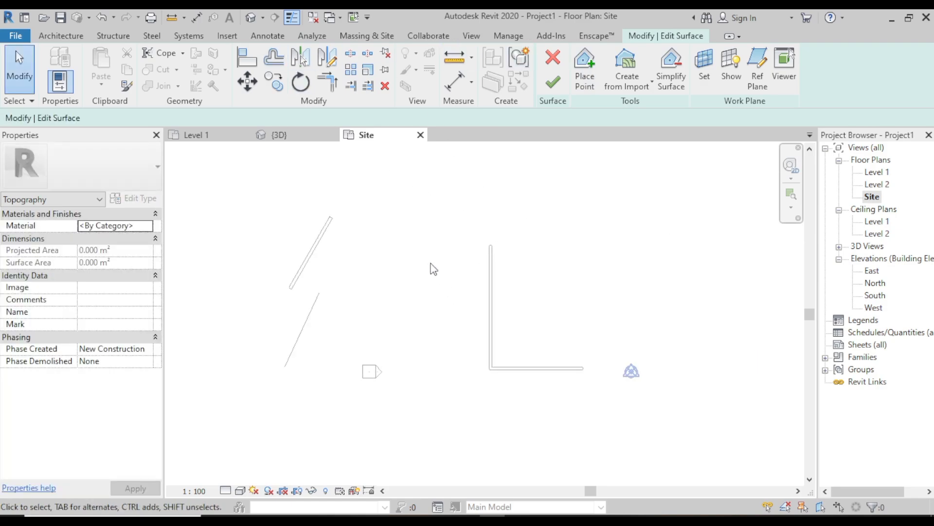
right_click(527, 207)
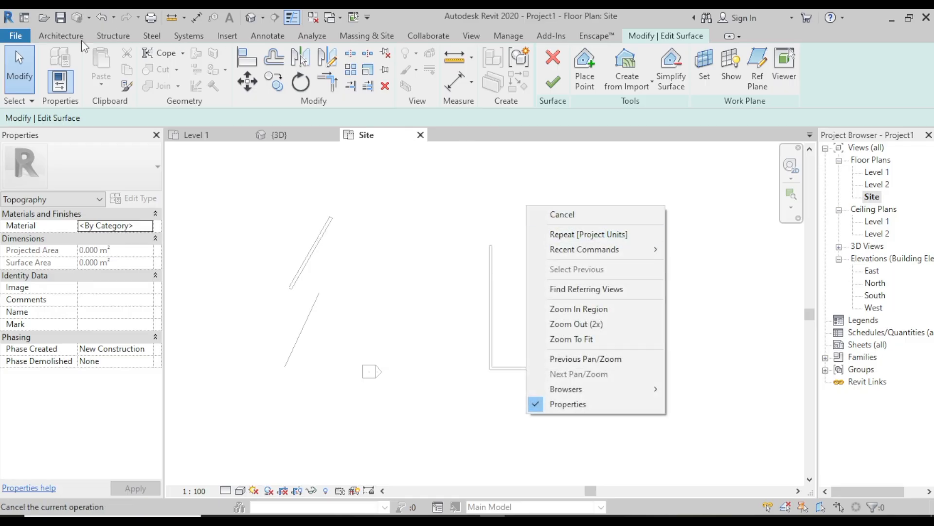
left_click(551, 62)
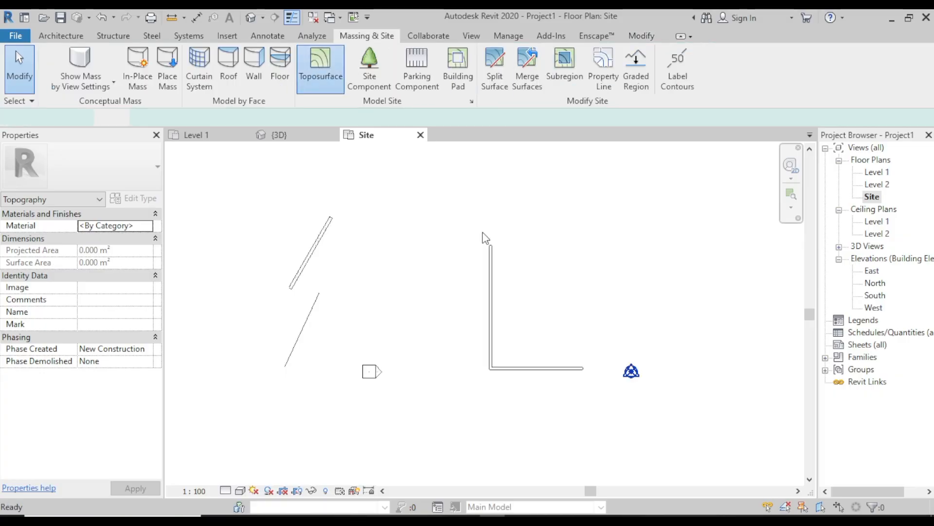
- Create a four-point toposurface enclosing the L-shaped walls in the Site floor plan
left_click(449, 213)
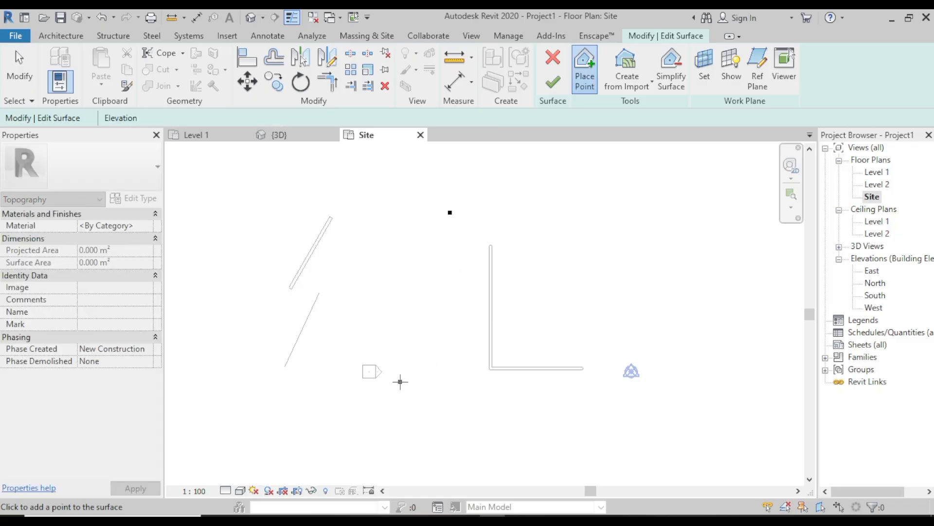
left_click(622, 395)
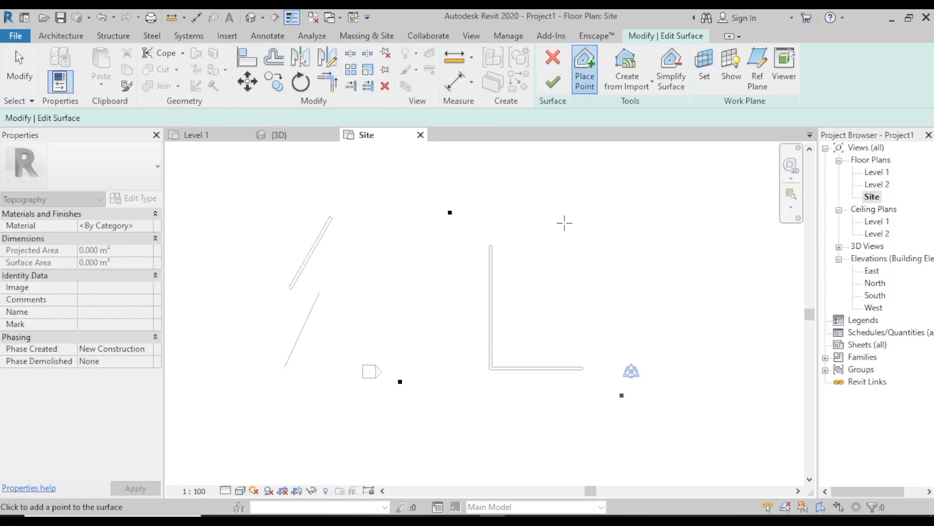
left_click(608, 215)
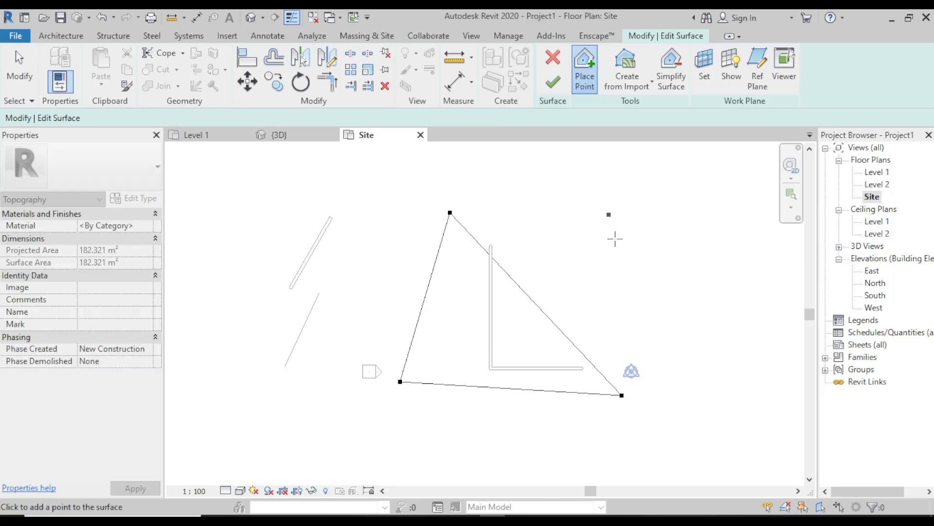
left_click(553, 82)
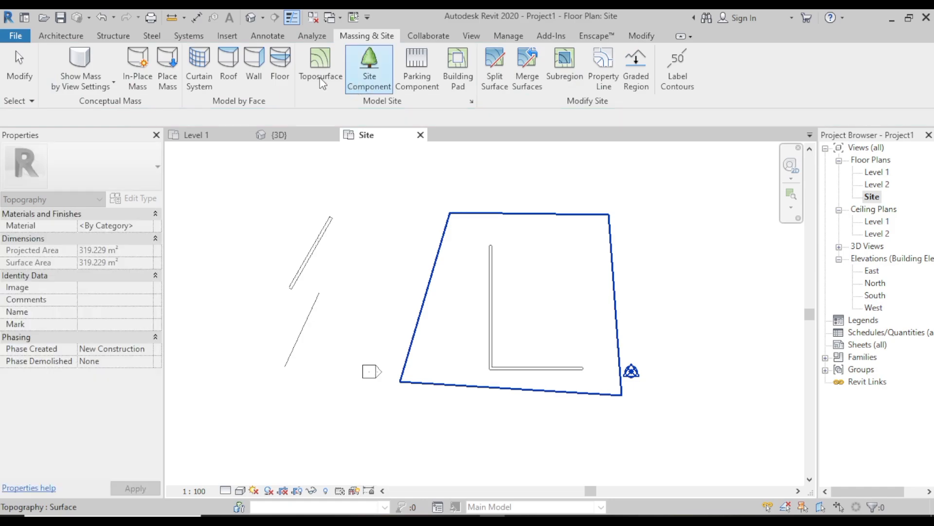
- Inspect the toposurface around the walls in the 3D view and select it
key("Escape")
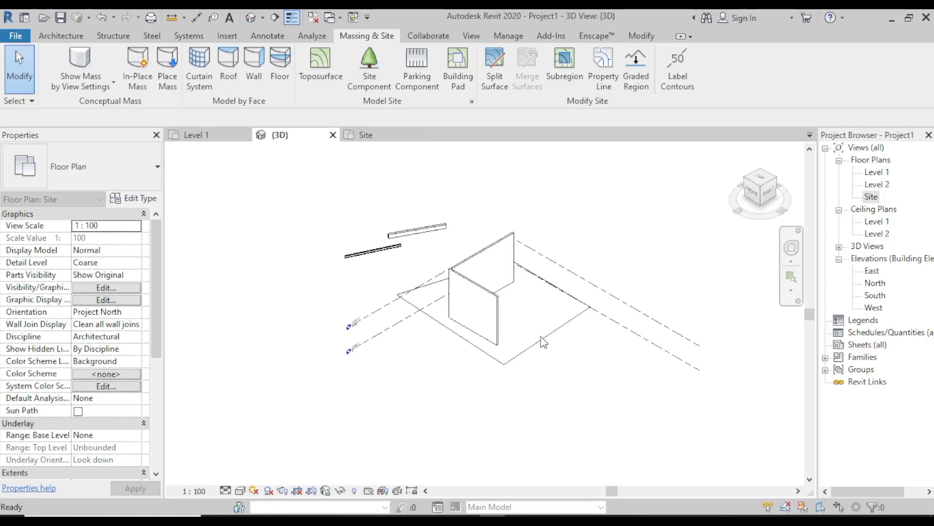
scroll(495, 336, "up", 5)
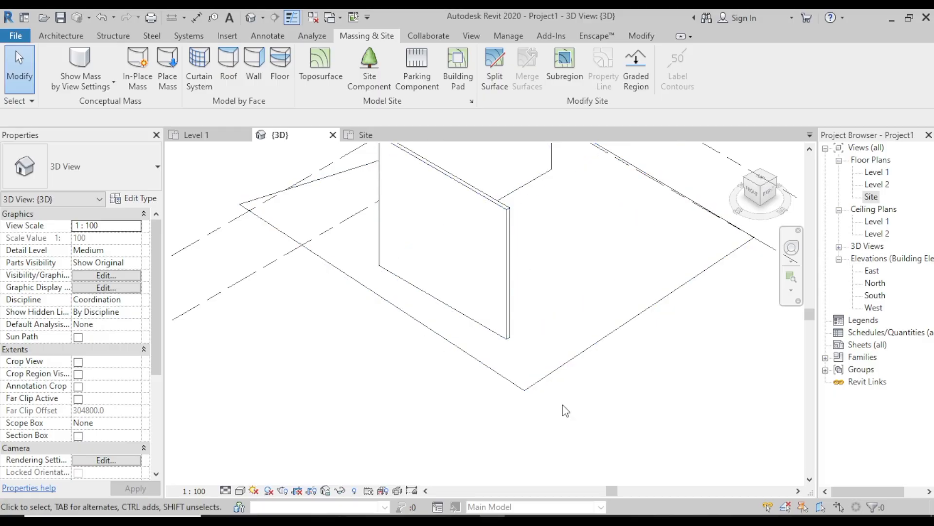
right_click(565, 158)
left_click(650, 159)
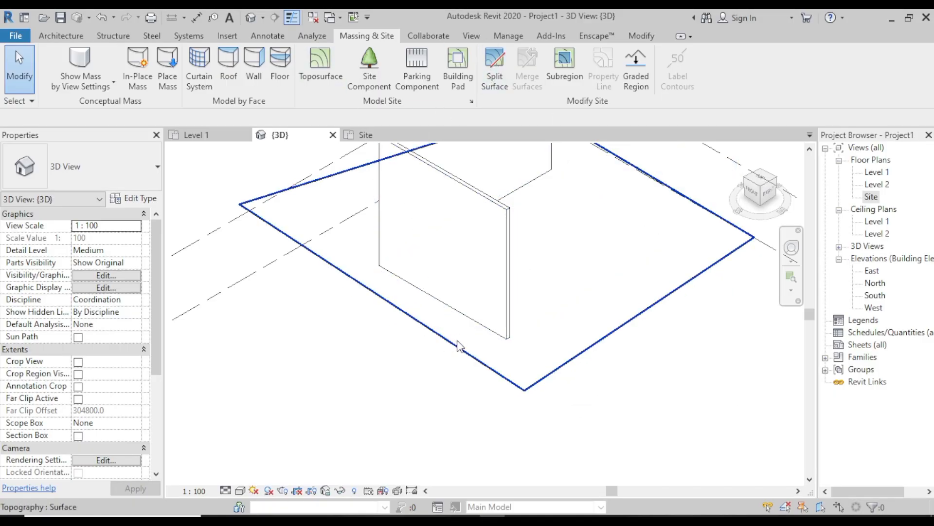
left_click(460, 307)
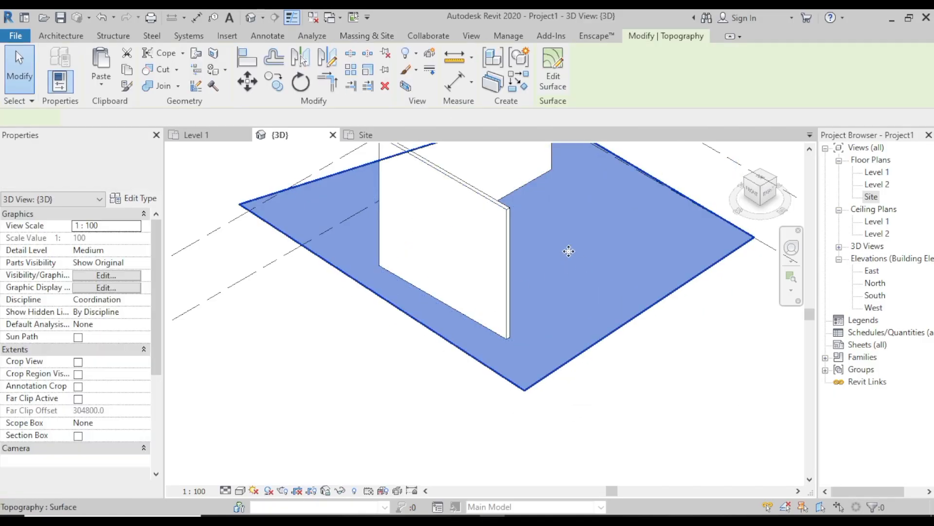
- Check the Level 1 plan, return to the Site plan, and view the selected toposurface's boundary points in surface editing
left_click(214, 136)
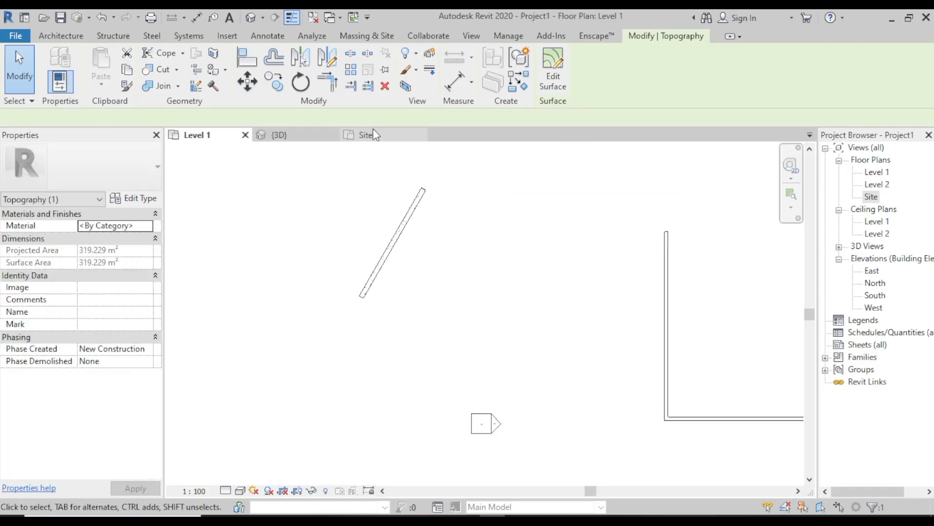
left_click(373, 130)
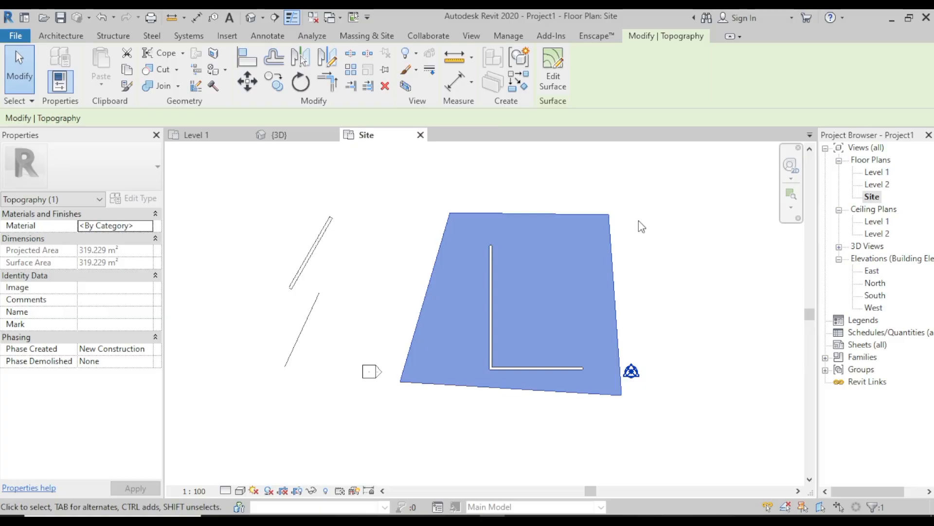
left_click(556, 72)
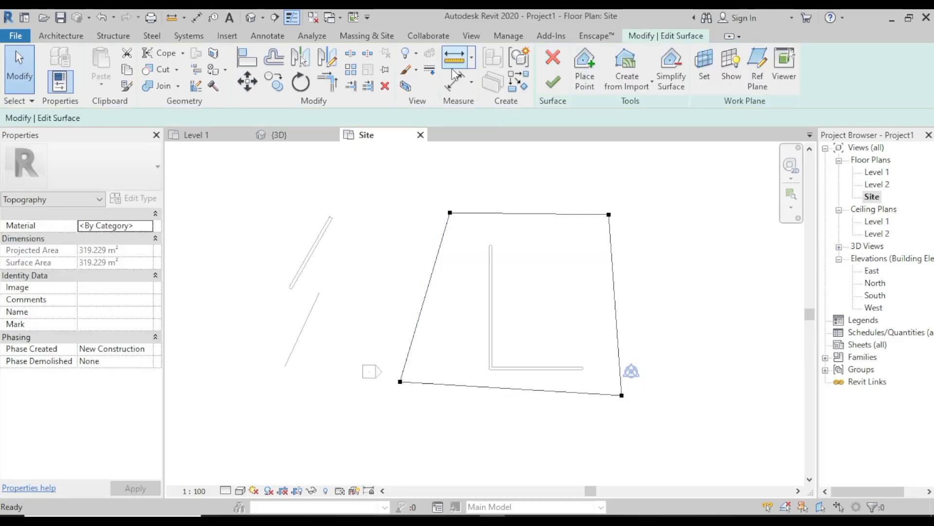
left_click(553, 82)
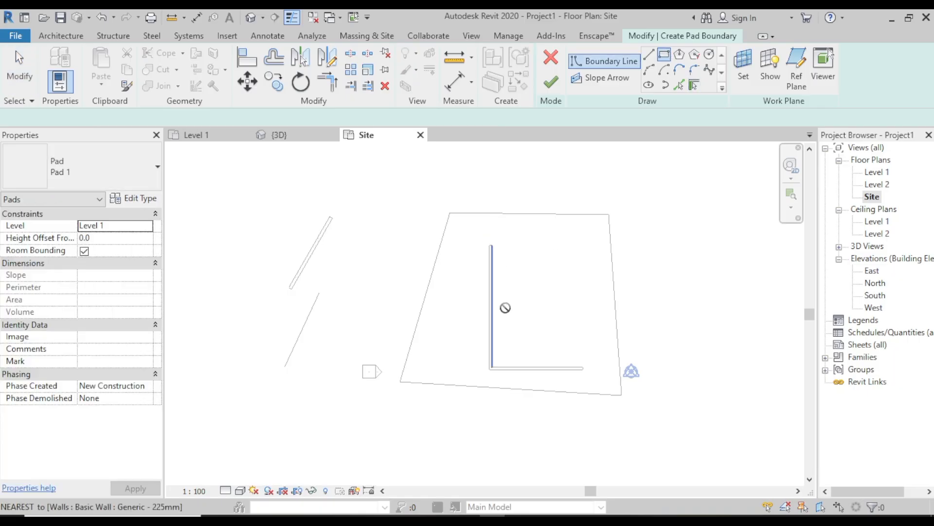
- Create a rectangular building pad about 8000 x 11000 mm on the toposurface, starting from the upper end of the vertical wall
left_click(491, 245)
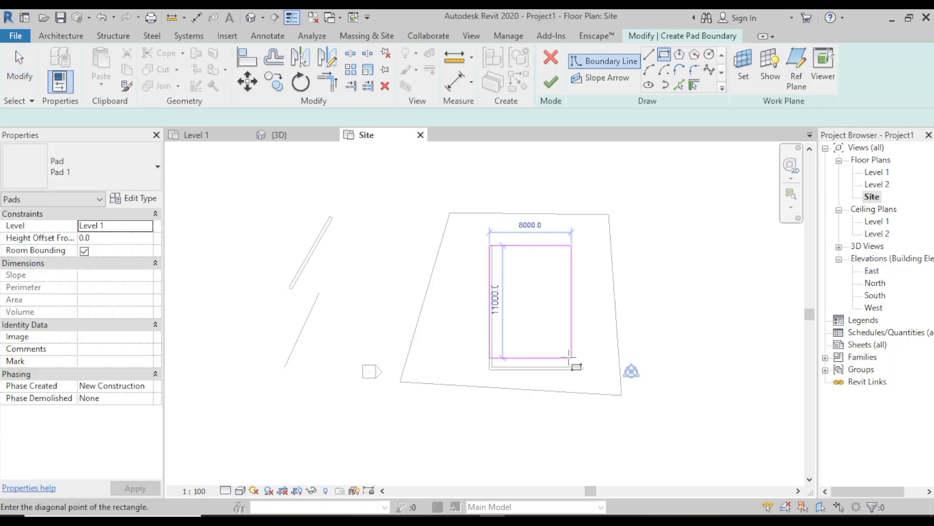
left_click(570, 357)
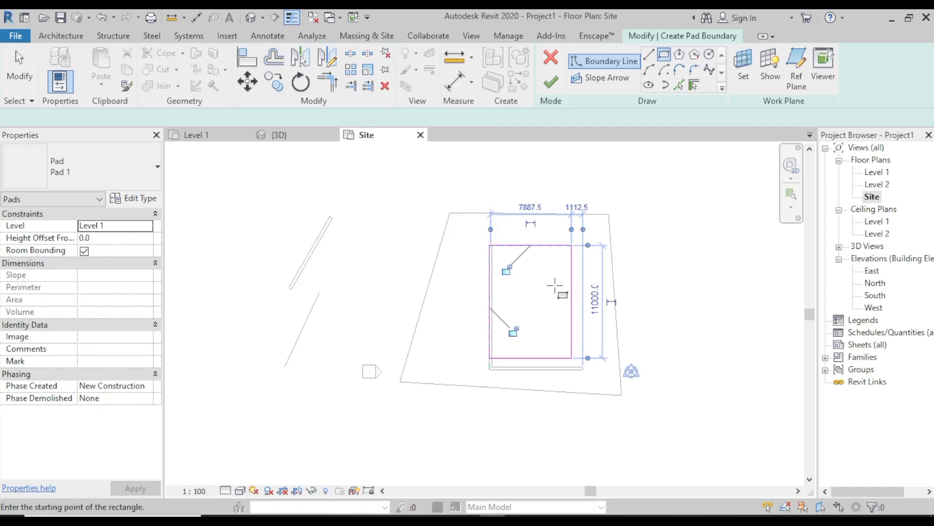
right_click(554, 286)
left_click(614, 294)
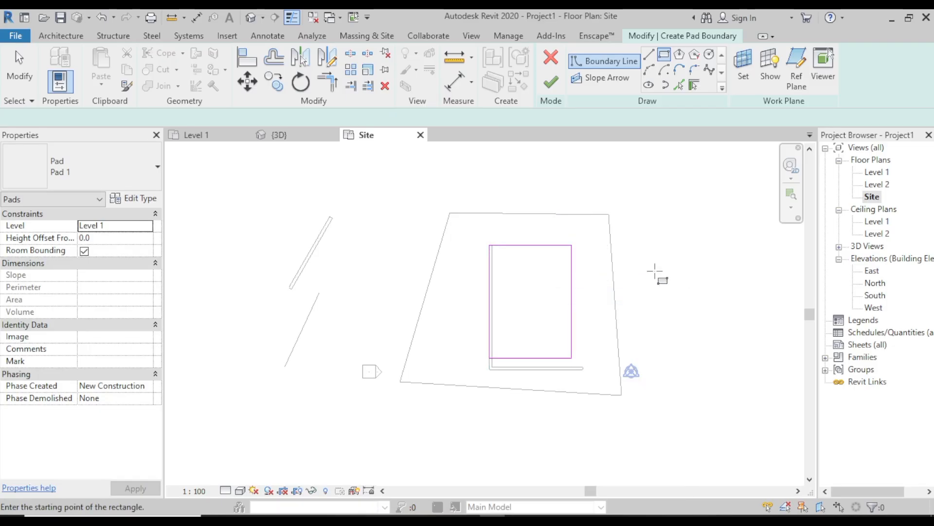
right_click(655, 271)
left_click(671, 274)
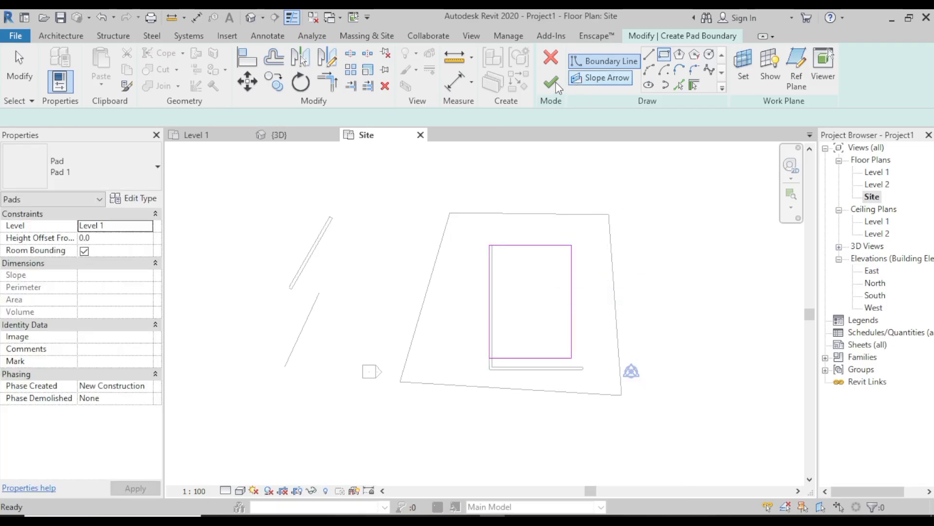
left_click(553, 80)
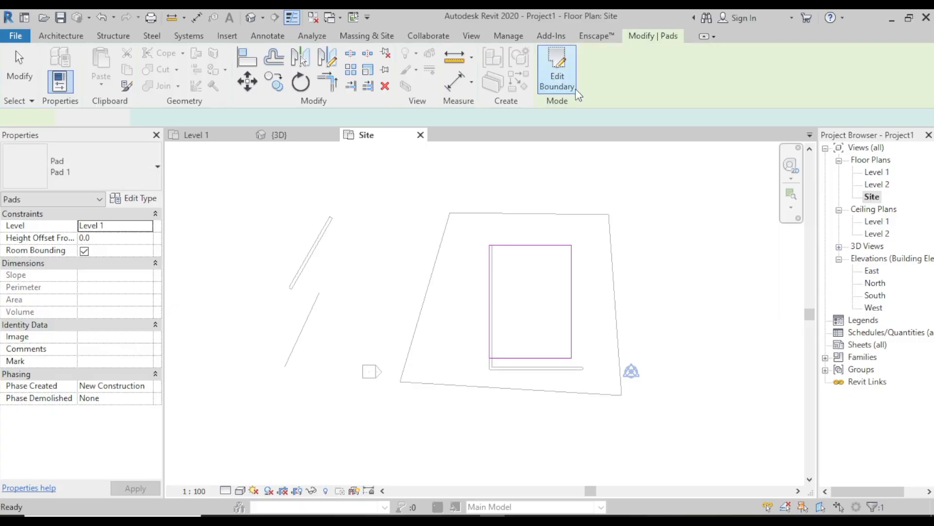
- Deselect the building pad and open the South elevation view
left_click(380, 39)
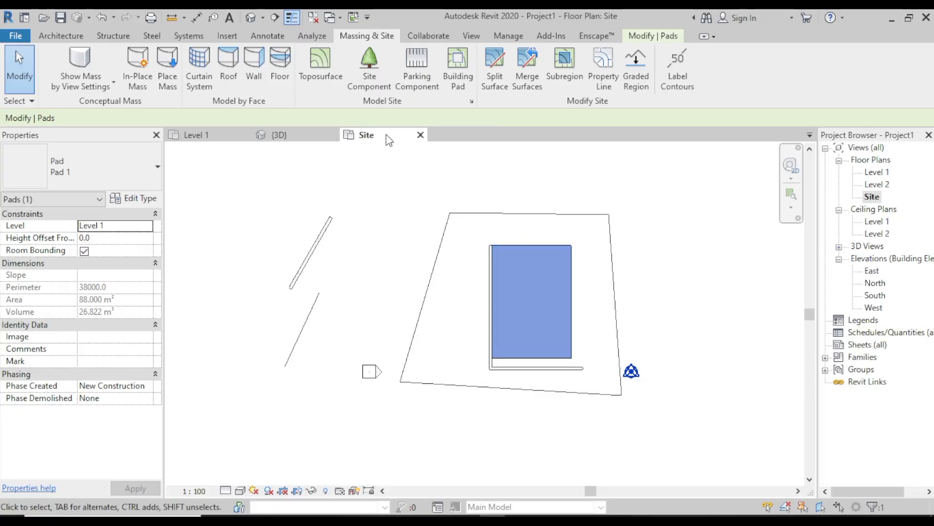
left_click(60, 36)
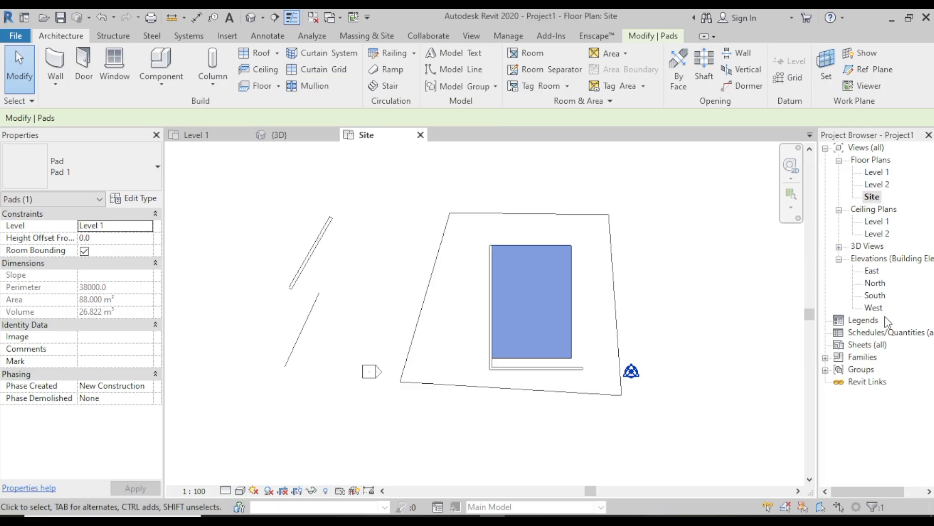
key("Escape")
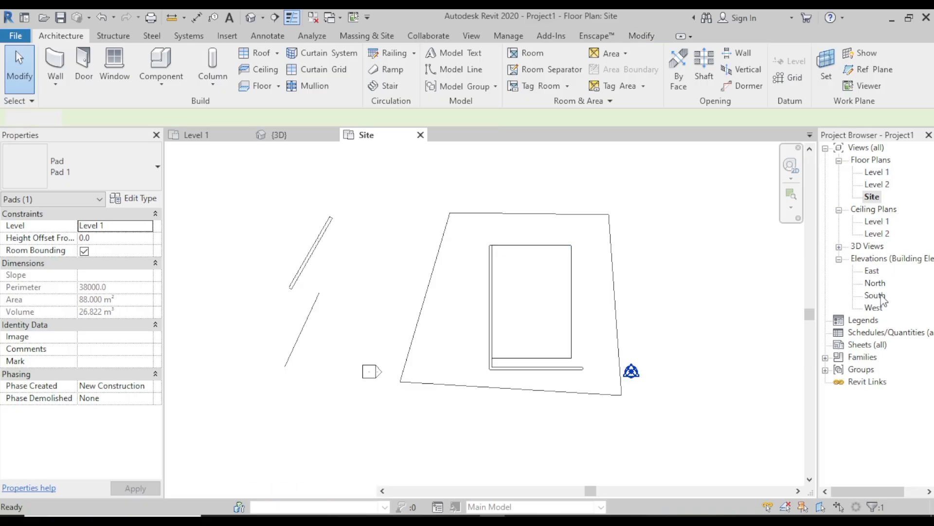
double_click(880, 296)
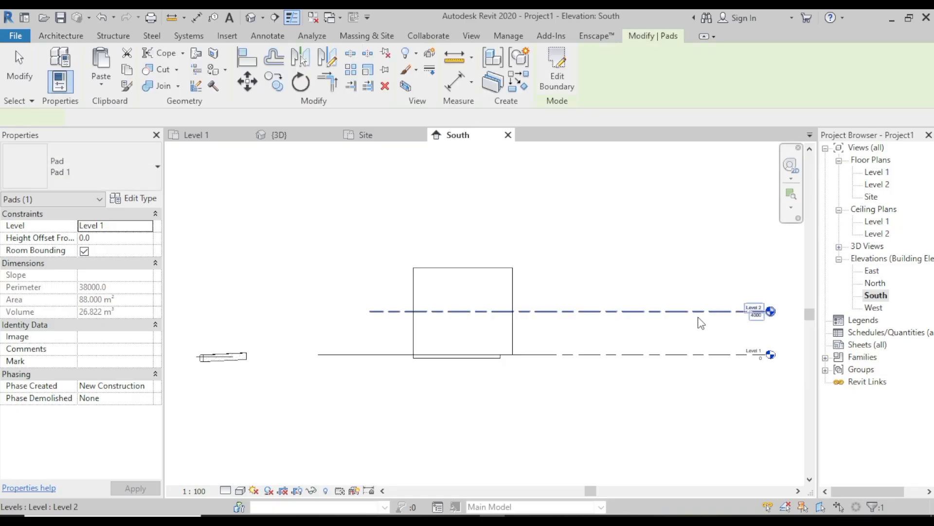
- Lower Level 2 to an elevation of about 1300 mm in the South elevation
scroll(699, 318, "up", 3)
middle_click_drag(675, 316, 654, 314)
scroll(615, 316, "down", 1)
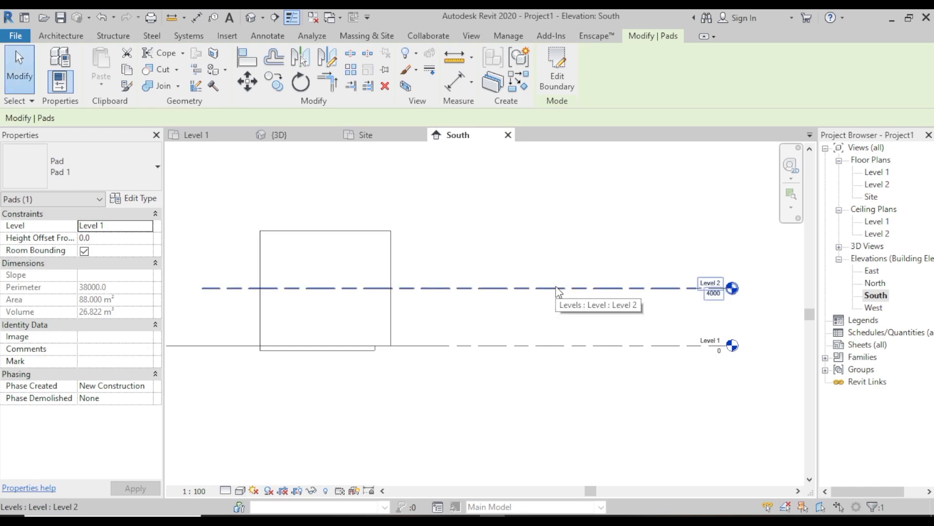
left_click(557, 288)
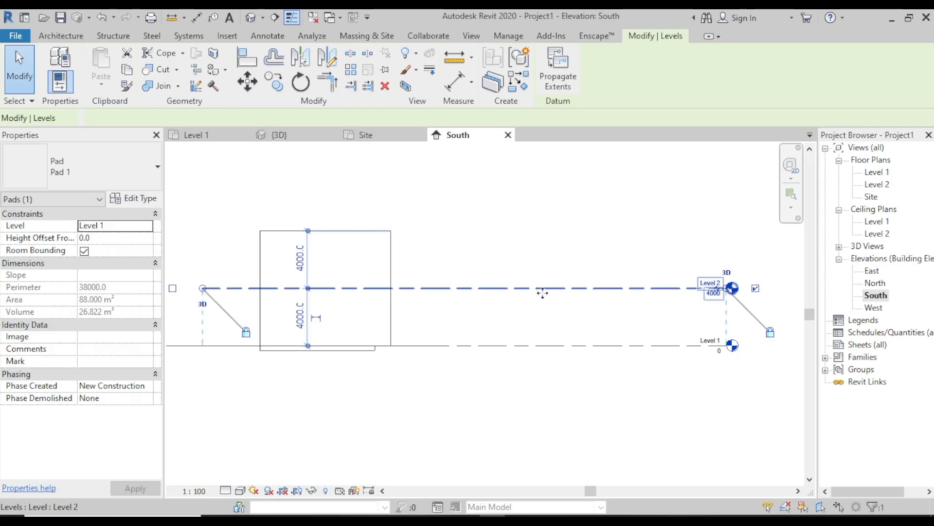
left_click_drag(546, 289, 543, 327)
left_click(563, 217)
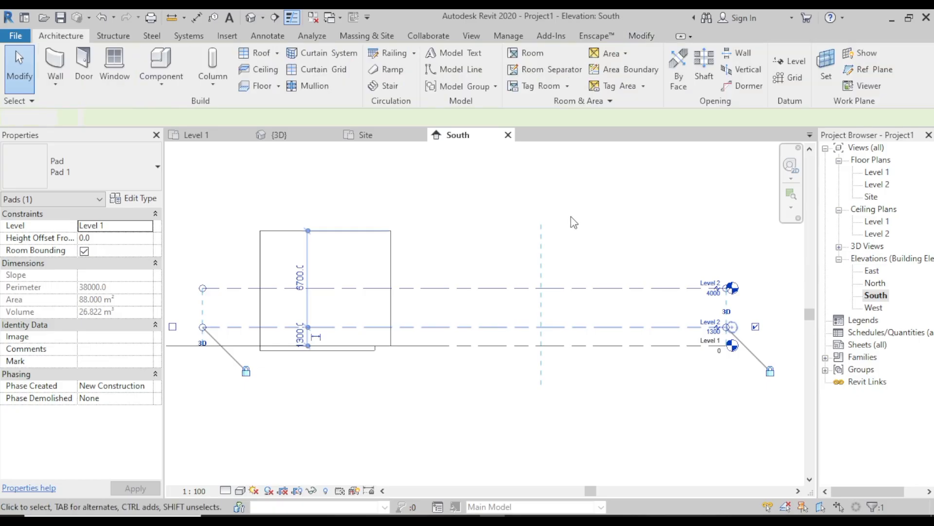
left_click(790, 61)
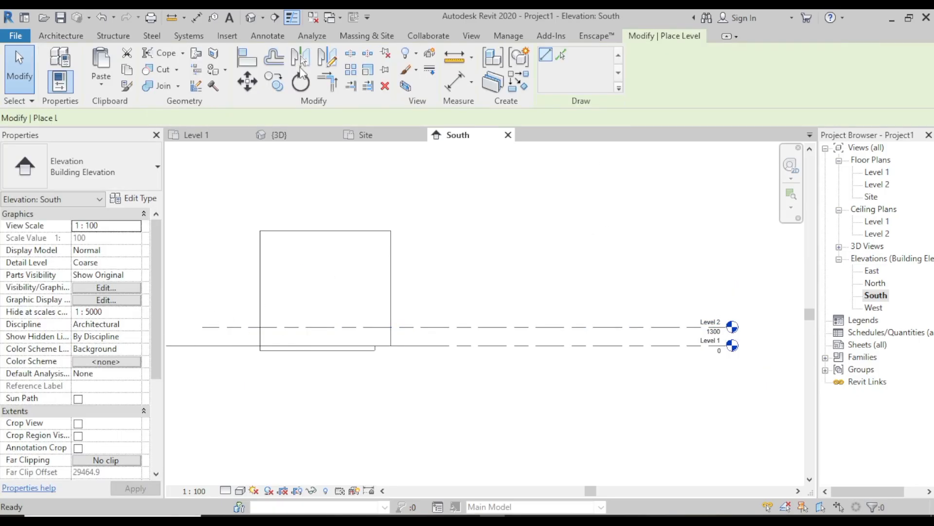
right_click(576, 209)
left_click(627, 219)
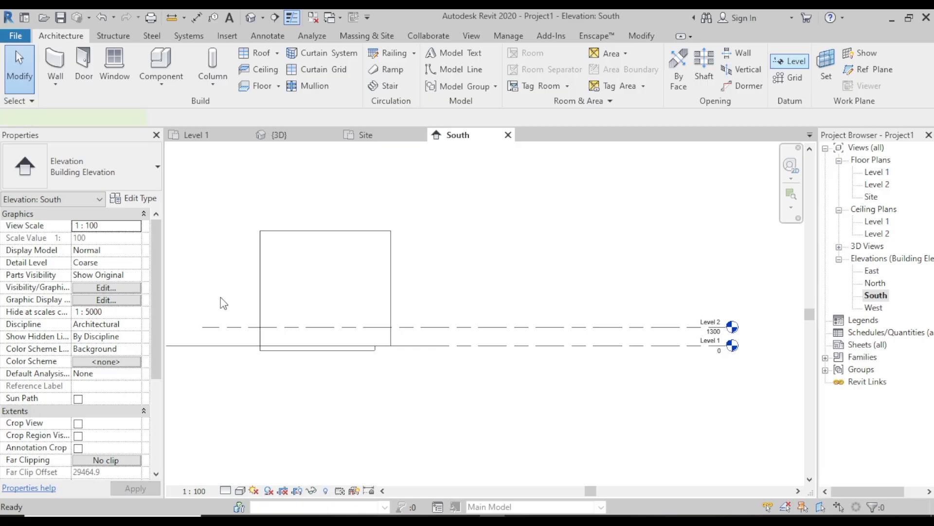
- Add two levels above Level 2 at elevations of about 3400 and 5800 mm, with ends aligned to the existing level heads, and finish level placement
key("l")
key("l")
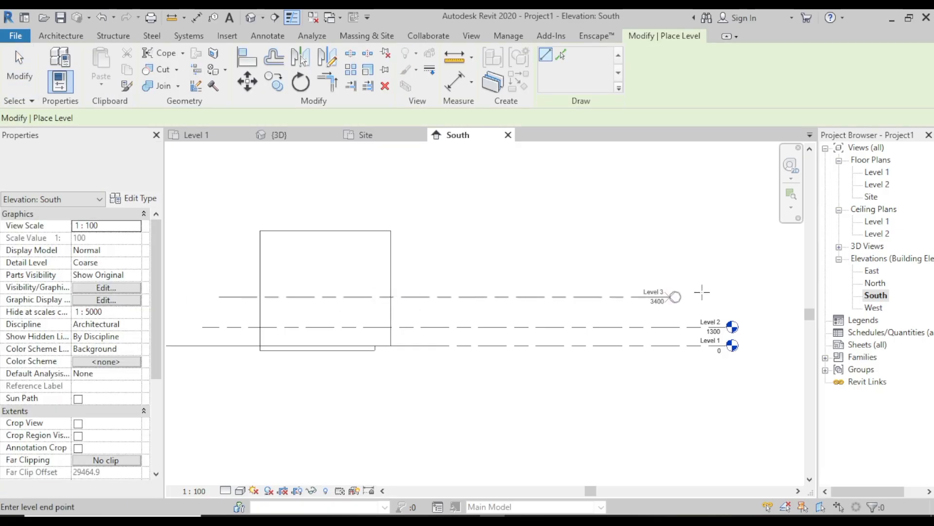
left_click(725, 296)
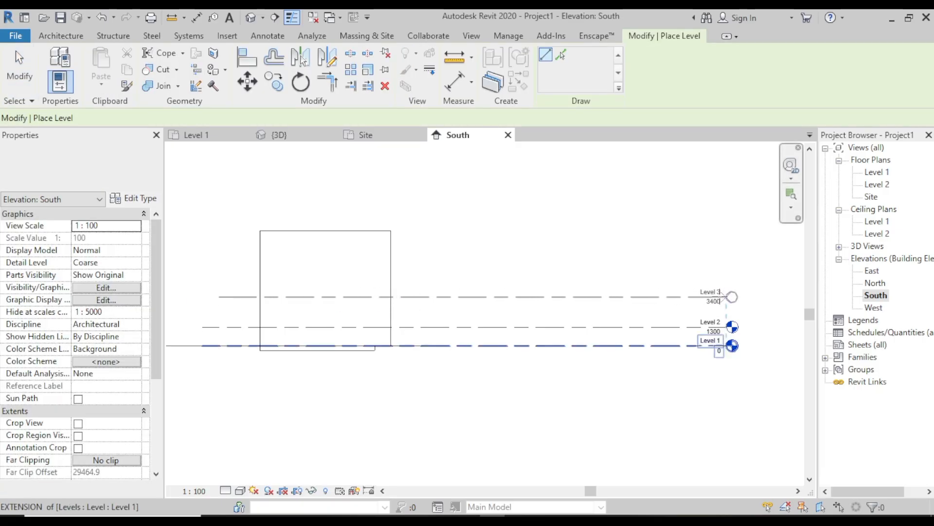
left_click(219, 263)
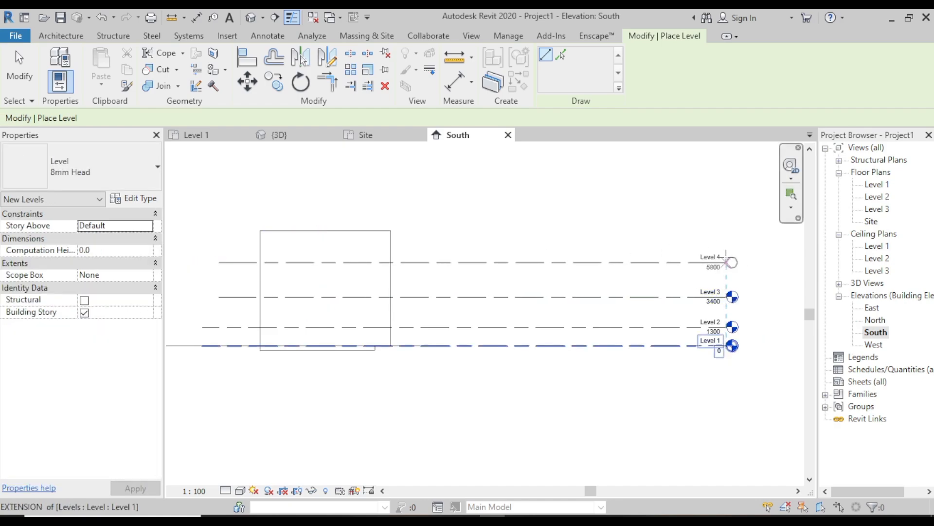
left_click(726, 261)
right_click(699, 199)
left_click(735, 209)
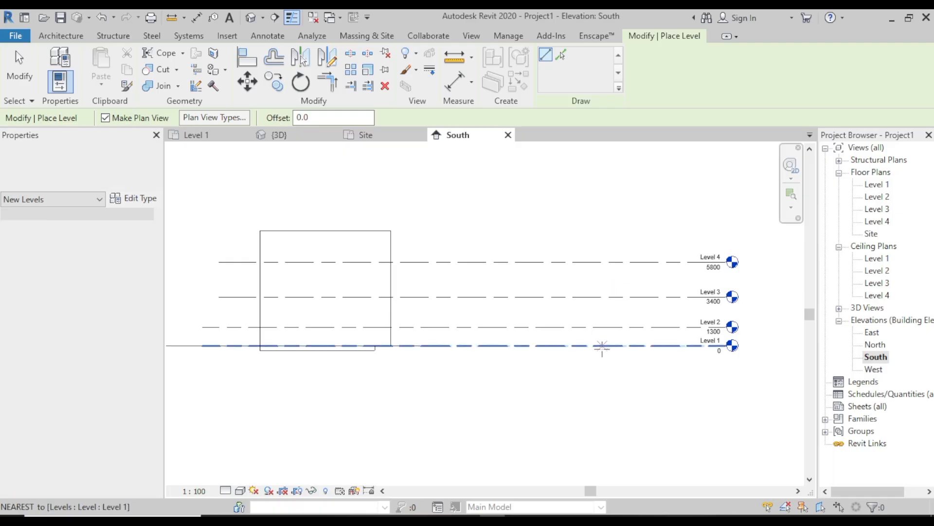
scroll(605, 340, "up", 2)
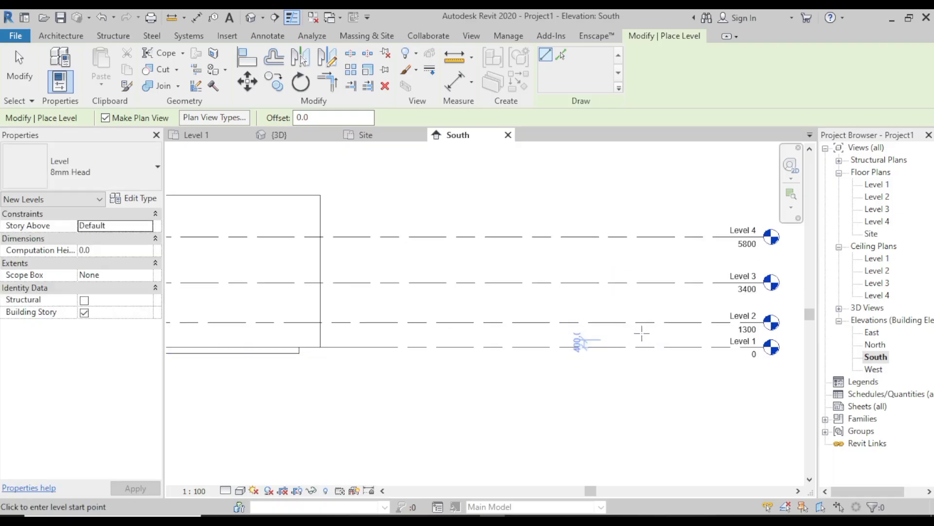
scroll(641, 333, "up", 1)
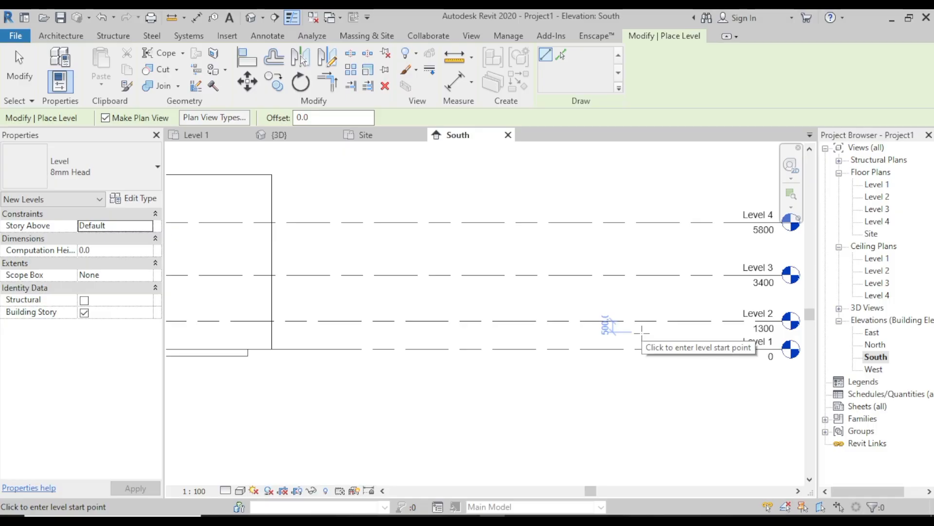
right_click(632, 183)
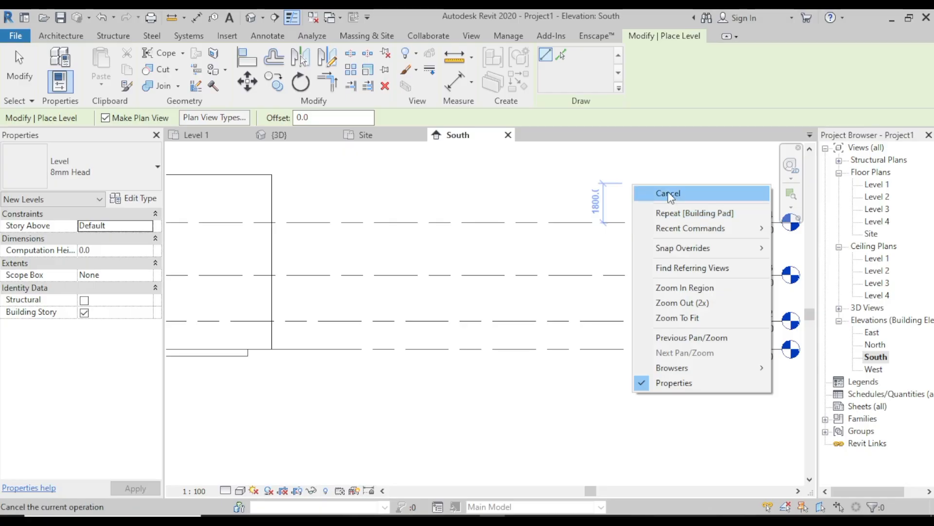
left_click(670, 190)
right_click(670, 186)
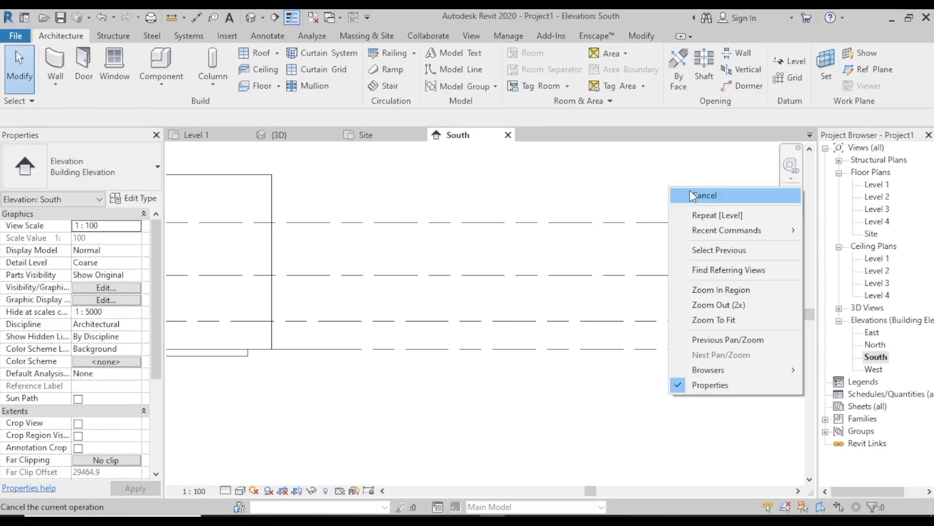
left_click(690, 191)
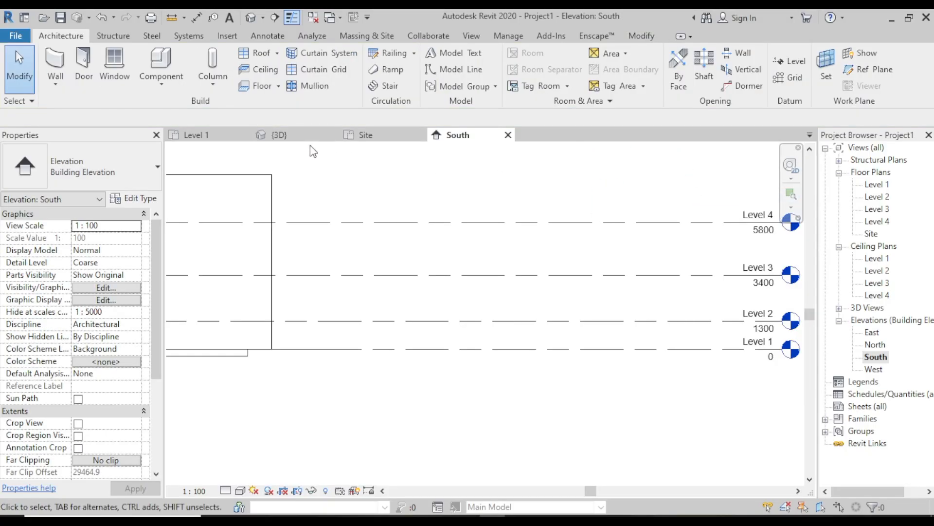
- Close the South elevation and, in the Level 1 floor plan, draw a vertical grid line through the vertical wall, extending beyond both ends
left_click(190, 135)
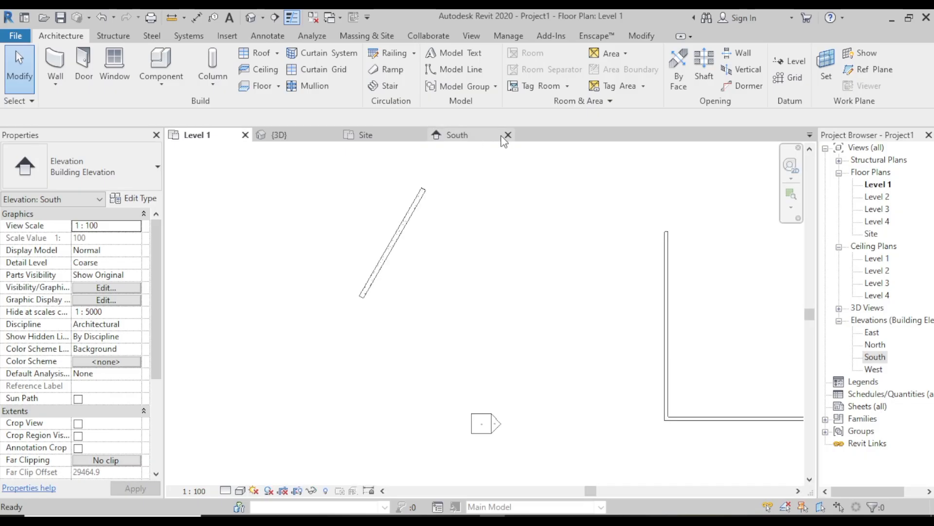
left_click(508, 135)
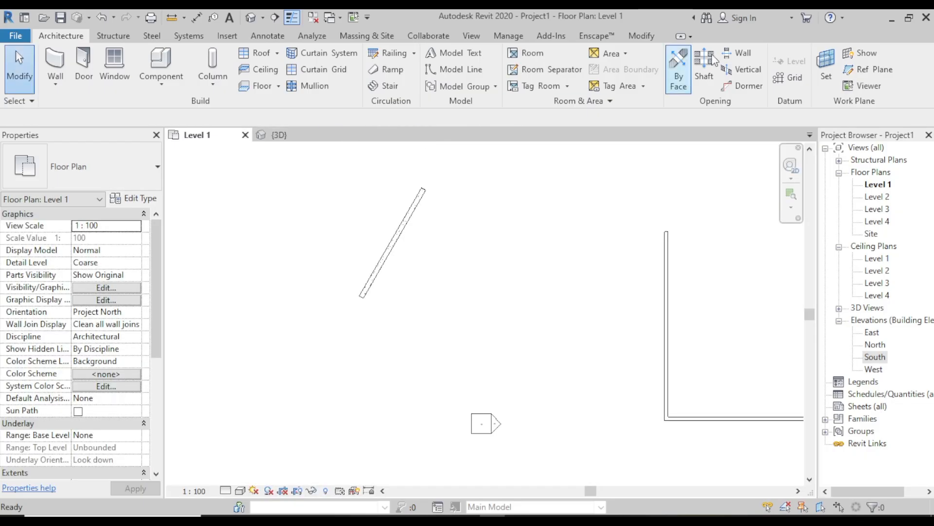
left_click(791, 79)
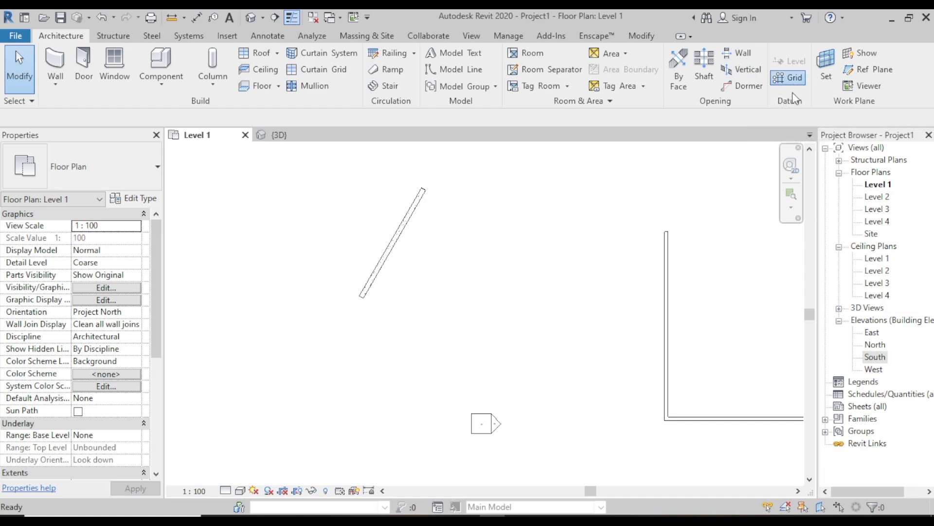
middle_click_drag(419, 257, 229, 263)
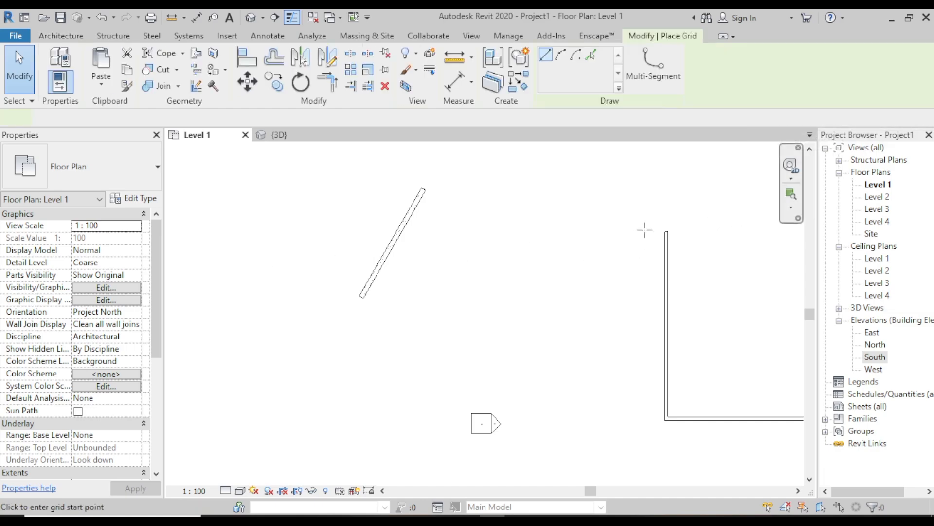
middle_click_drag(690, 210, 725, 200)
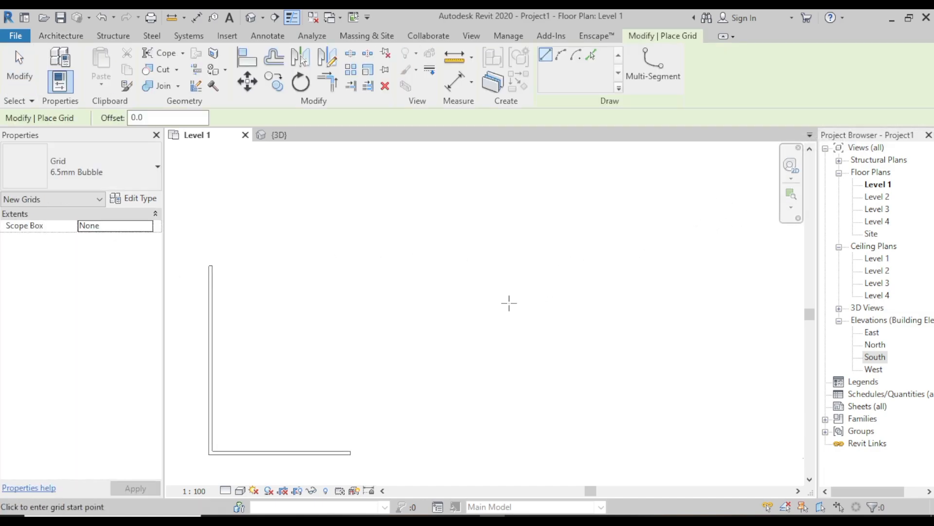
middle_click_drag(509, 303, 655, 258)
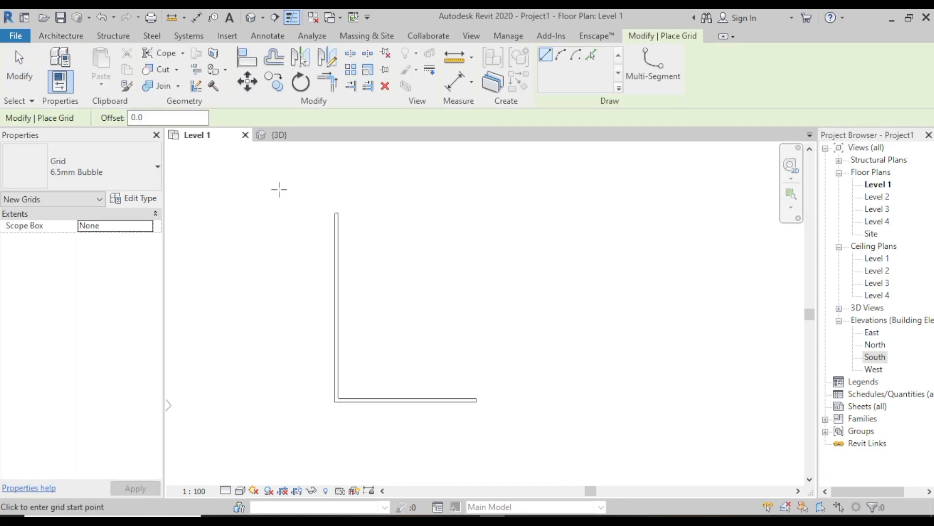
left_click(336, 186)
left_click(337, 447)
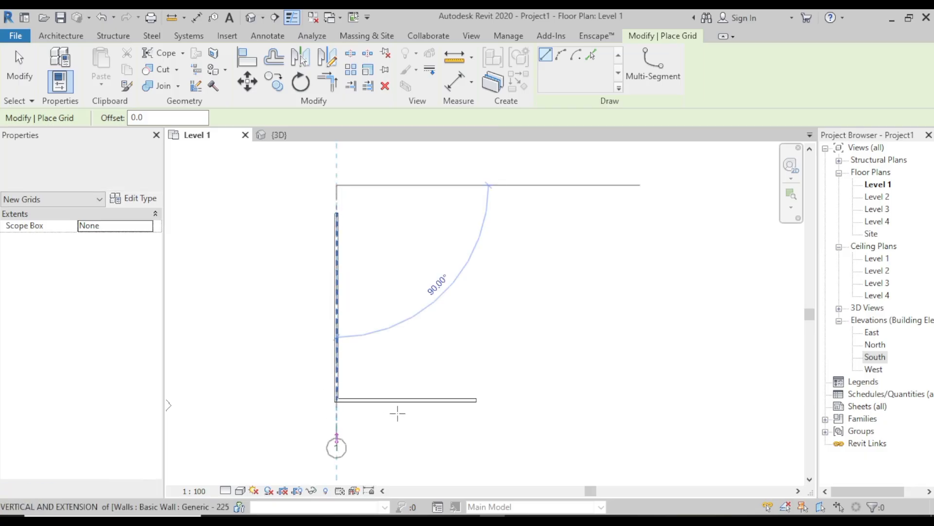
- Draw a horizontal grid line along the horizontal wall, extending past both of its ends, and finish grid placement
left_click(266, 399)
left_click(589, 399)
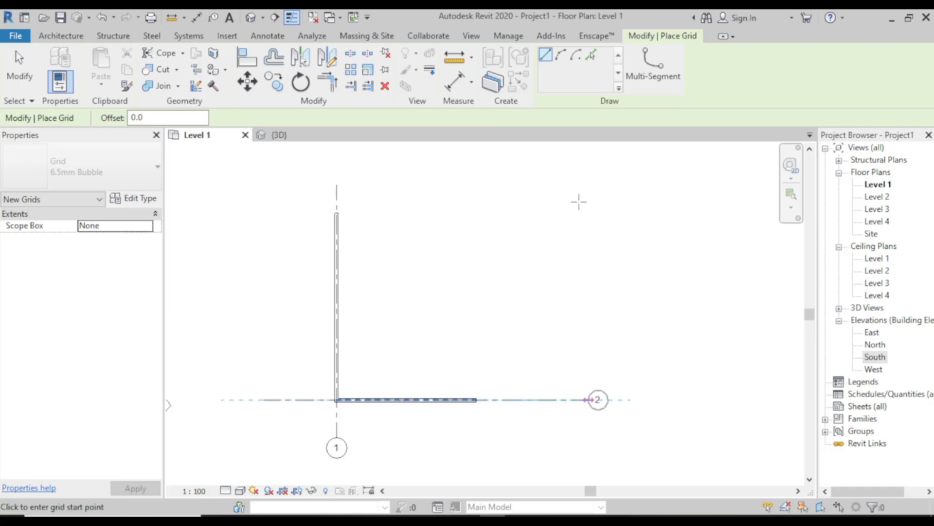
right_click(616, 231)
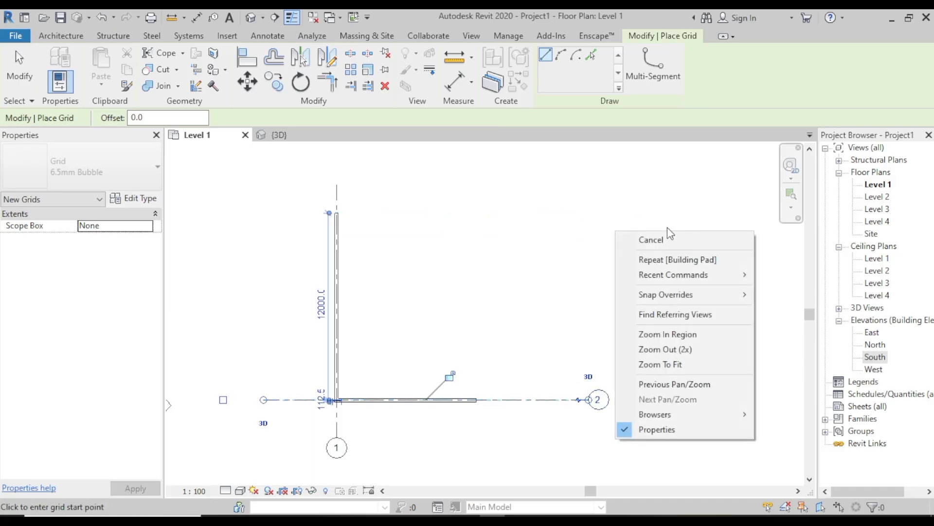
left_click(671, 238)
right_click(612, 226)
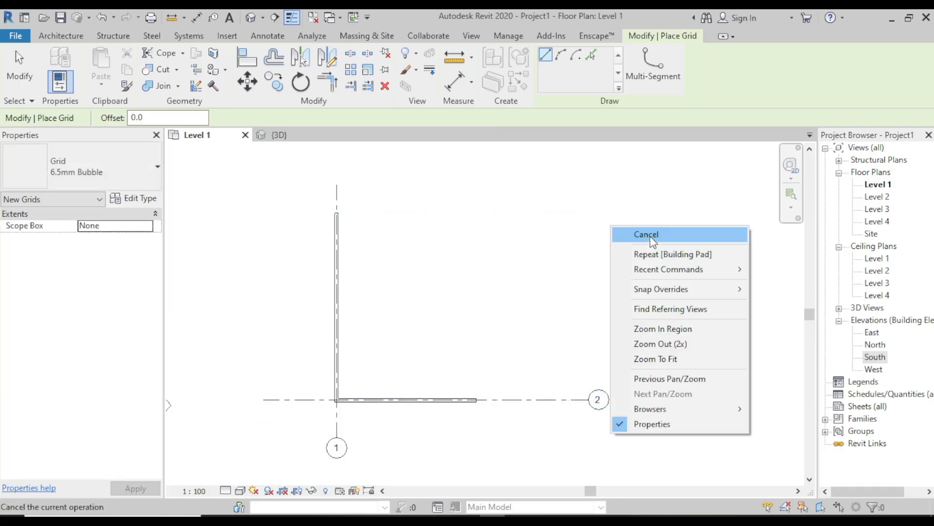
left_click(651, 237)
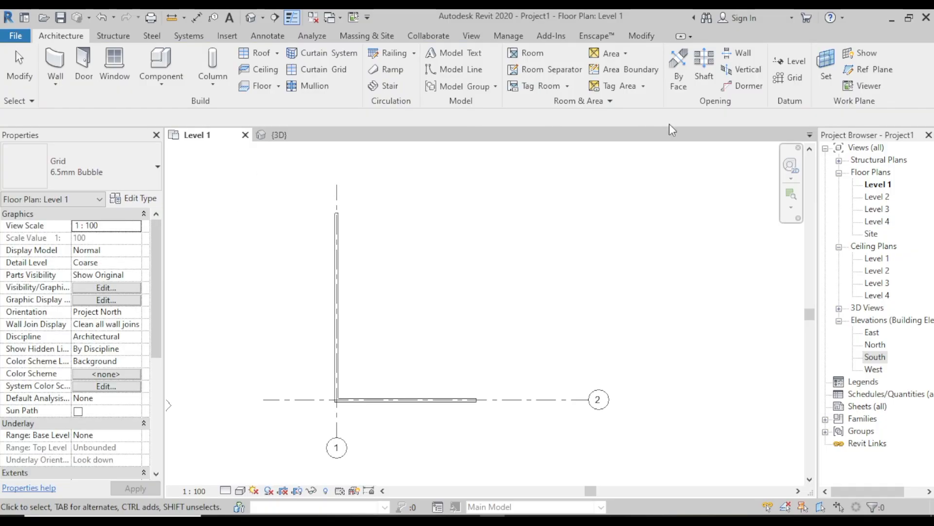